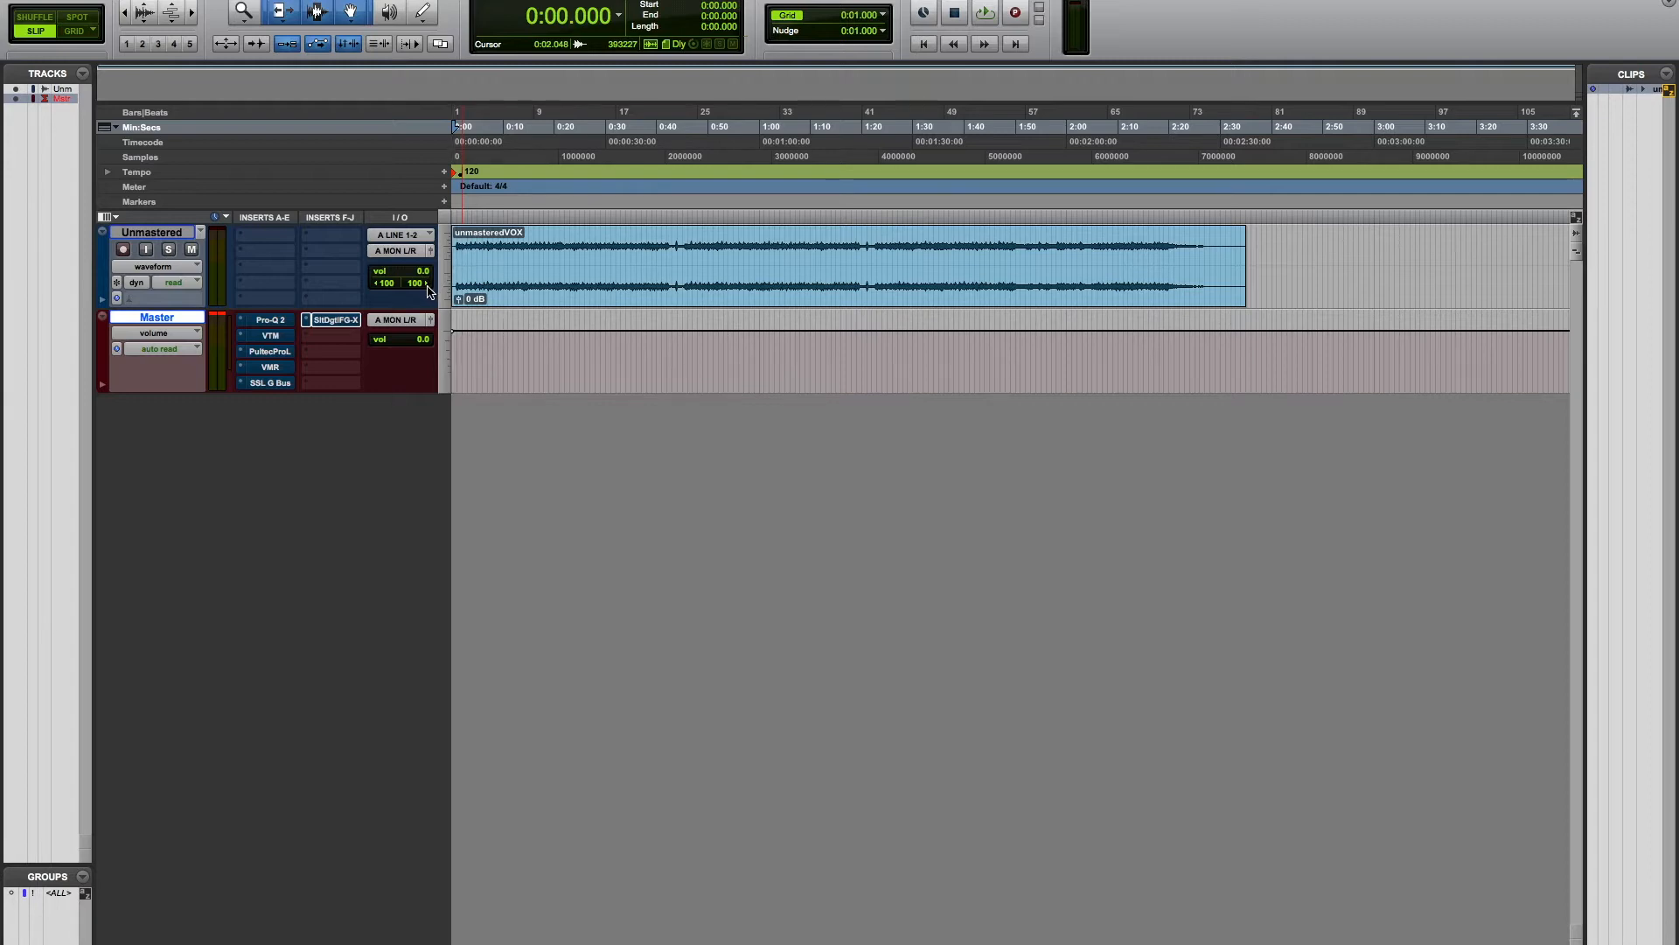
mouse_move(428, 291)
left_click(151, 234)
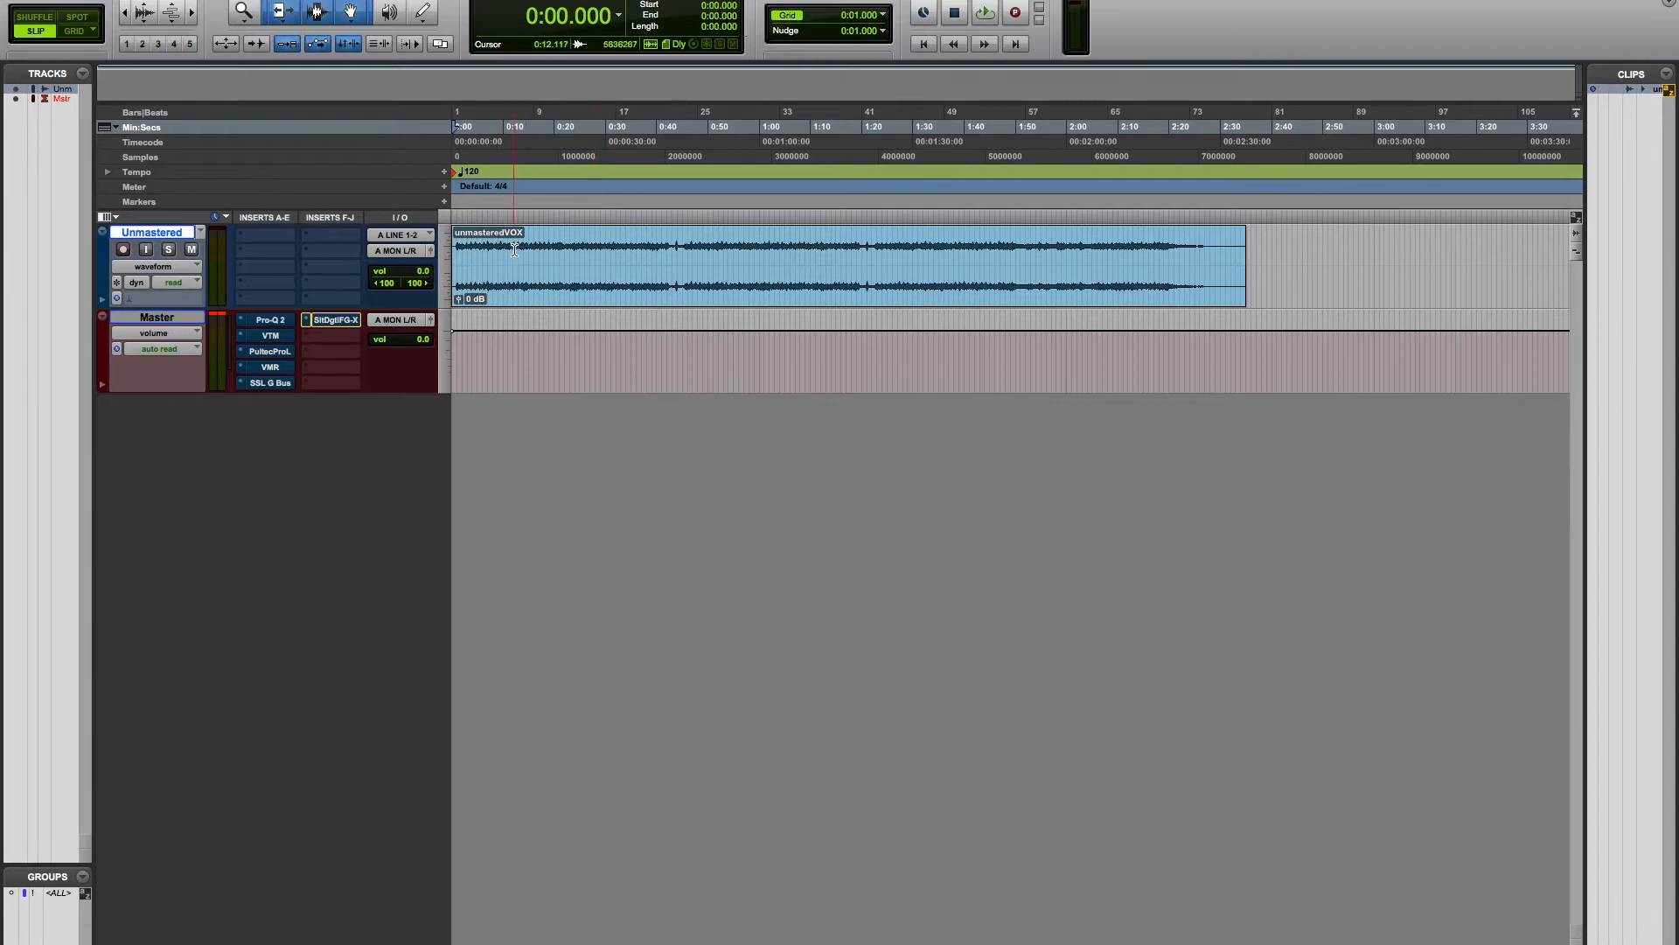
left_click(167, 318)
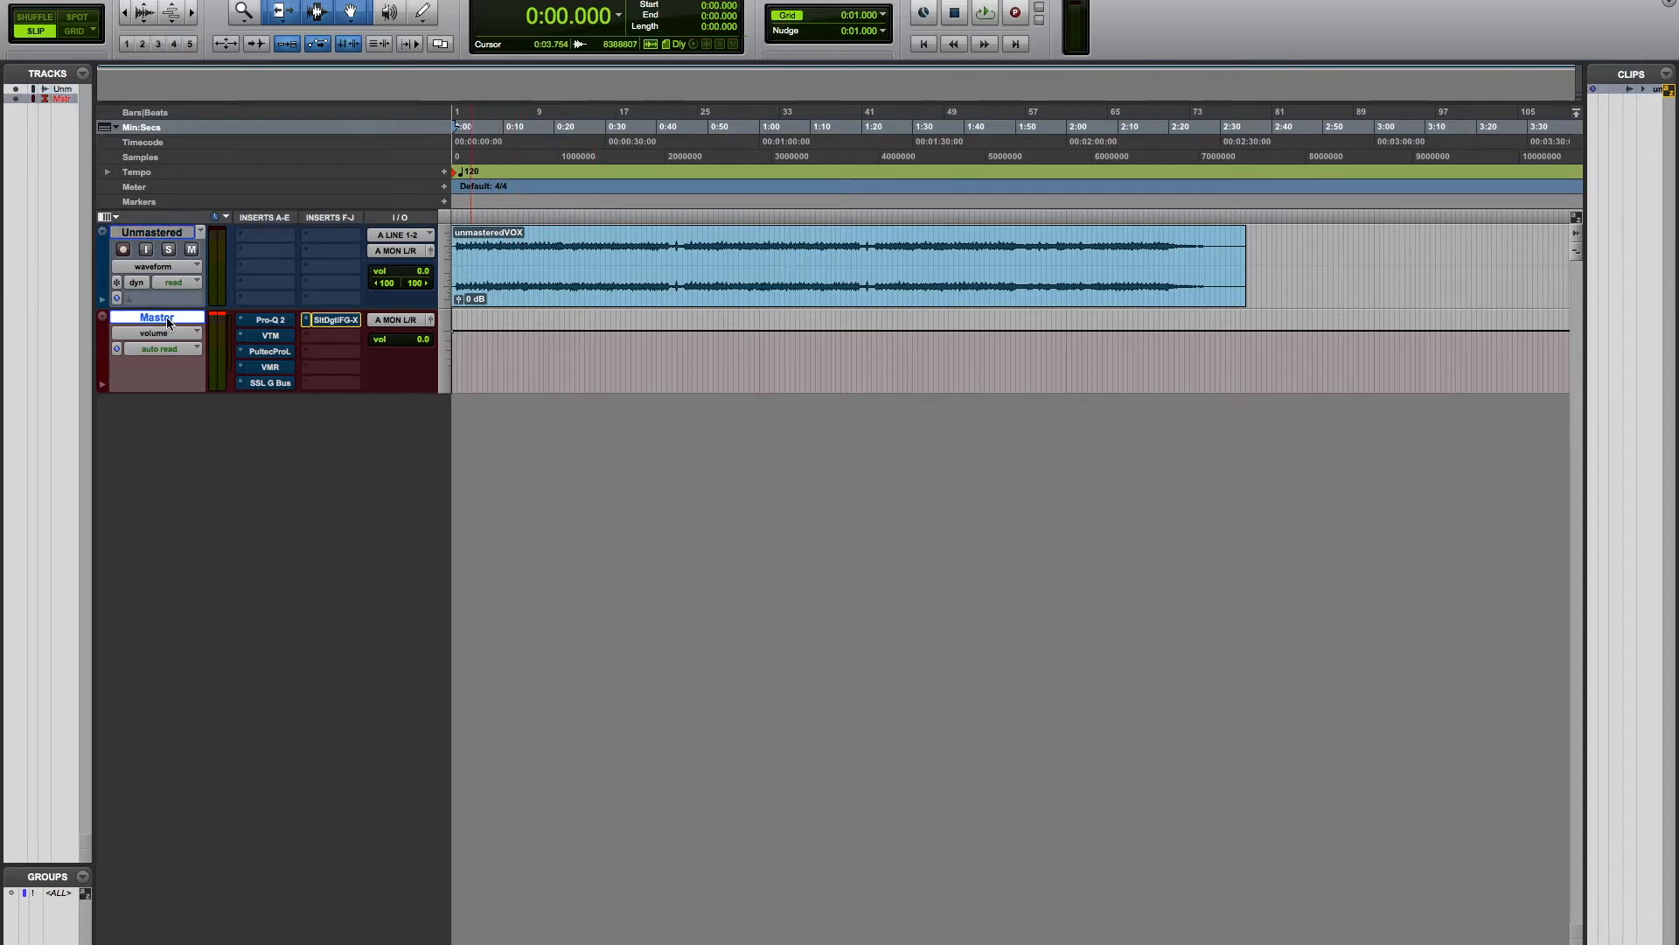
right_click(166, 317)
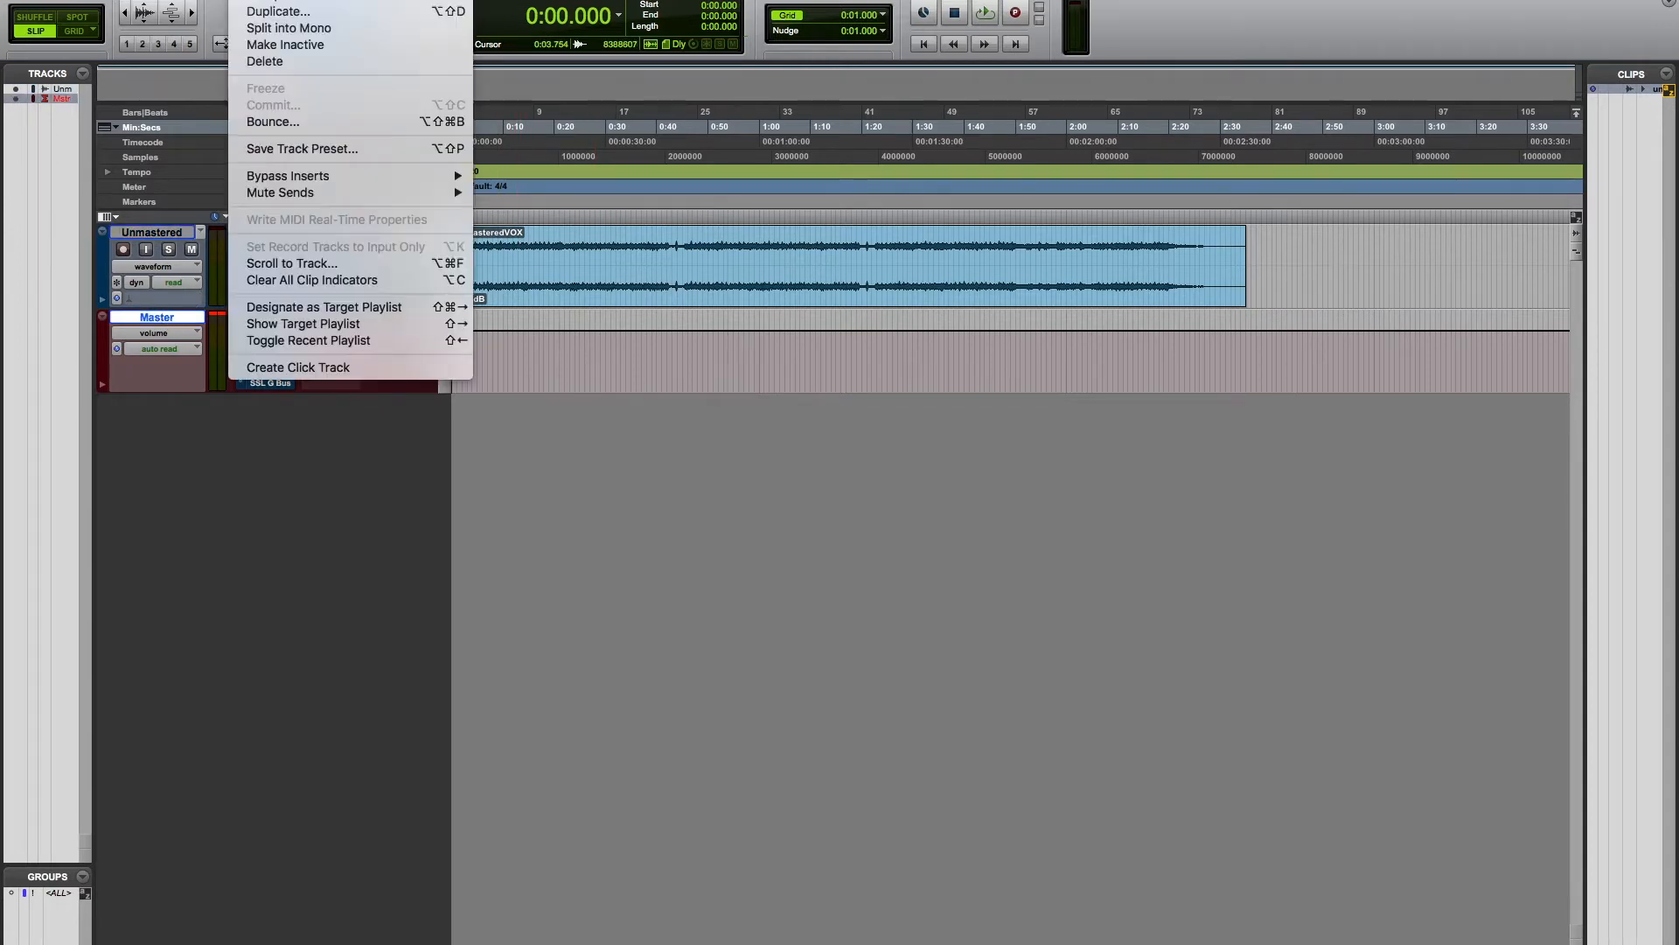
left_click(203, 455)
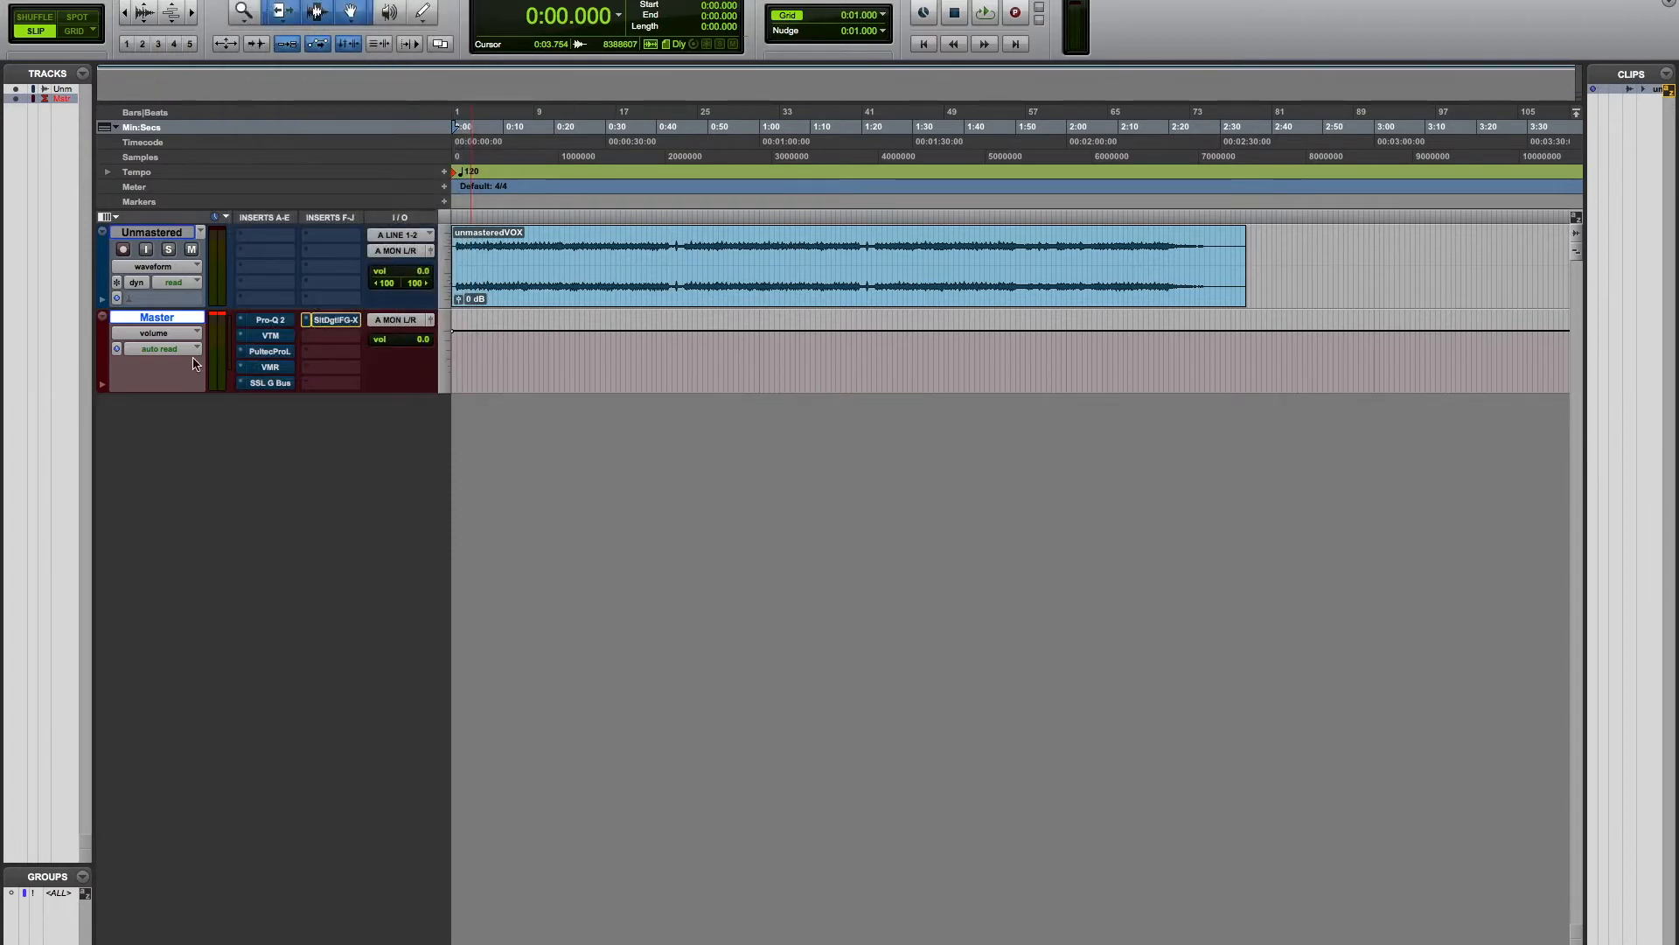
left_click(176, 233)
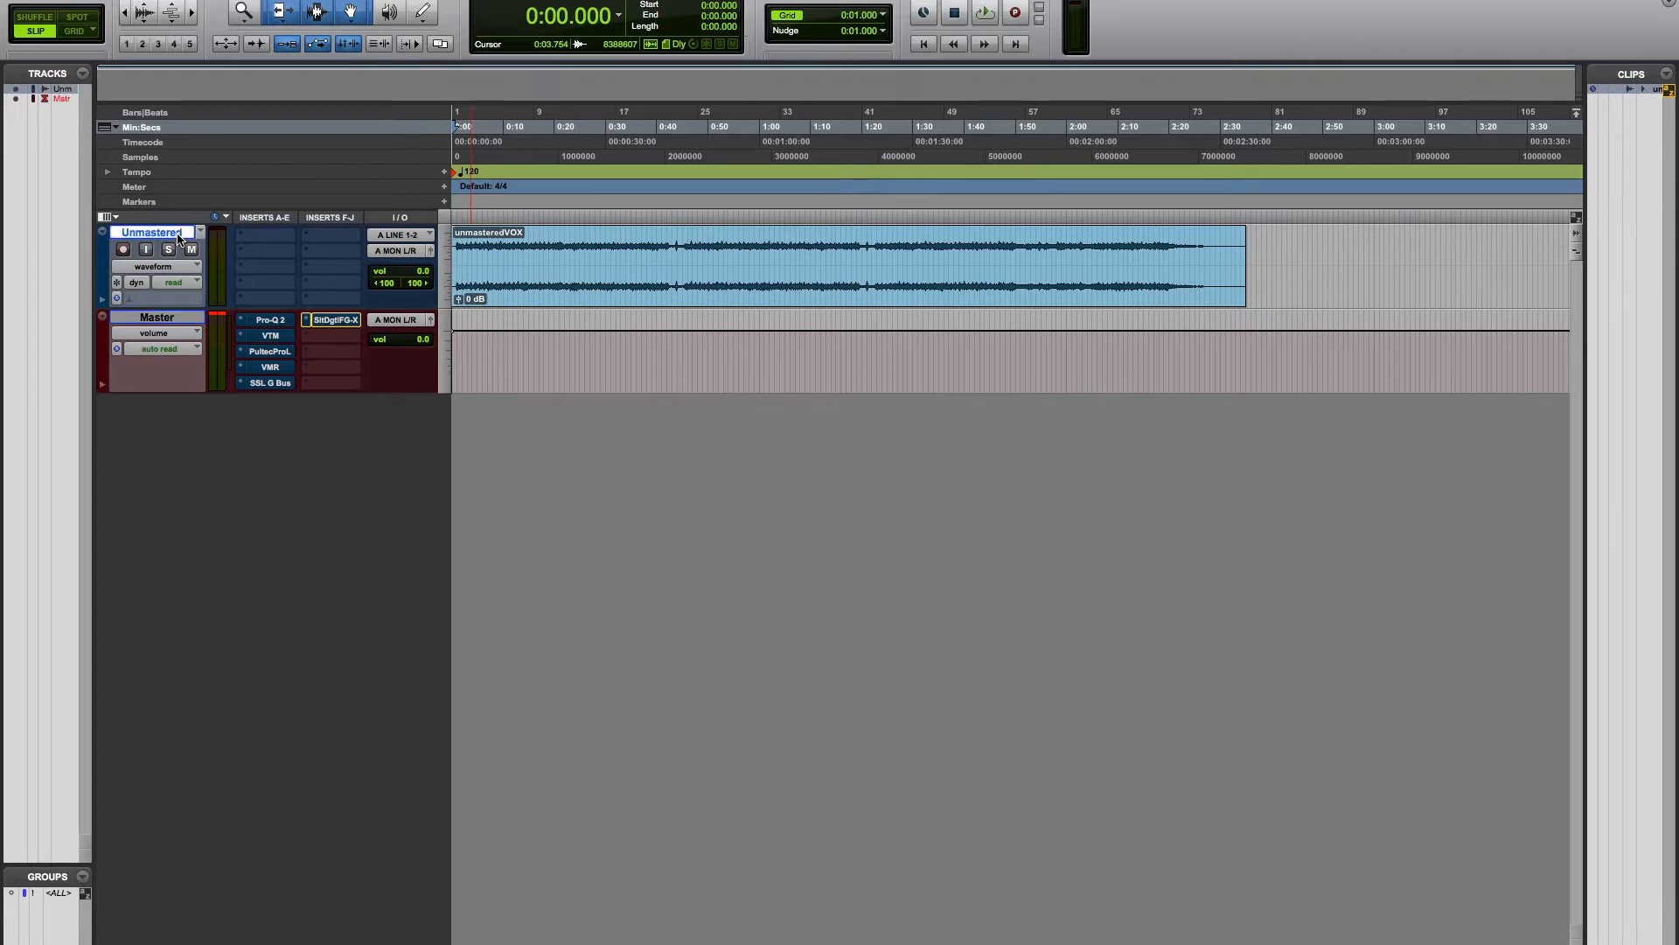
left_click(168, 319)
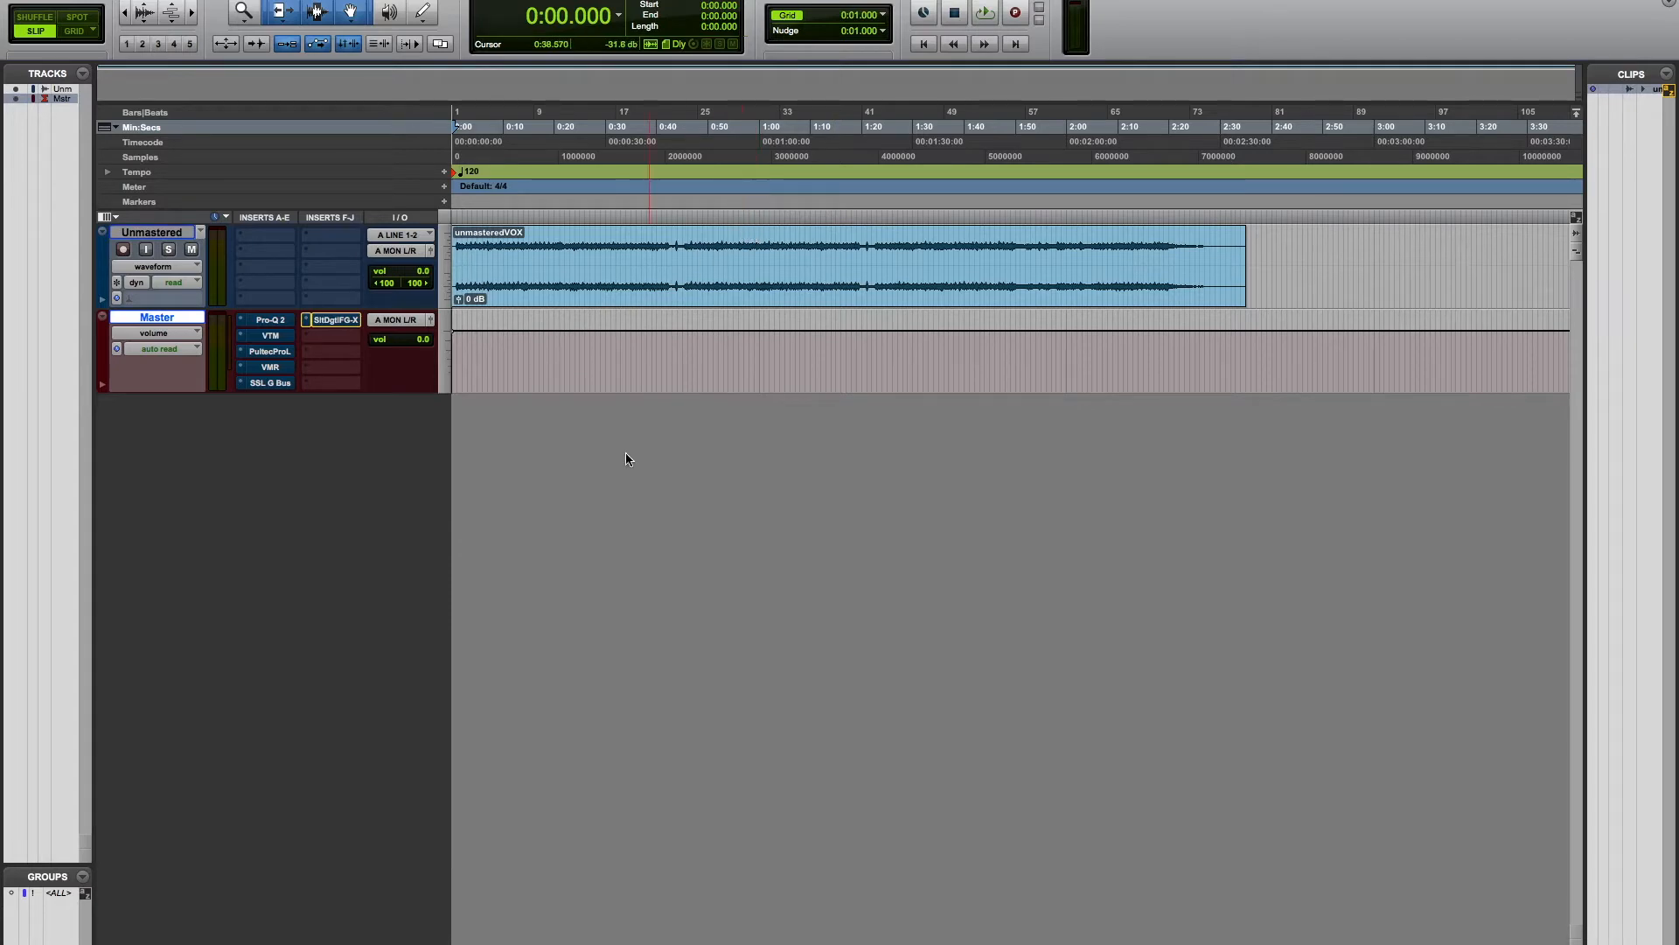
Play the song from the start to listen to the unmastered mix, and stop playback
key("space")
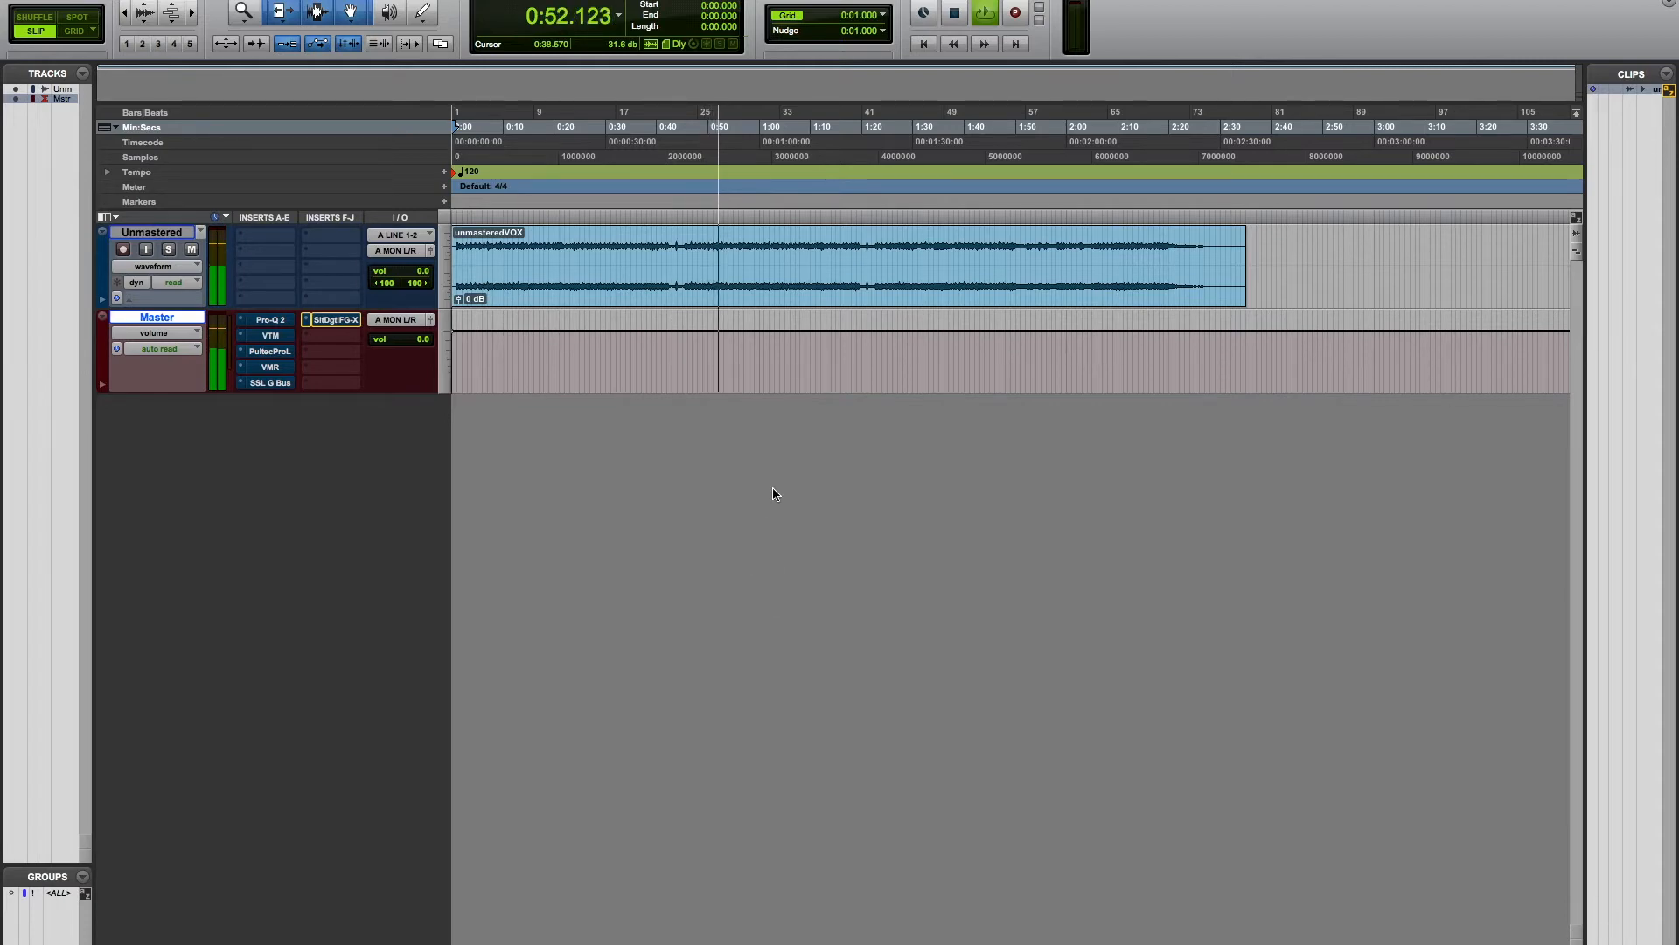
key("space")
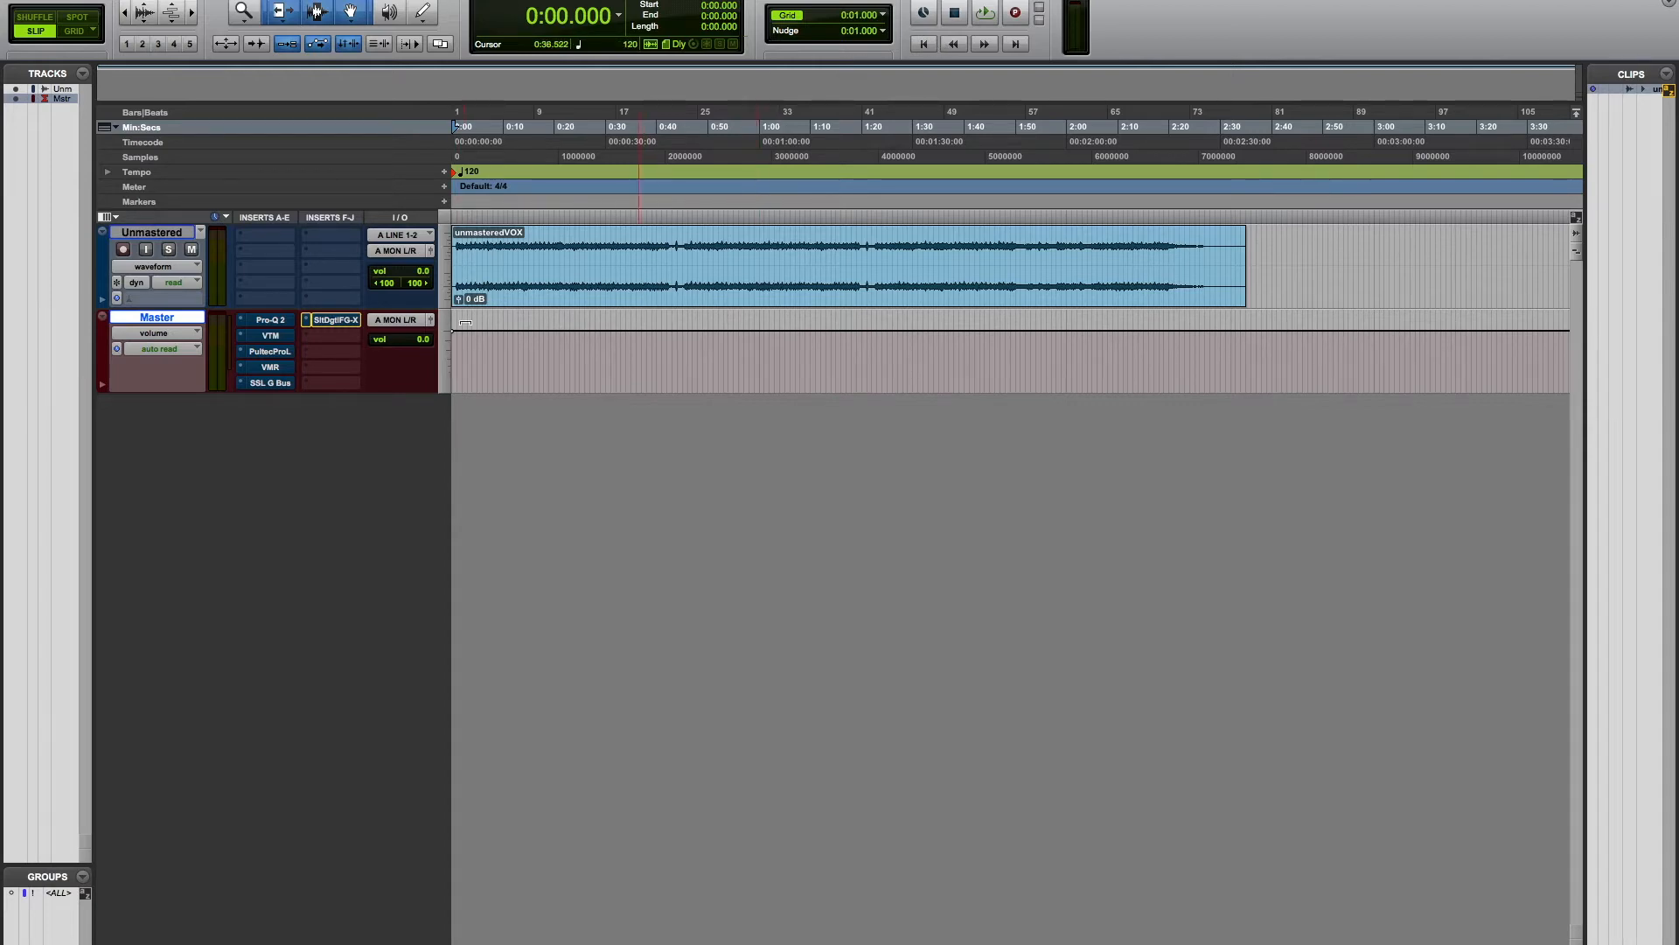
Open the FabFilter Pro-Q 2 insert on the Master track and move its window below the Unmastered track's waveform
left_click(279, 323)
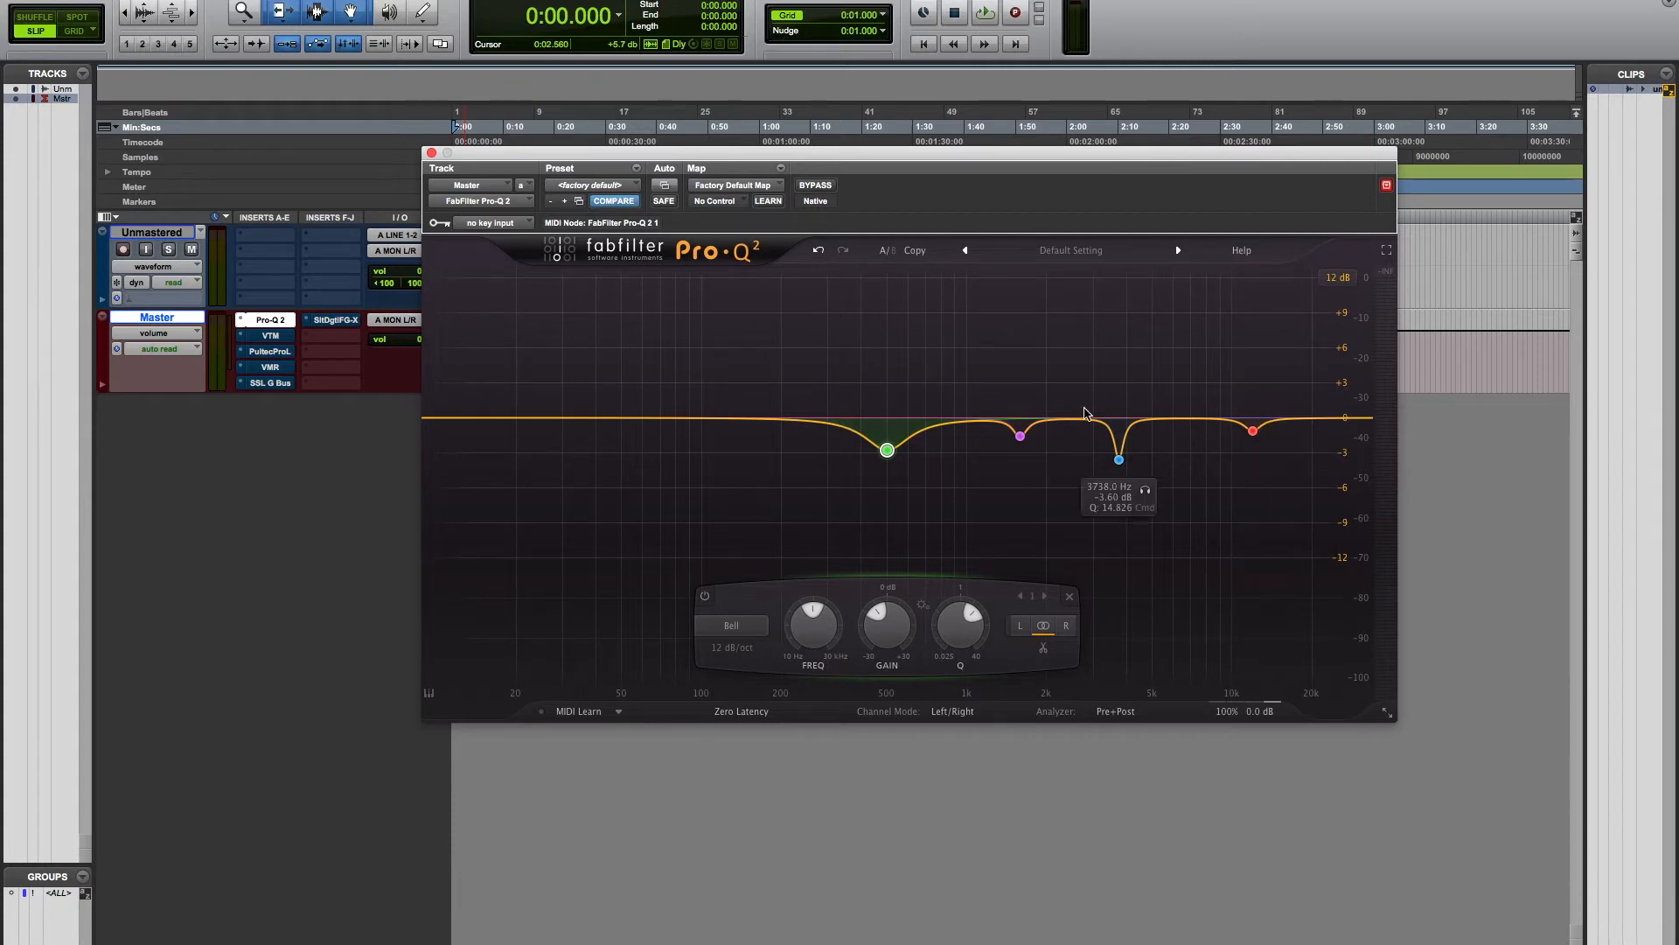
left_click_drag(903, 157, 943, 351)
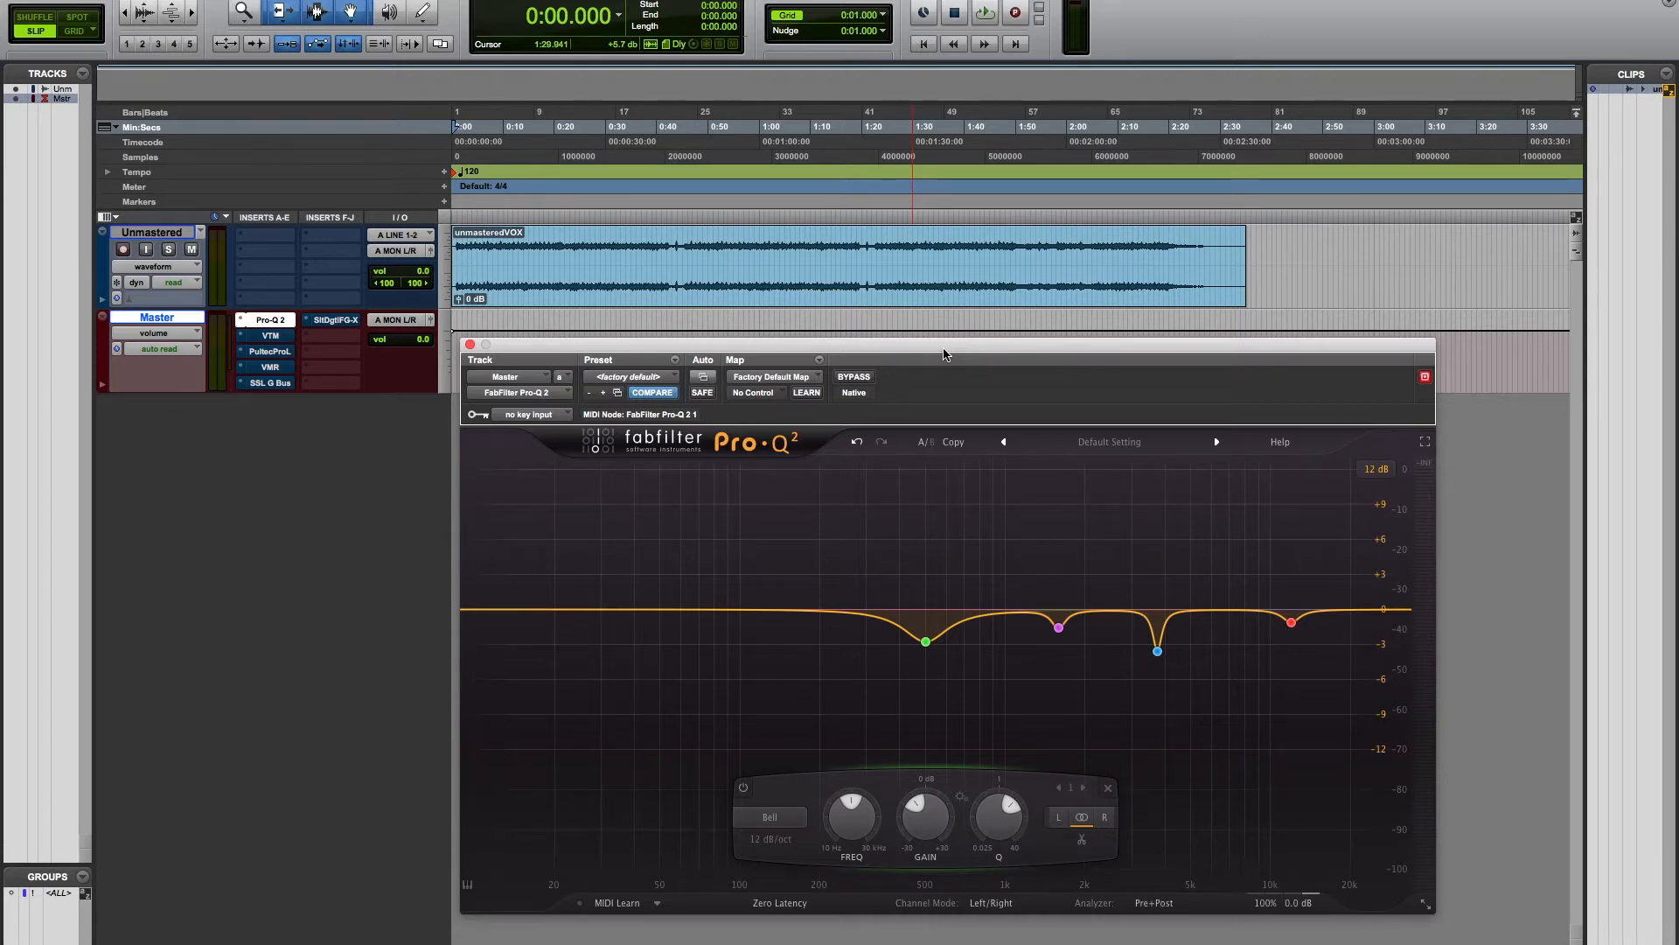
scroll(921, 640, "down", 5)
left_click_drag(978, 805, 1004, 784)
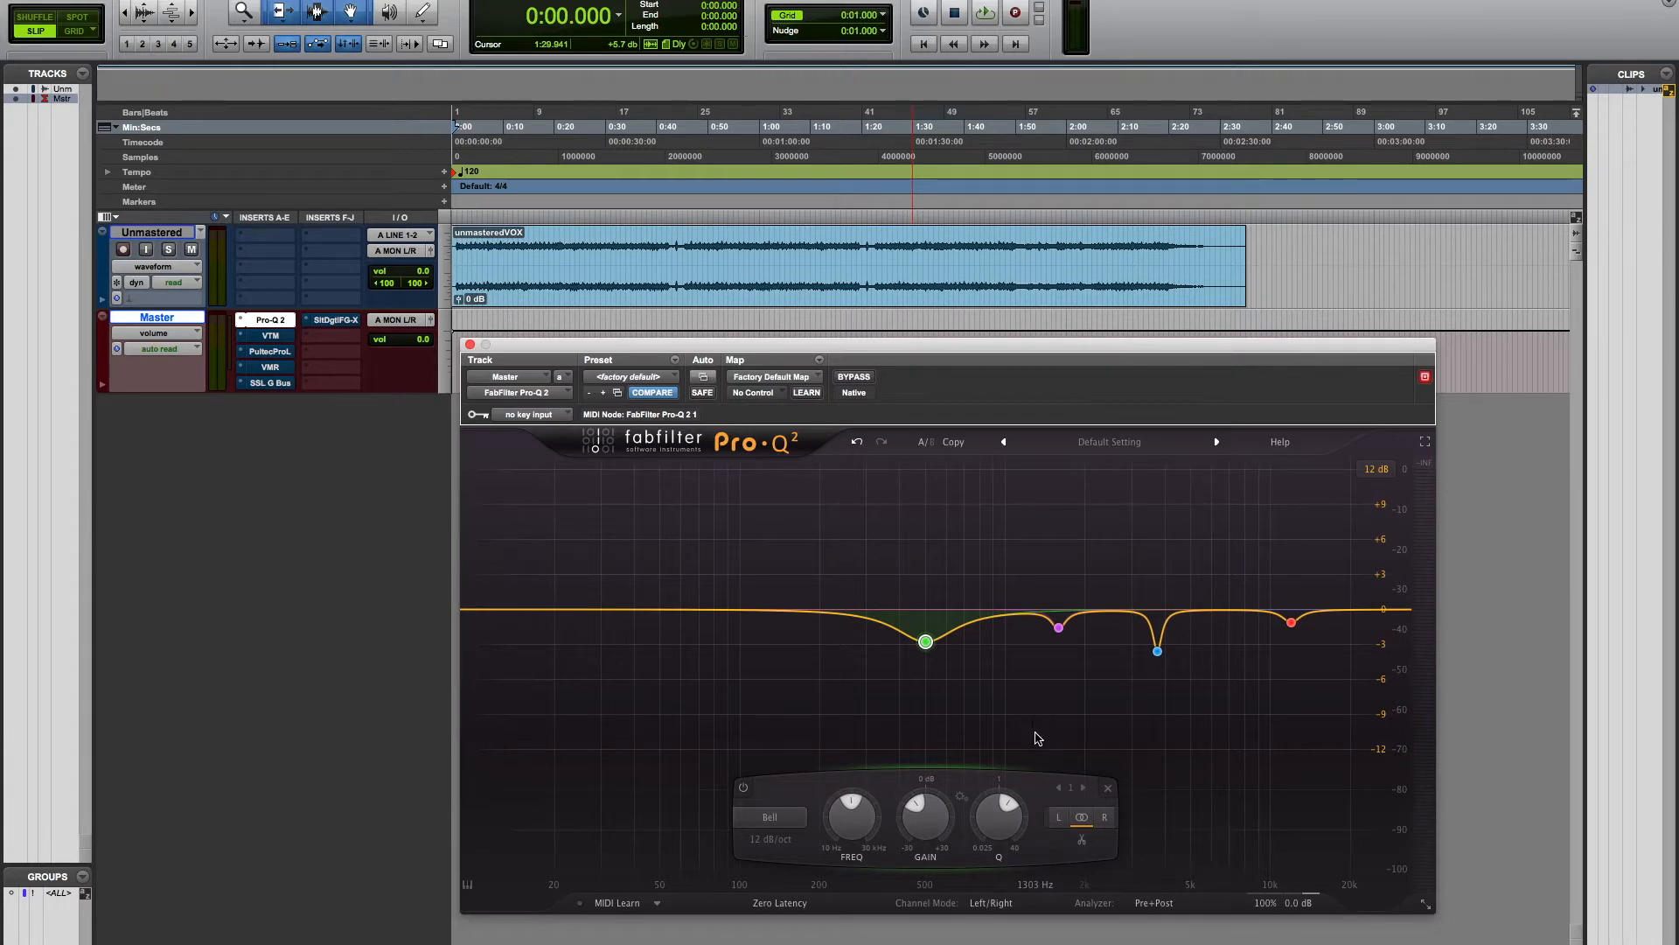
left_click_drag(991, 827, 991, 823)
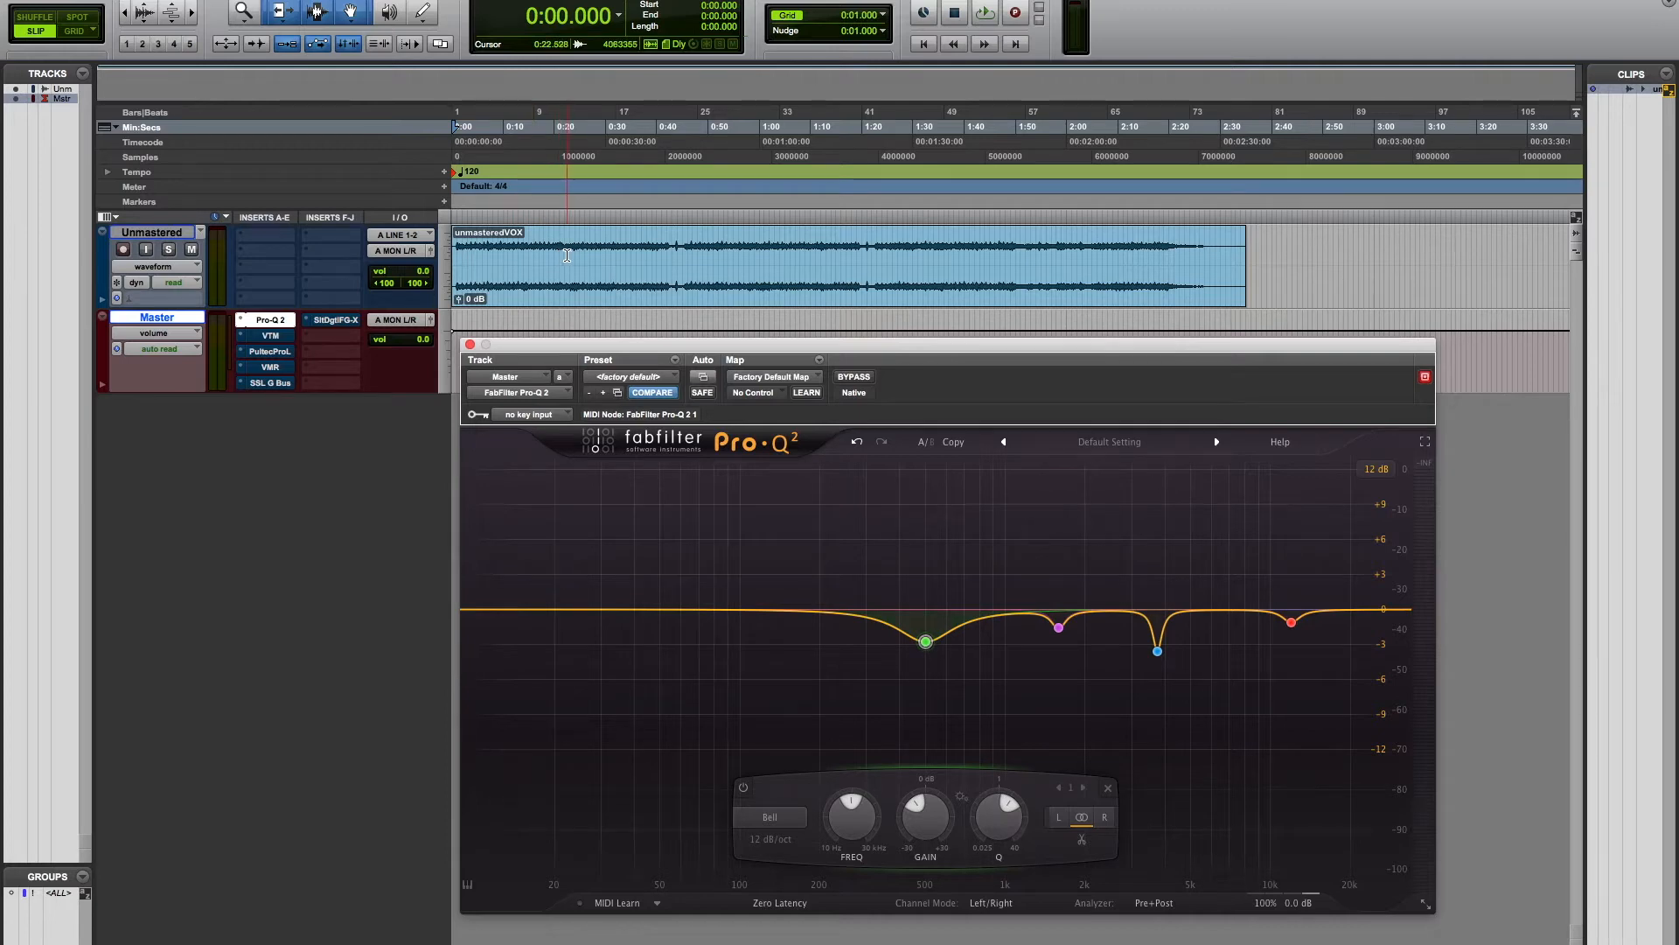
During playback, audition the 500 Hz band in solo, boost its gain to about +9.6 dB, and settle it at -2.90 dB
key("space")
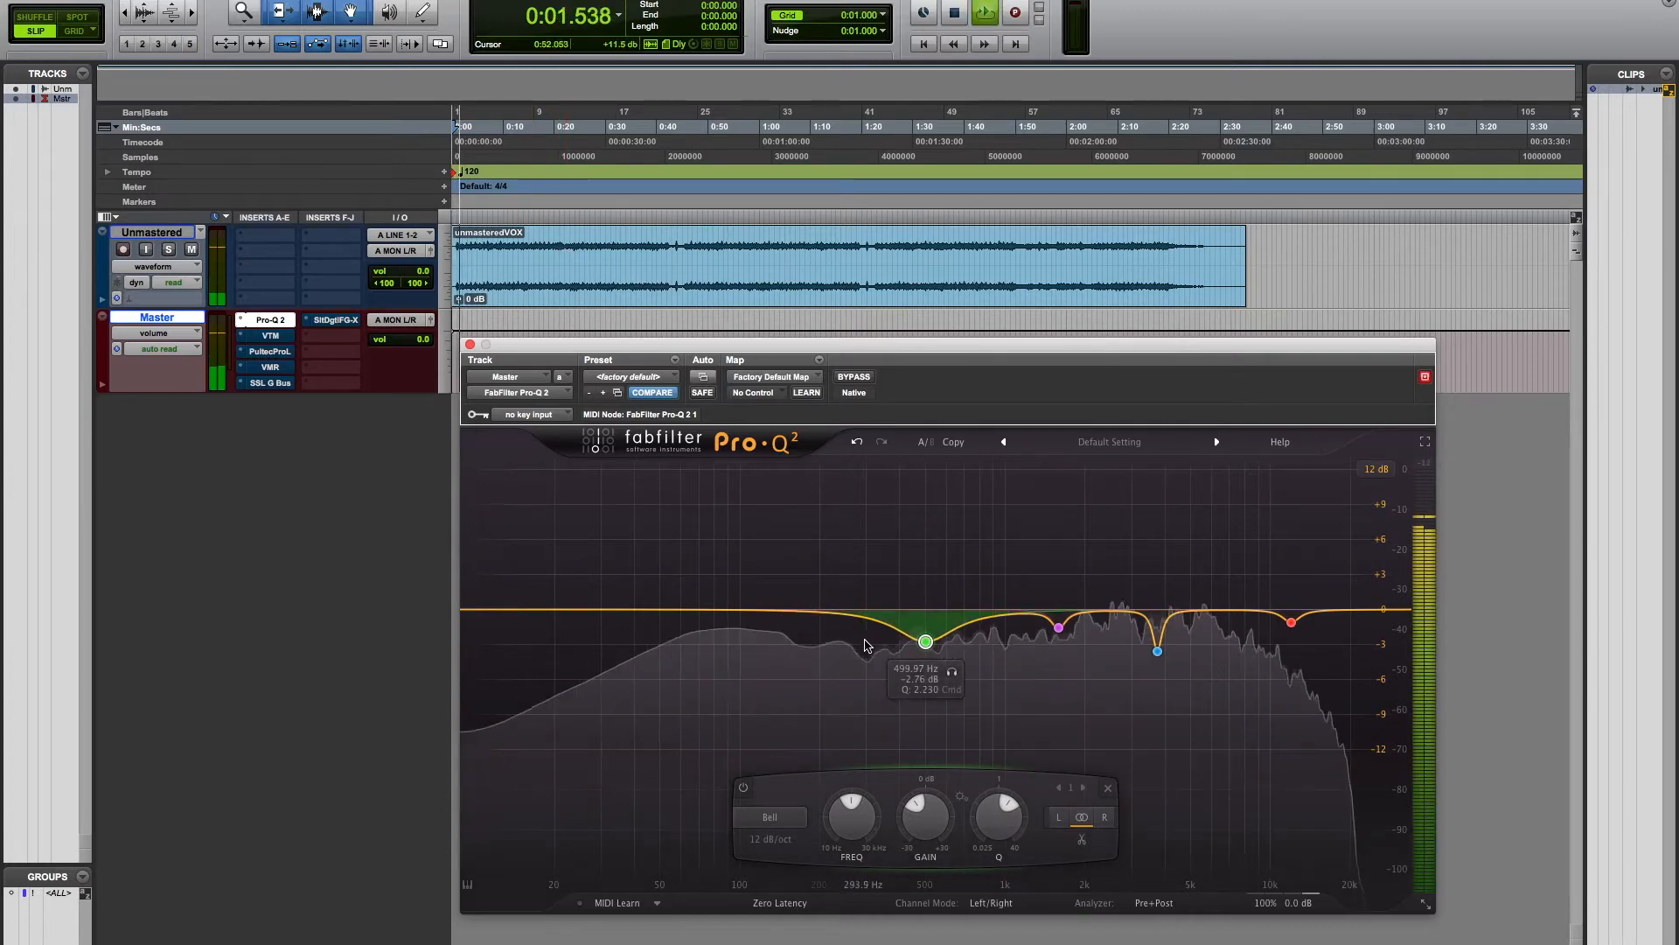
left_click(951, 675)
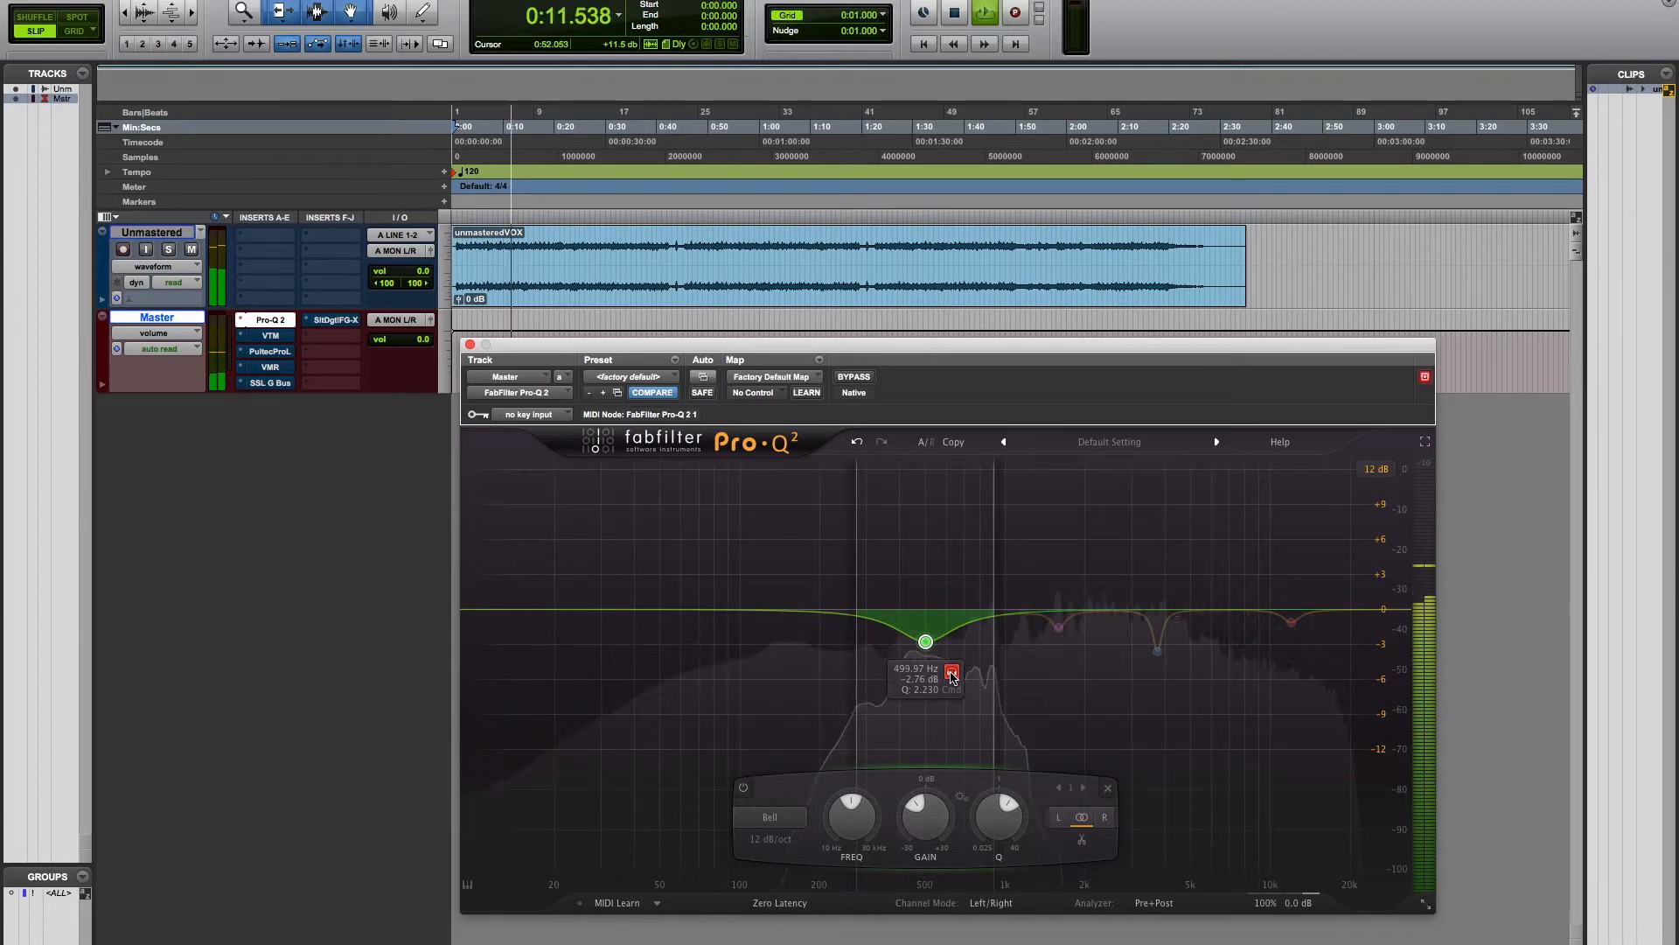
left_click_drag(952, 676, 951, 675)
left_click_drag(913, 821, 944, 776)
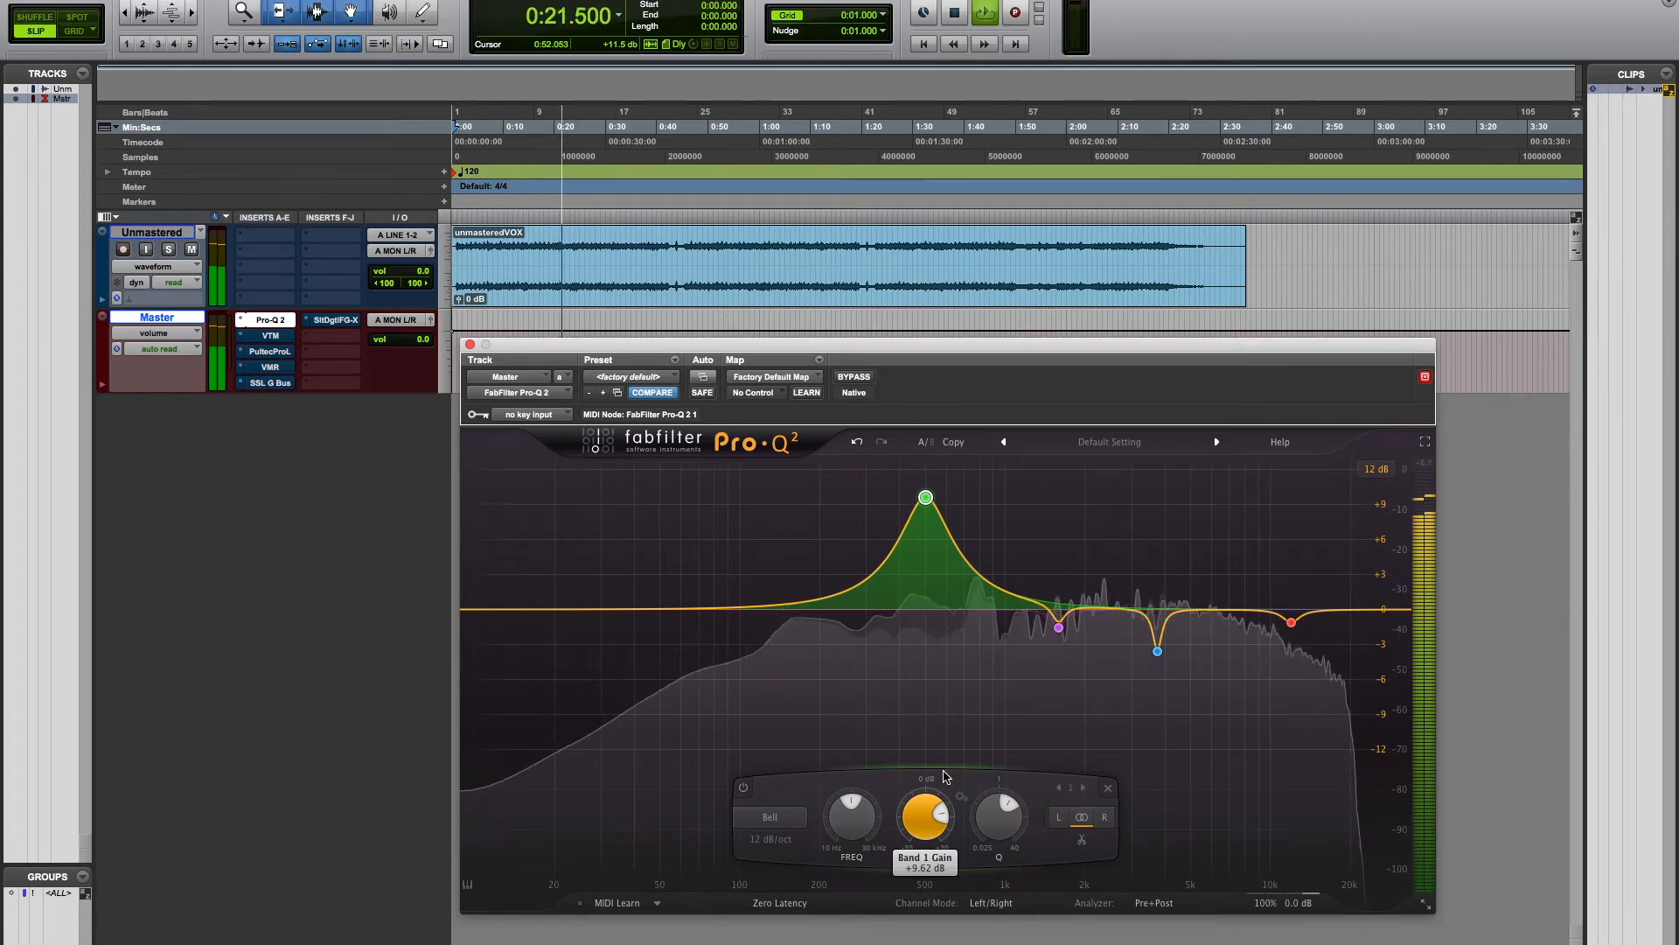
left_click_drag(945, 776, 880, 897)
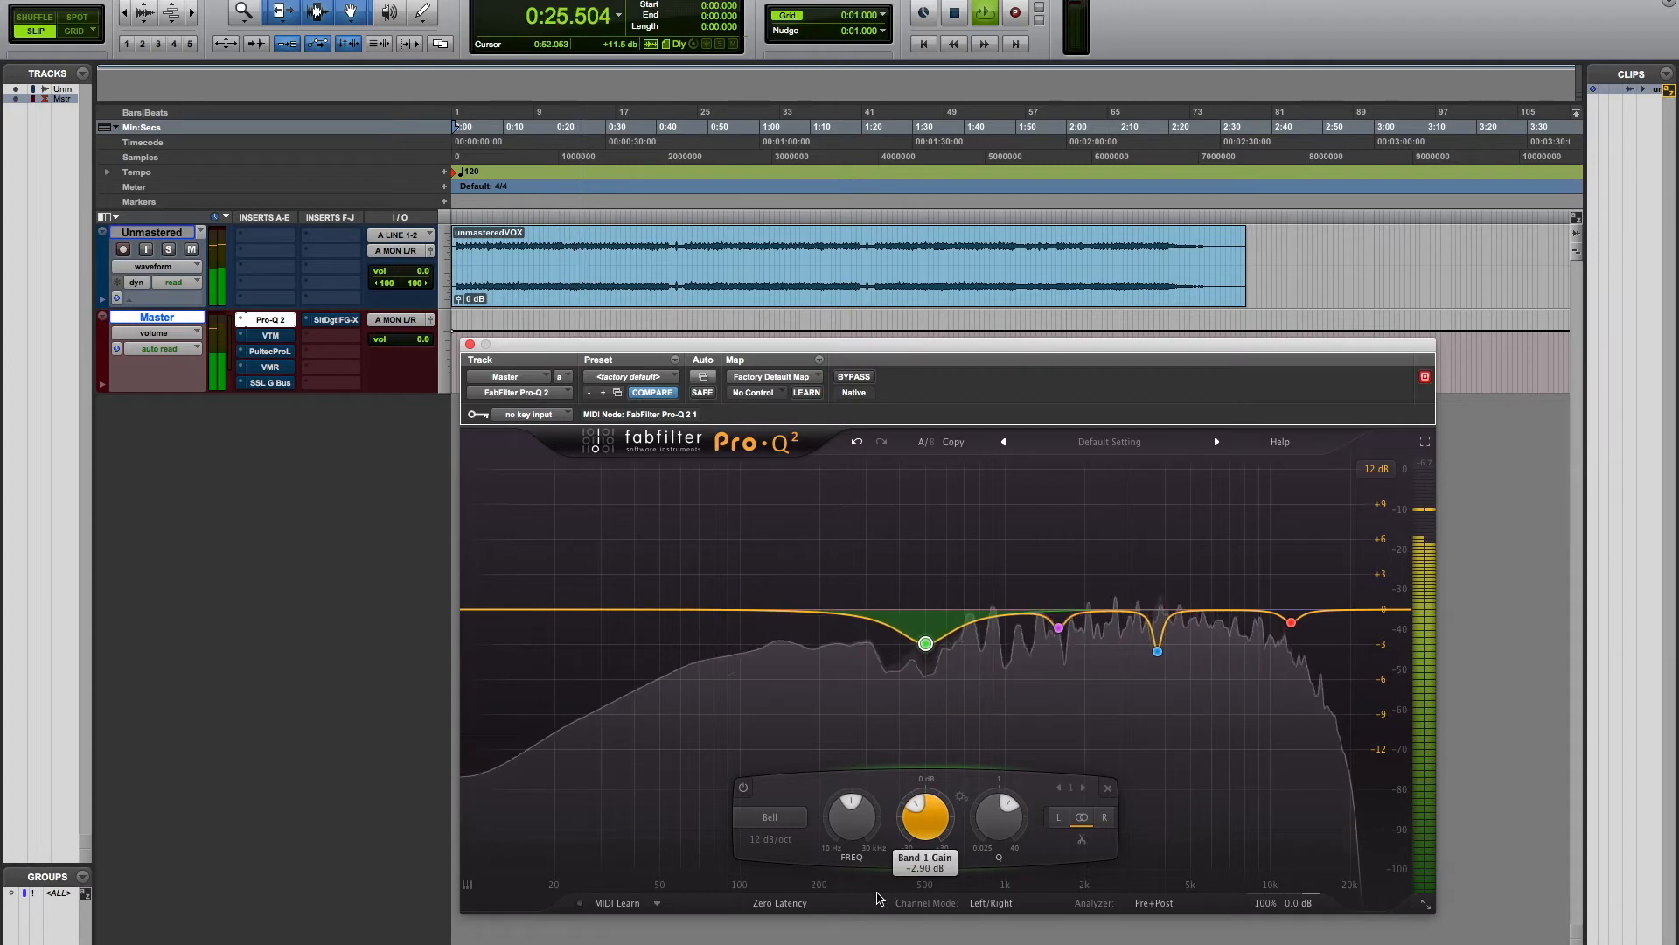
key("space")
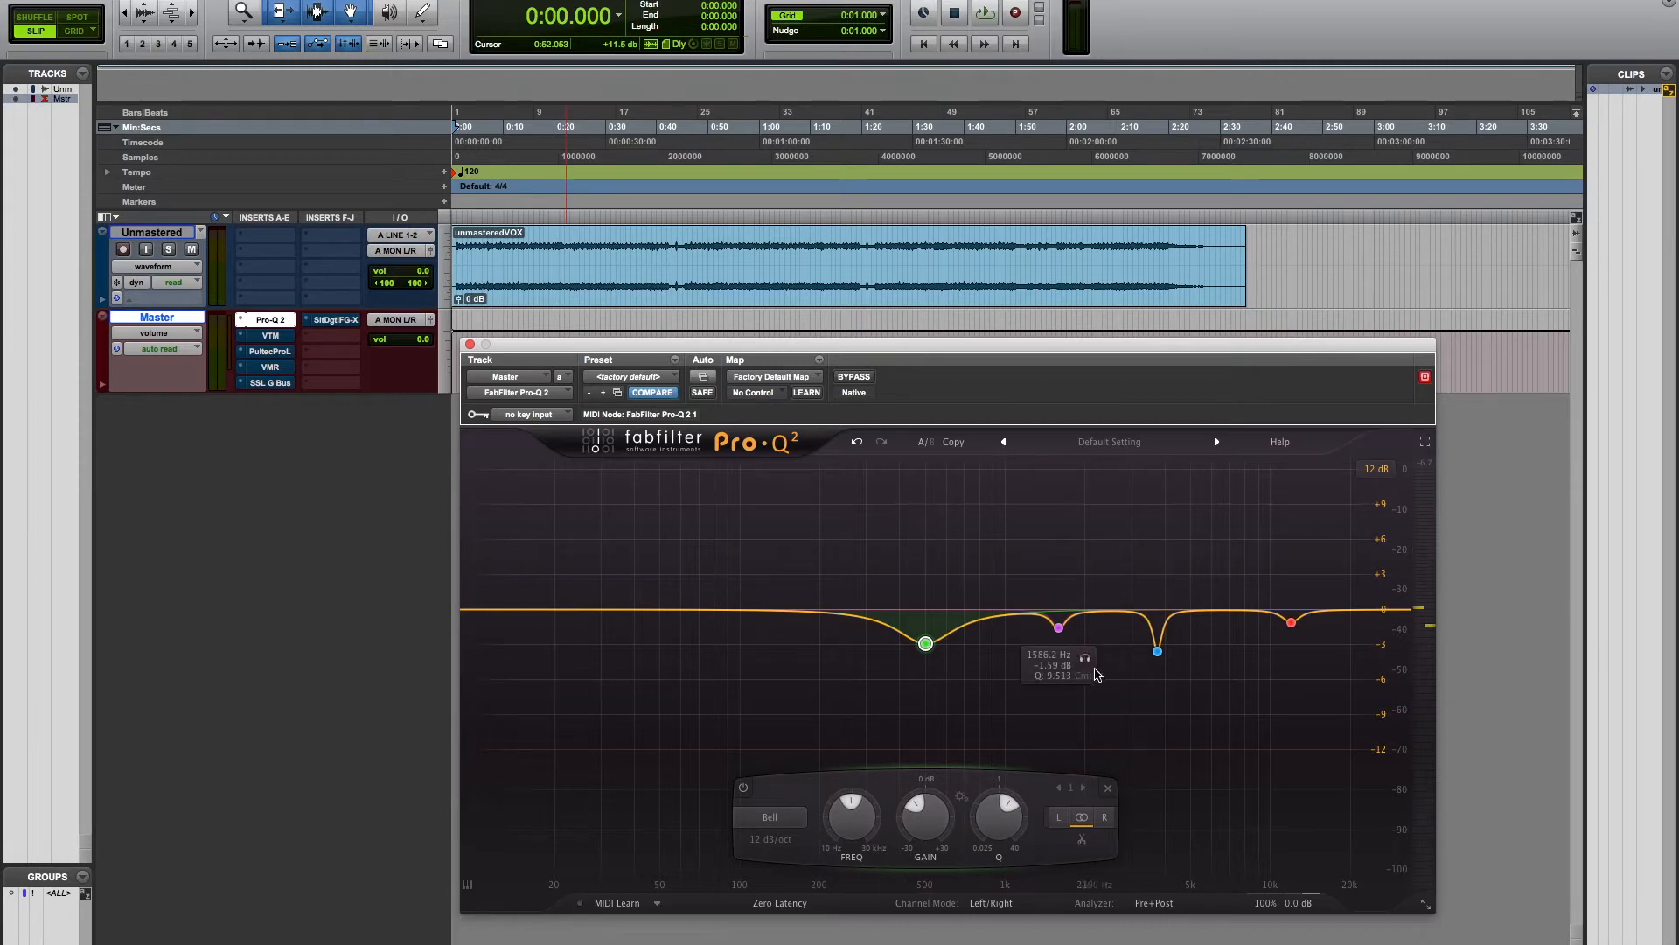
During playback, audition the 3738 Hz, 1586 Hz and 11942 Hz bands of Pro-Q 2 one by one in solo
mouse_move(1159, 660)
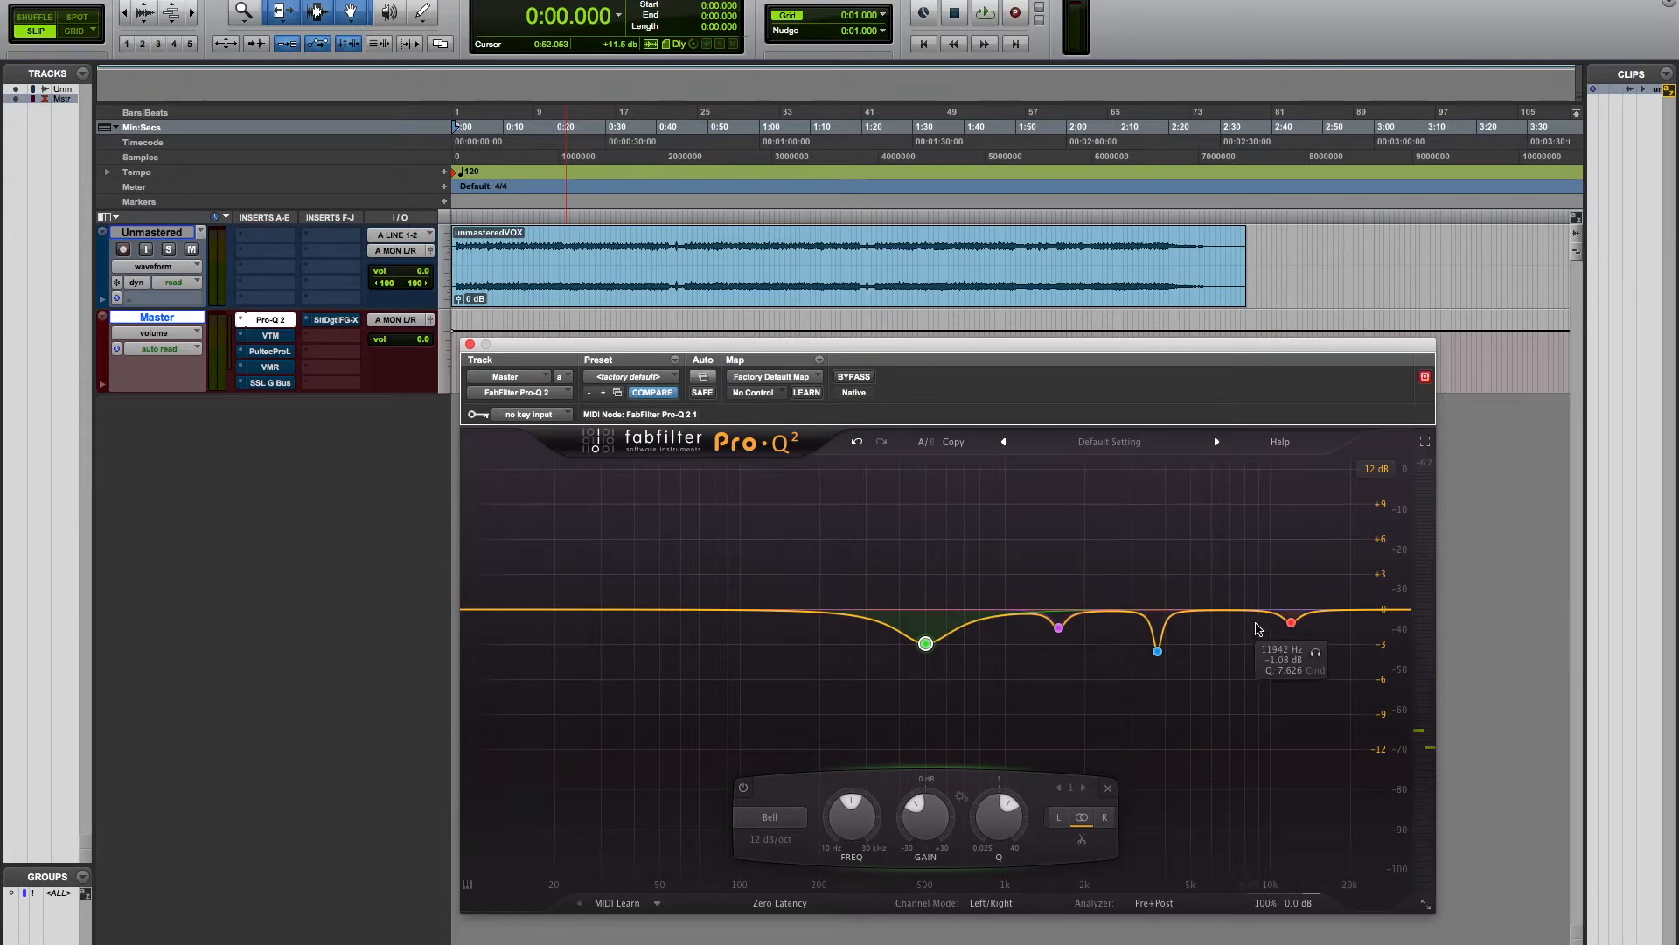
mouse_move(1293, 618)
key("space")
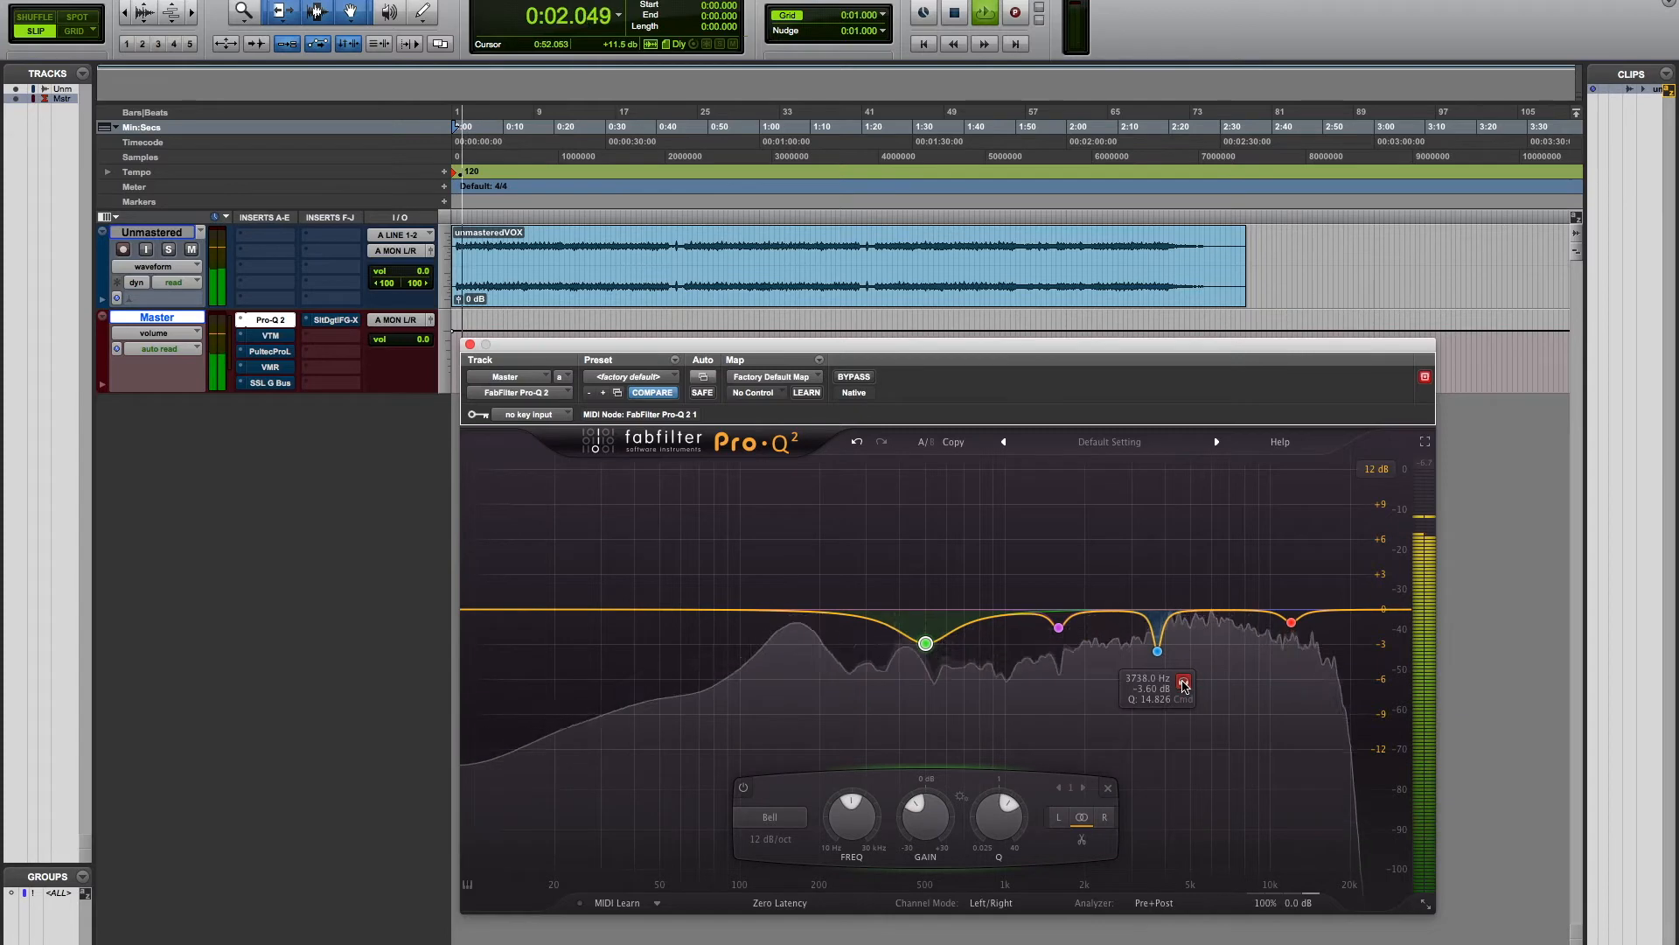
left_click(1183, 683)
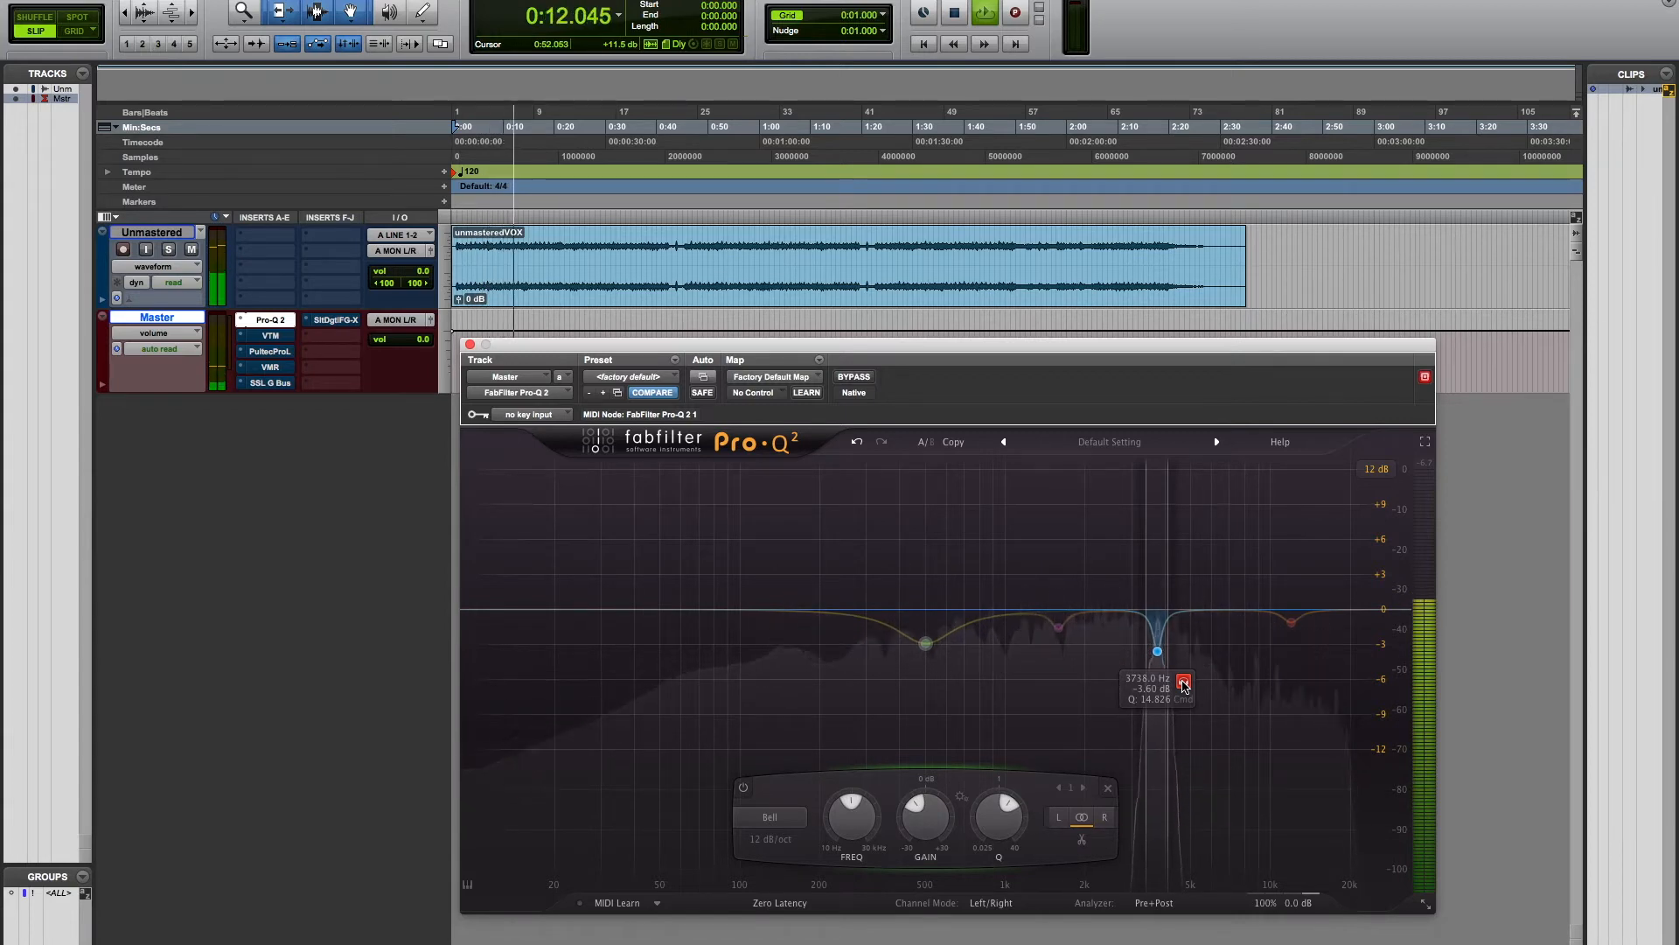
left_click(1183, 686)
left_click(1085, 658)
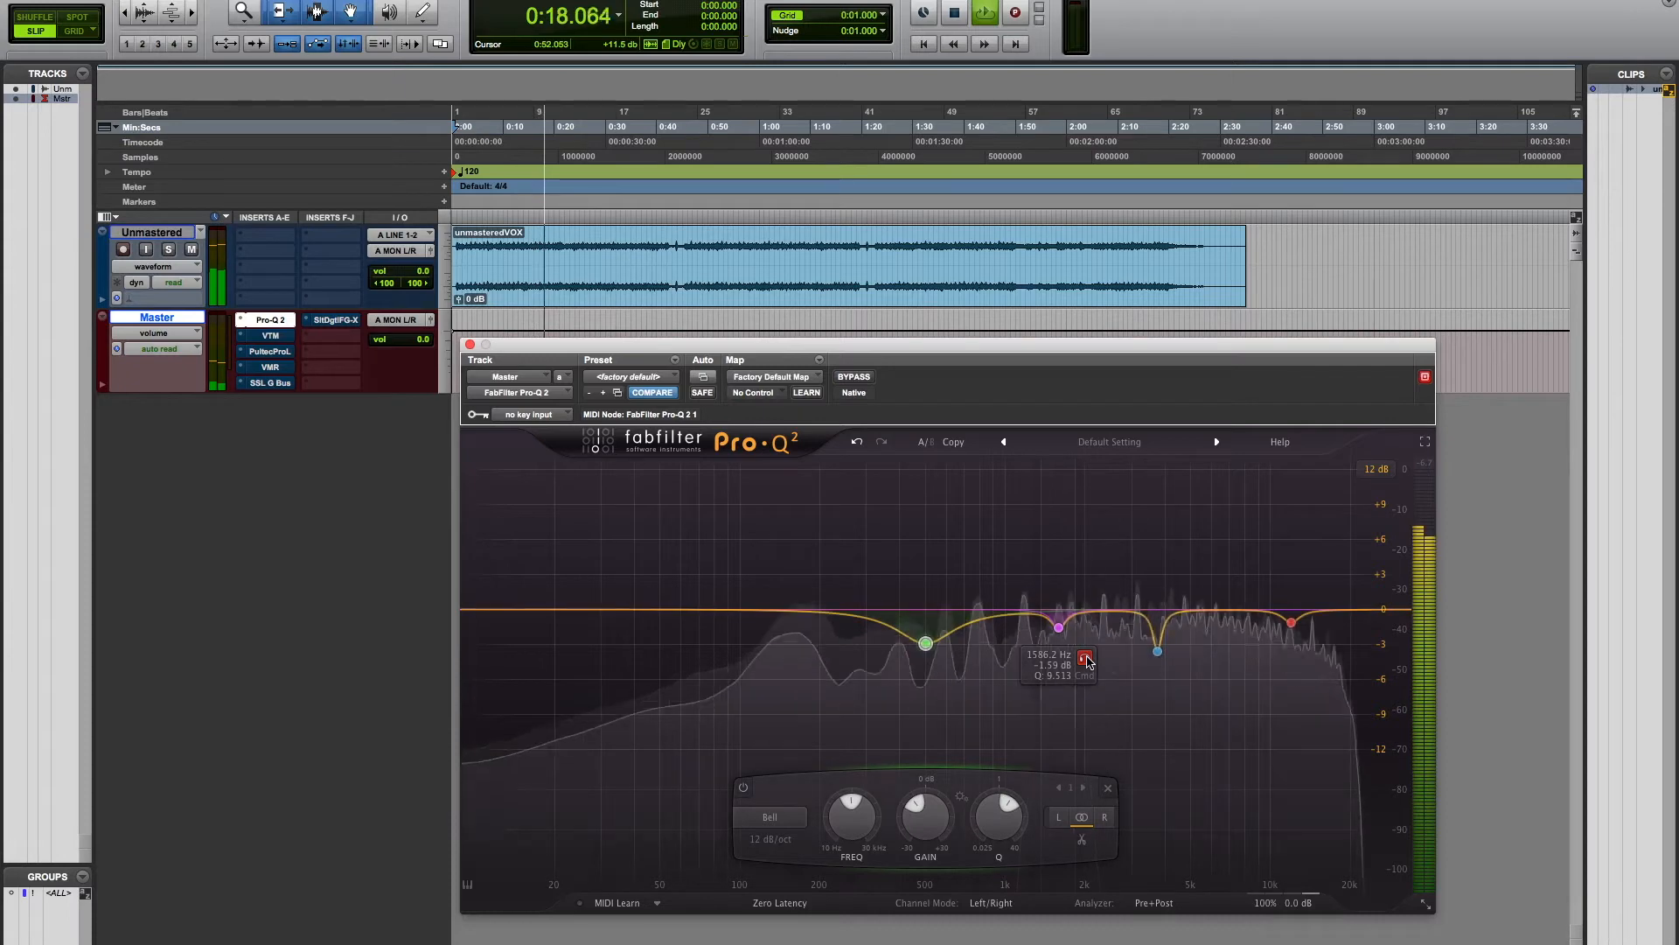
left_click(1319, 658)
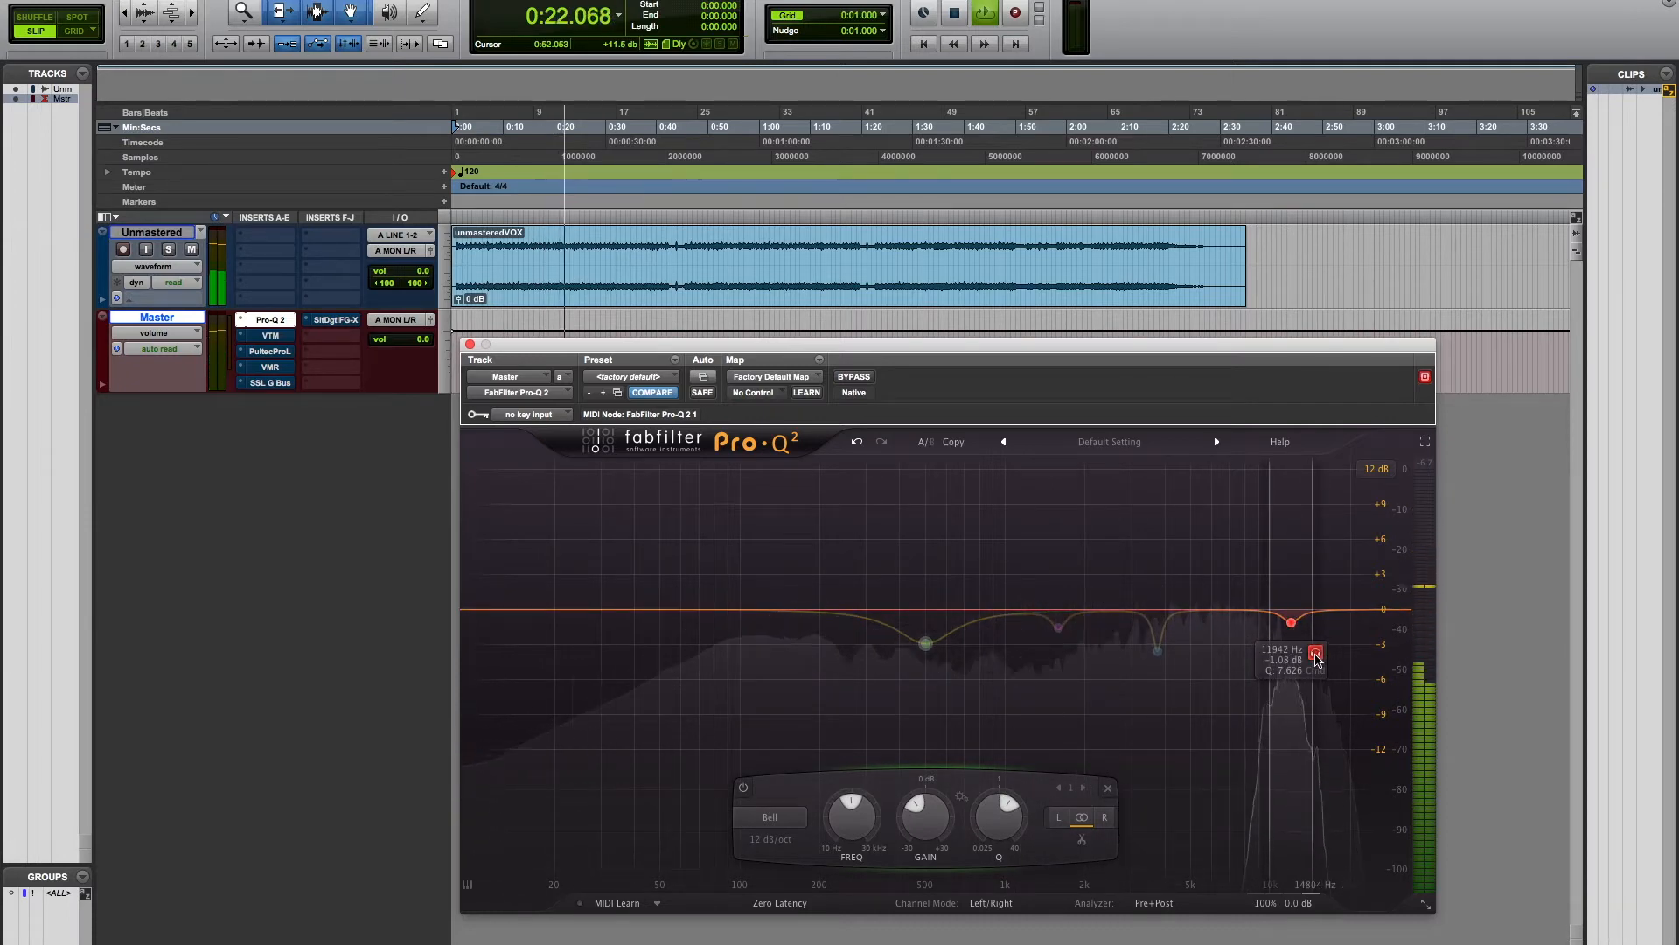
left_click(1316, 658)
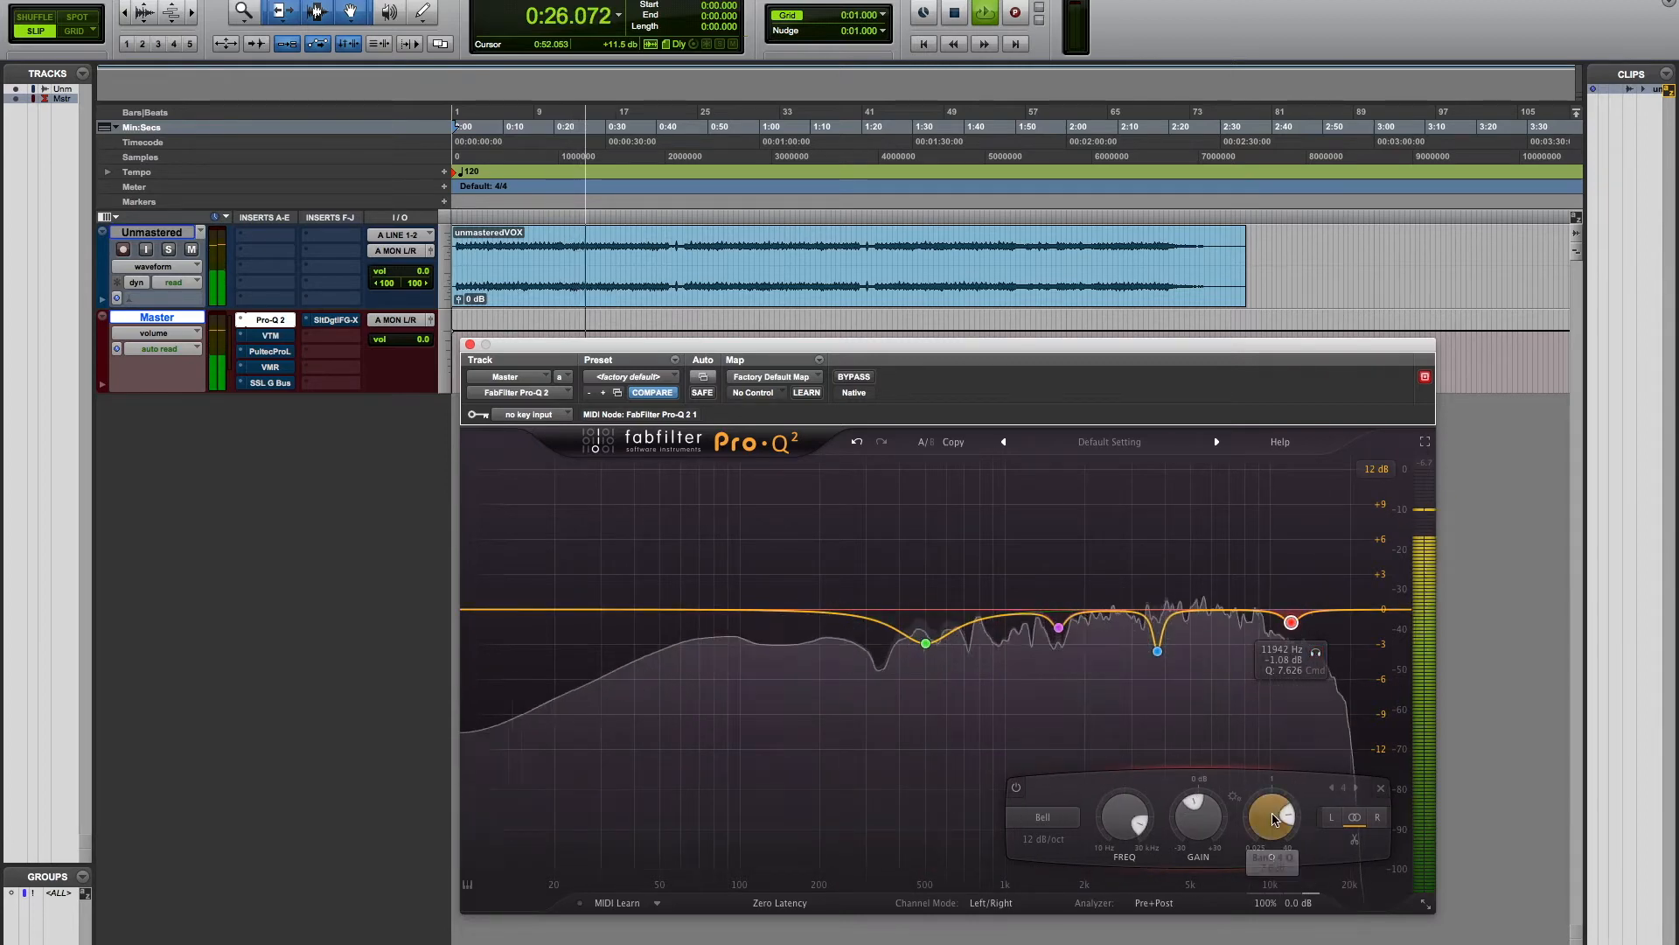
Boost the 11942 Hz band's gain to about +10.4 dB for comparison, settle it at -1.48 dB, and stop playback
left_click_drag(1203, 801, 1239, 767)
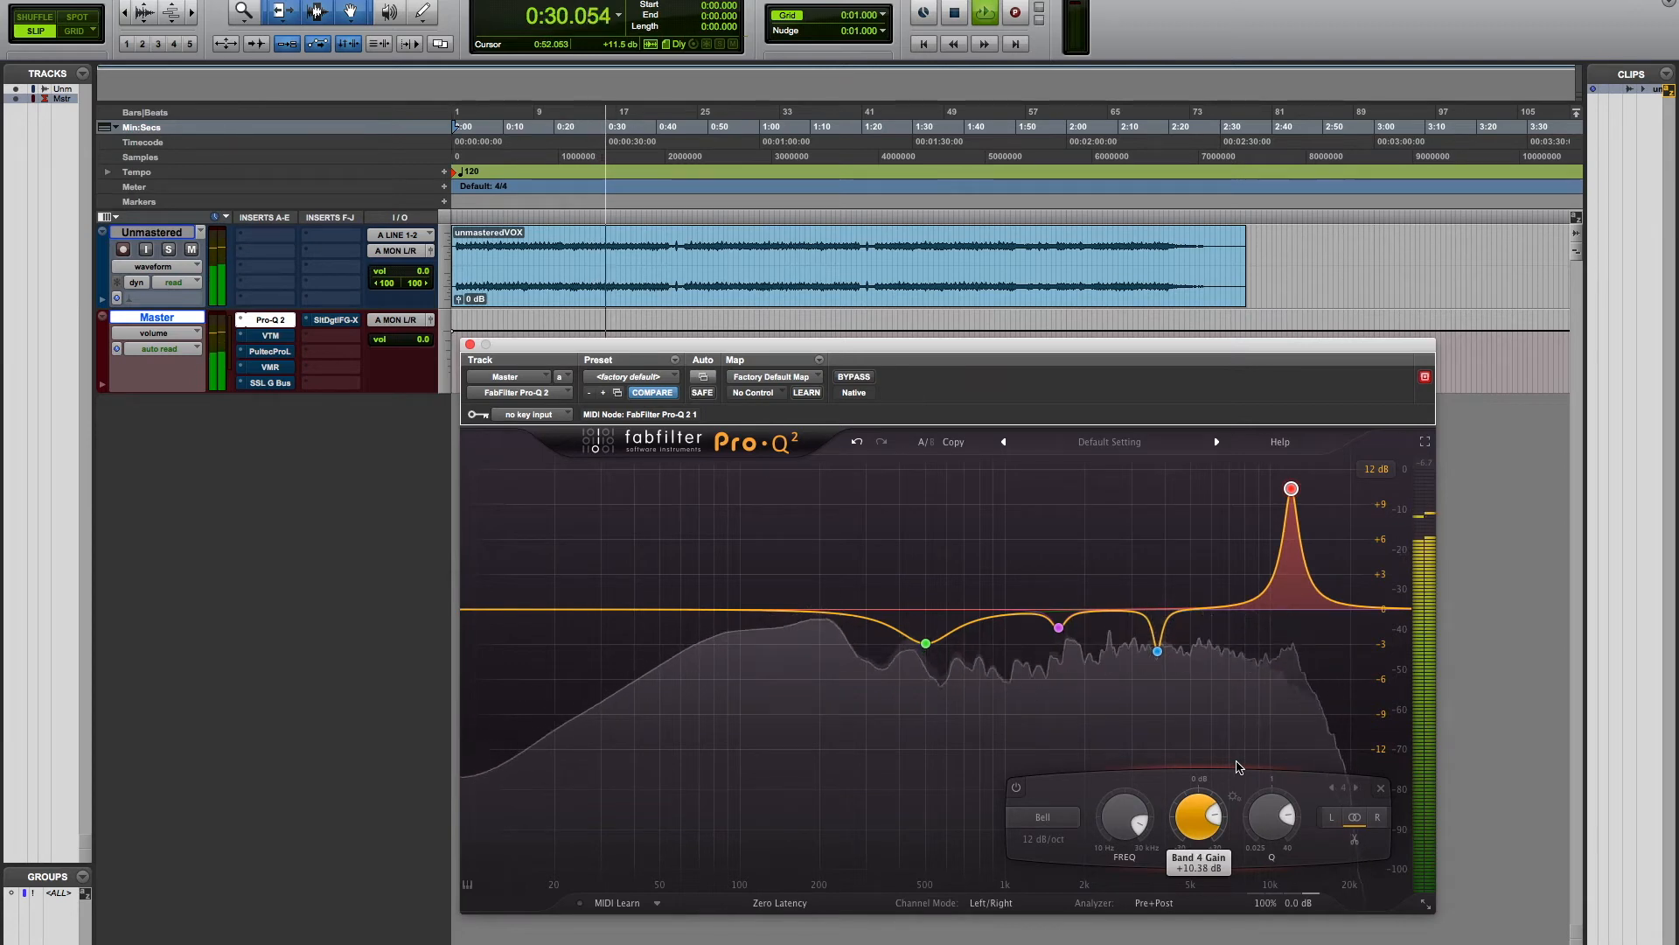
left_click_drag(1239, 767, 1185, 846)
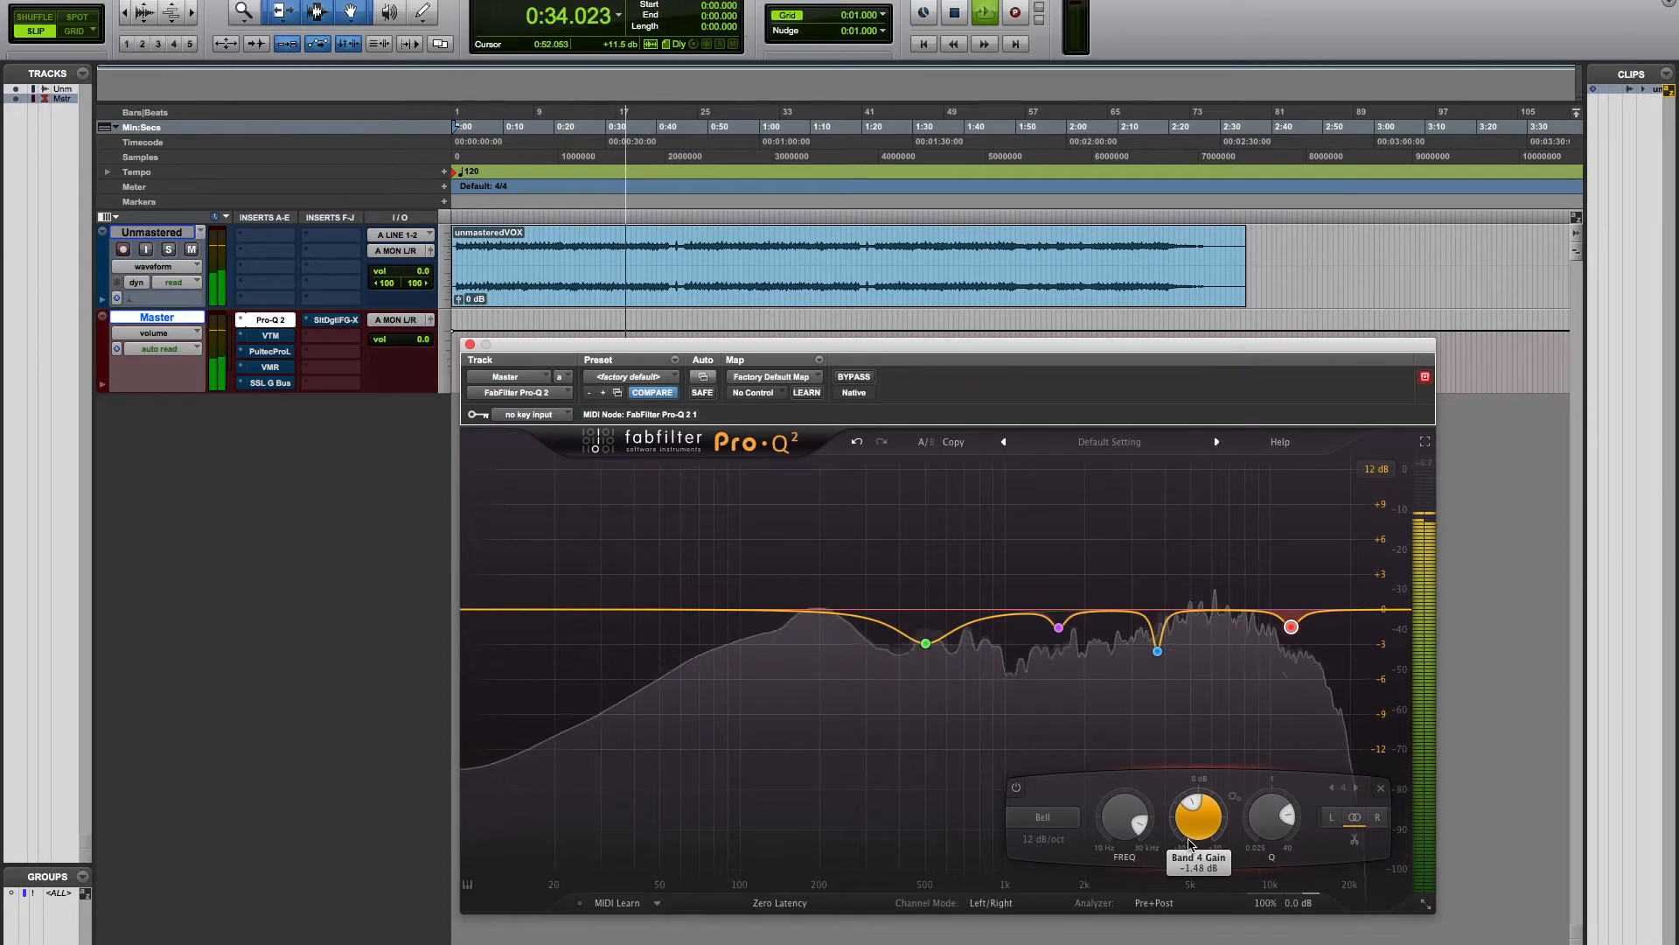
key("space")
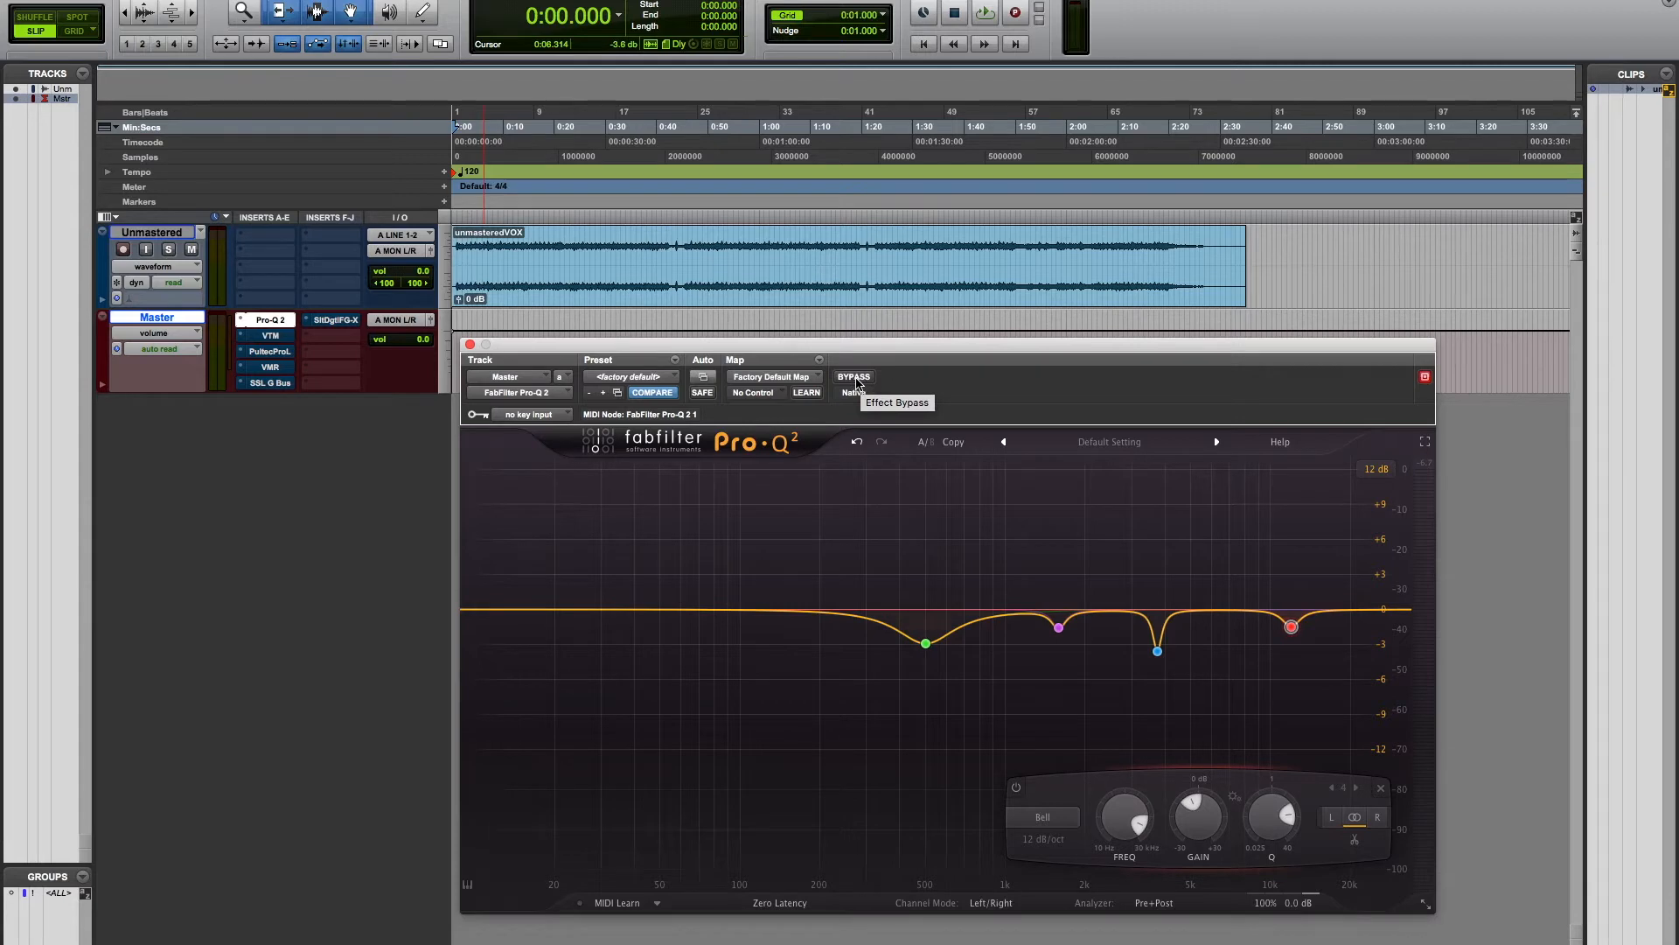
Play the song while toggling the Pro-Q 2 bypass on and off to compare the sound with and without EQ
key("space")
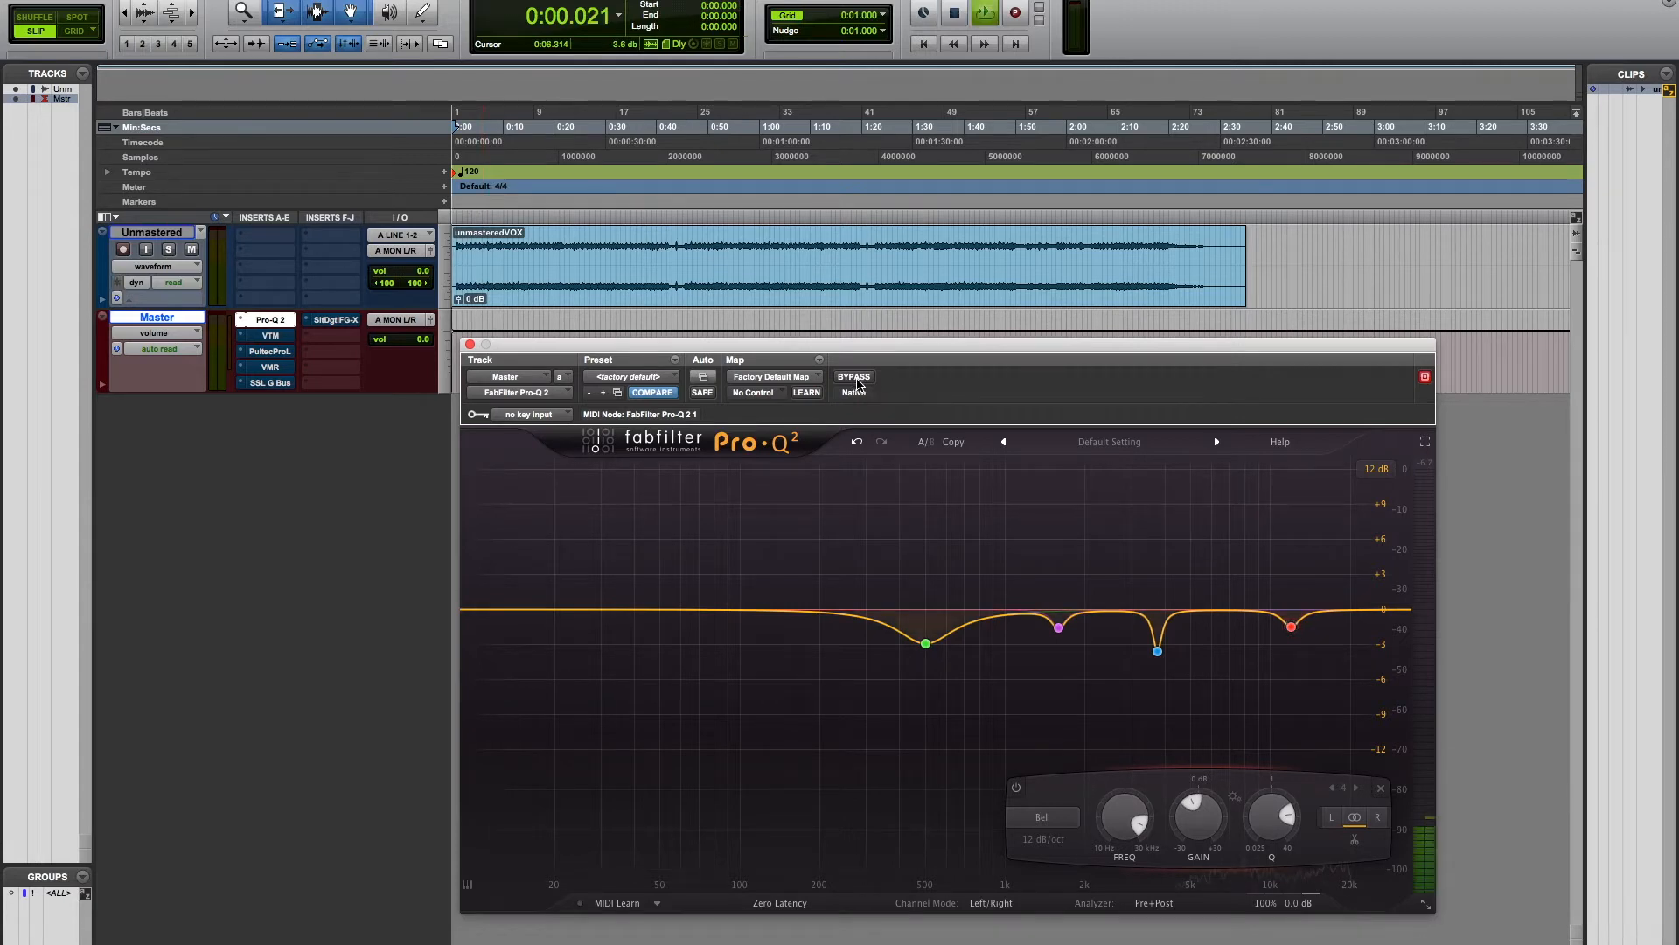
left_click(855, 378)
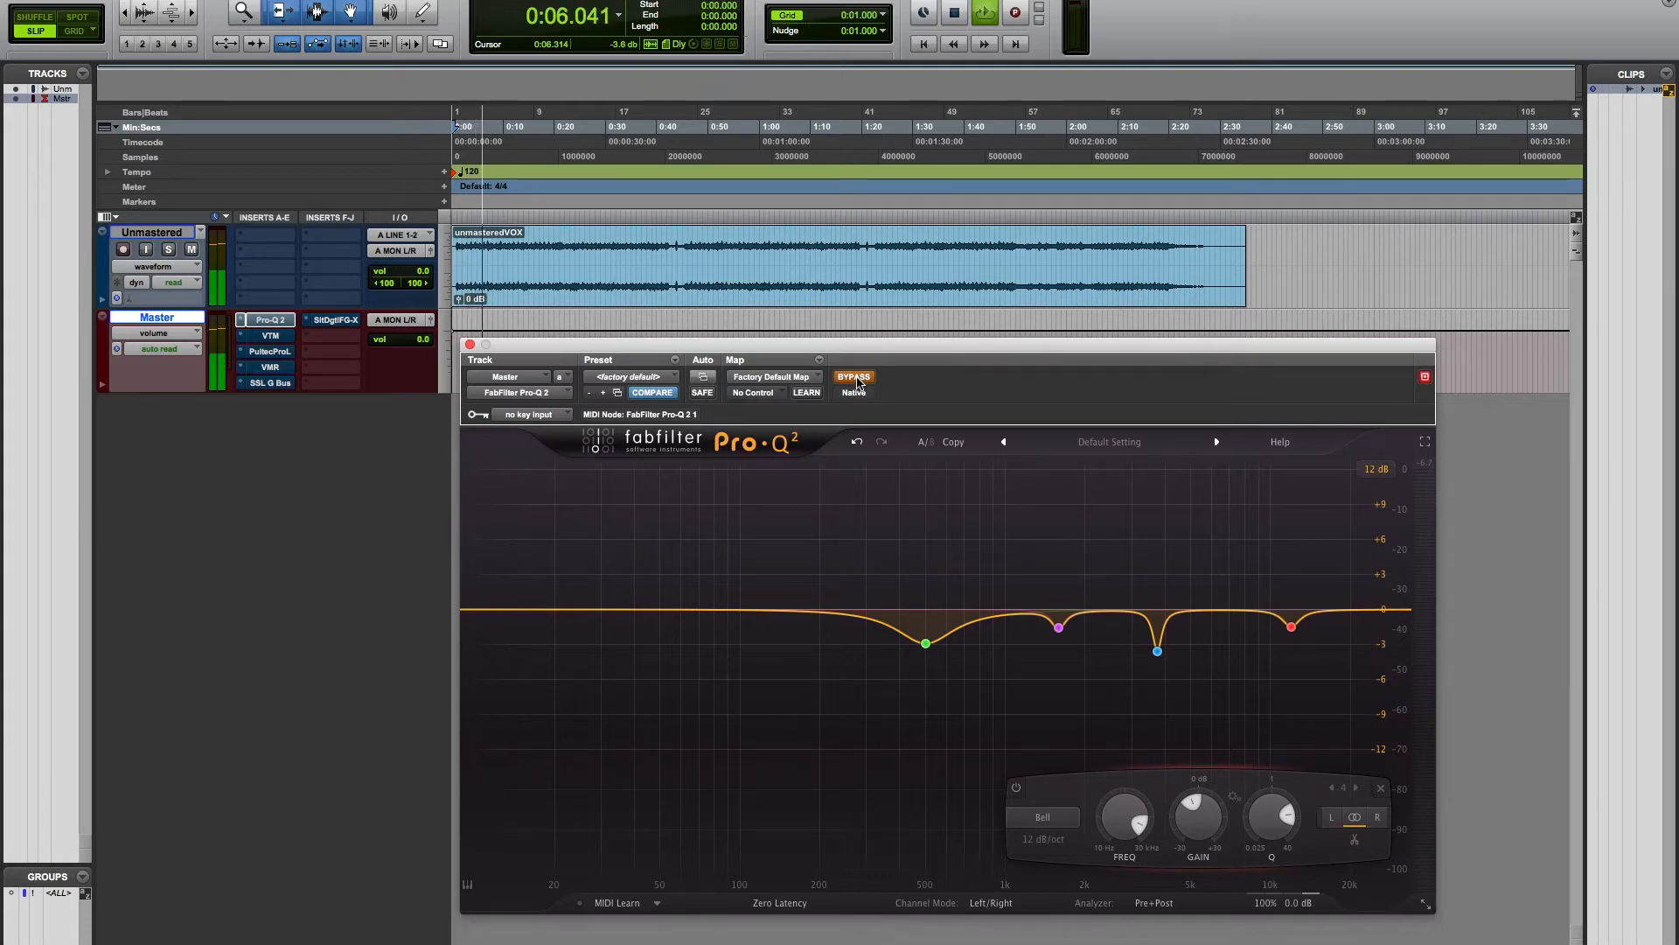
left_click(855, 378)
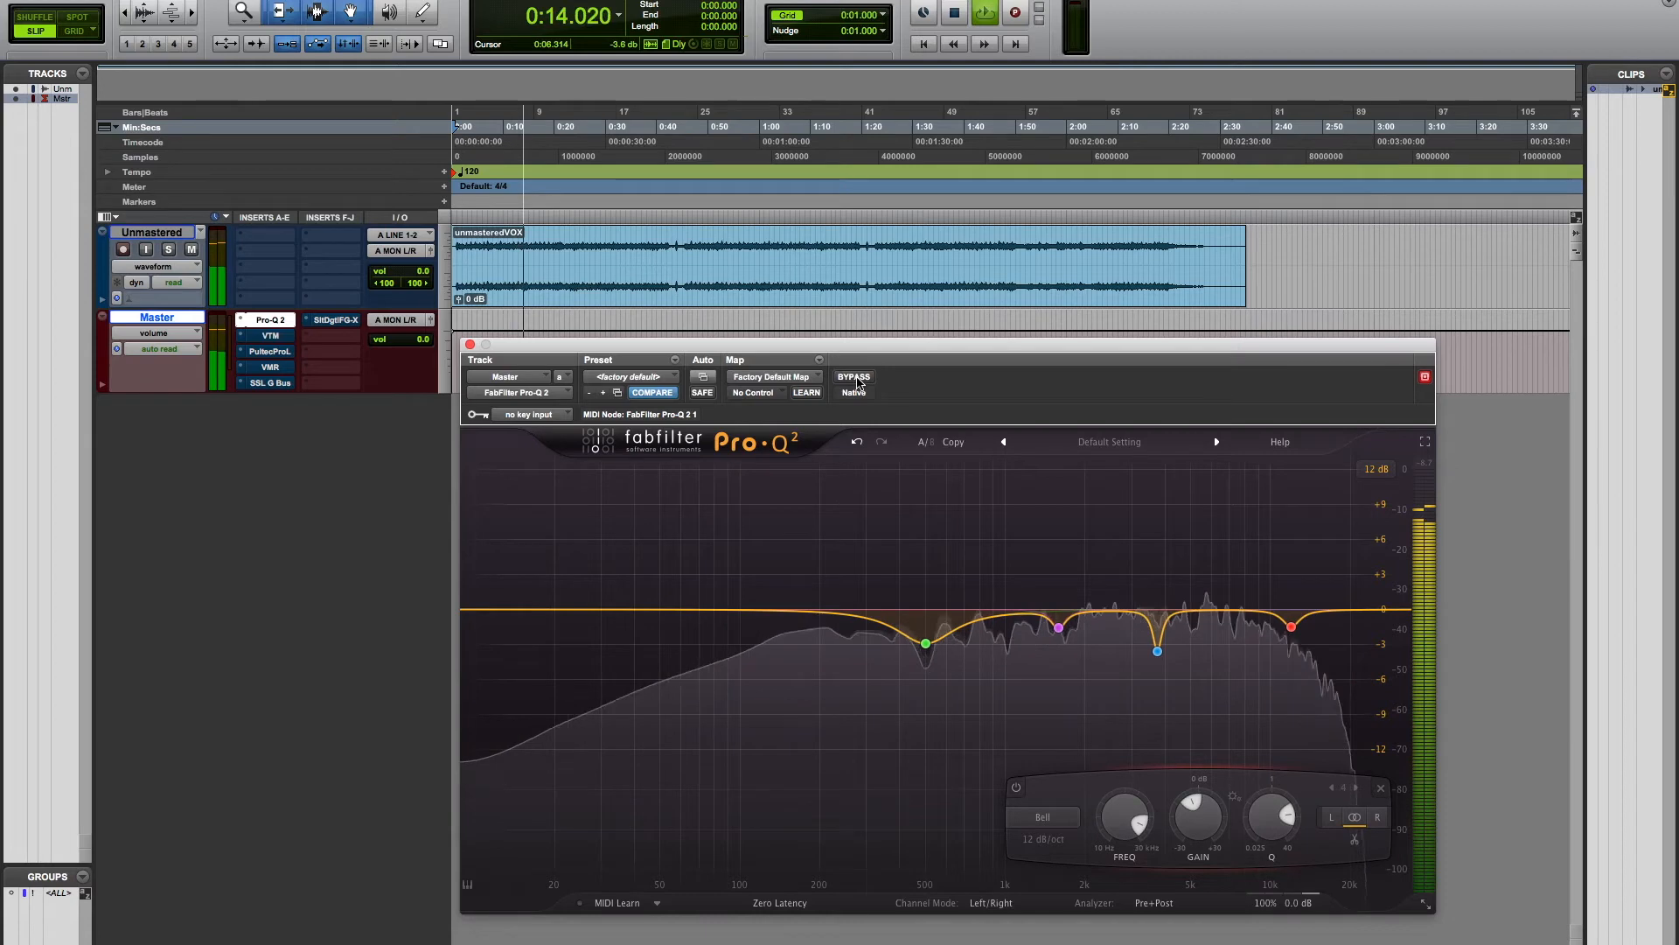
left_click(854, 377)
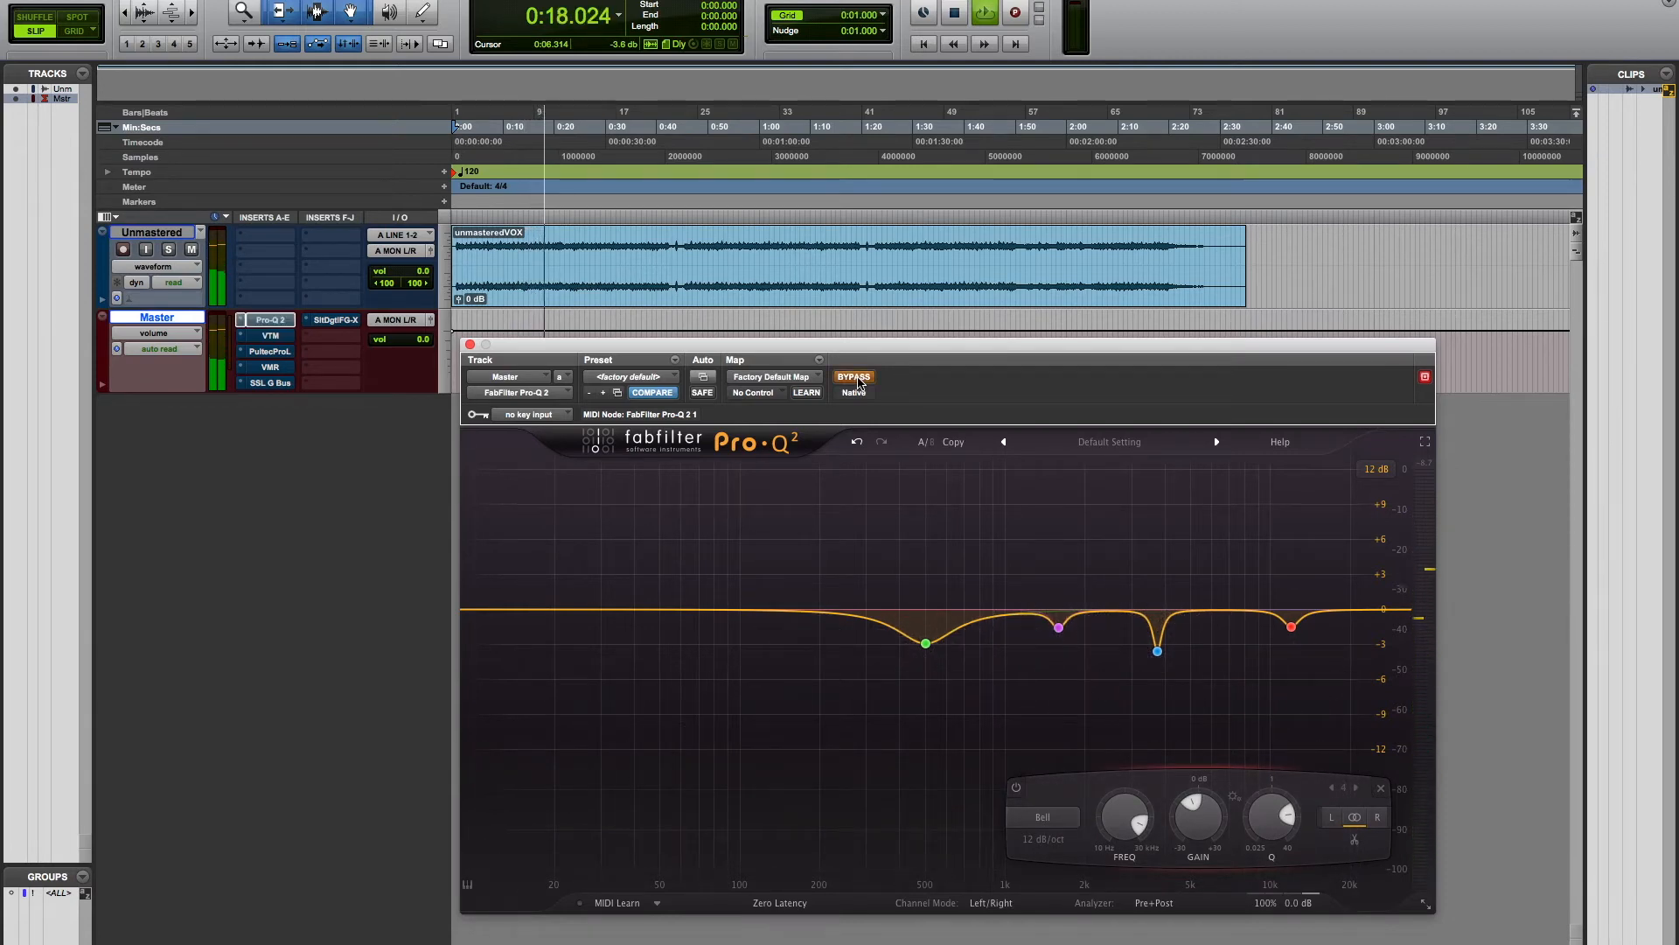
left_click(854, 377)
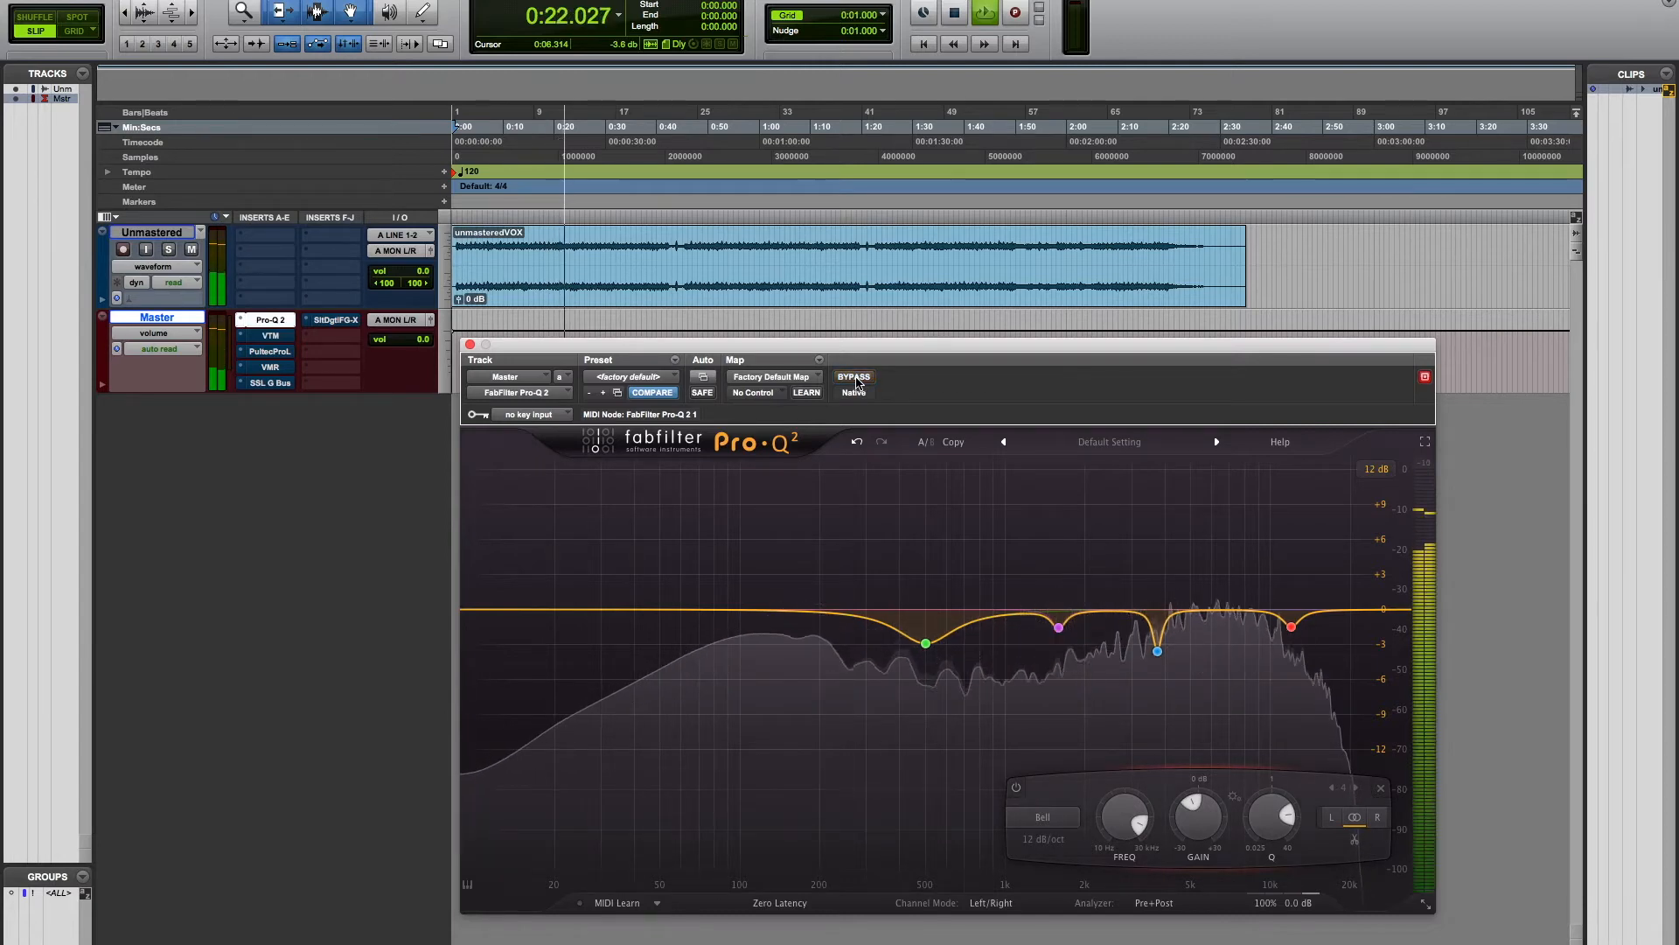
key("space")
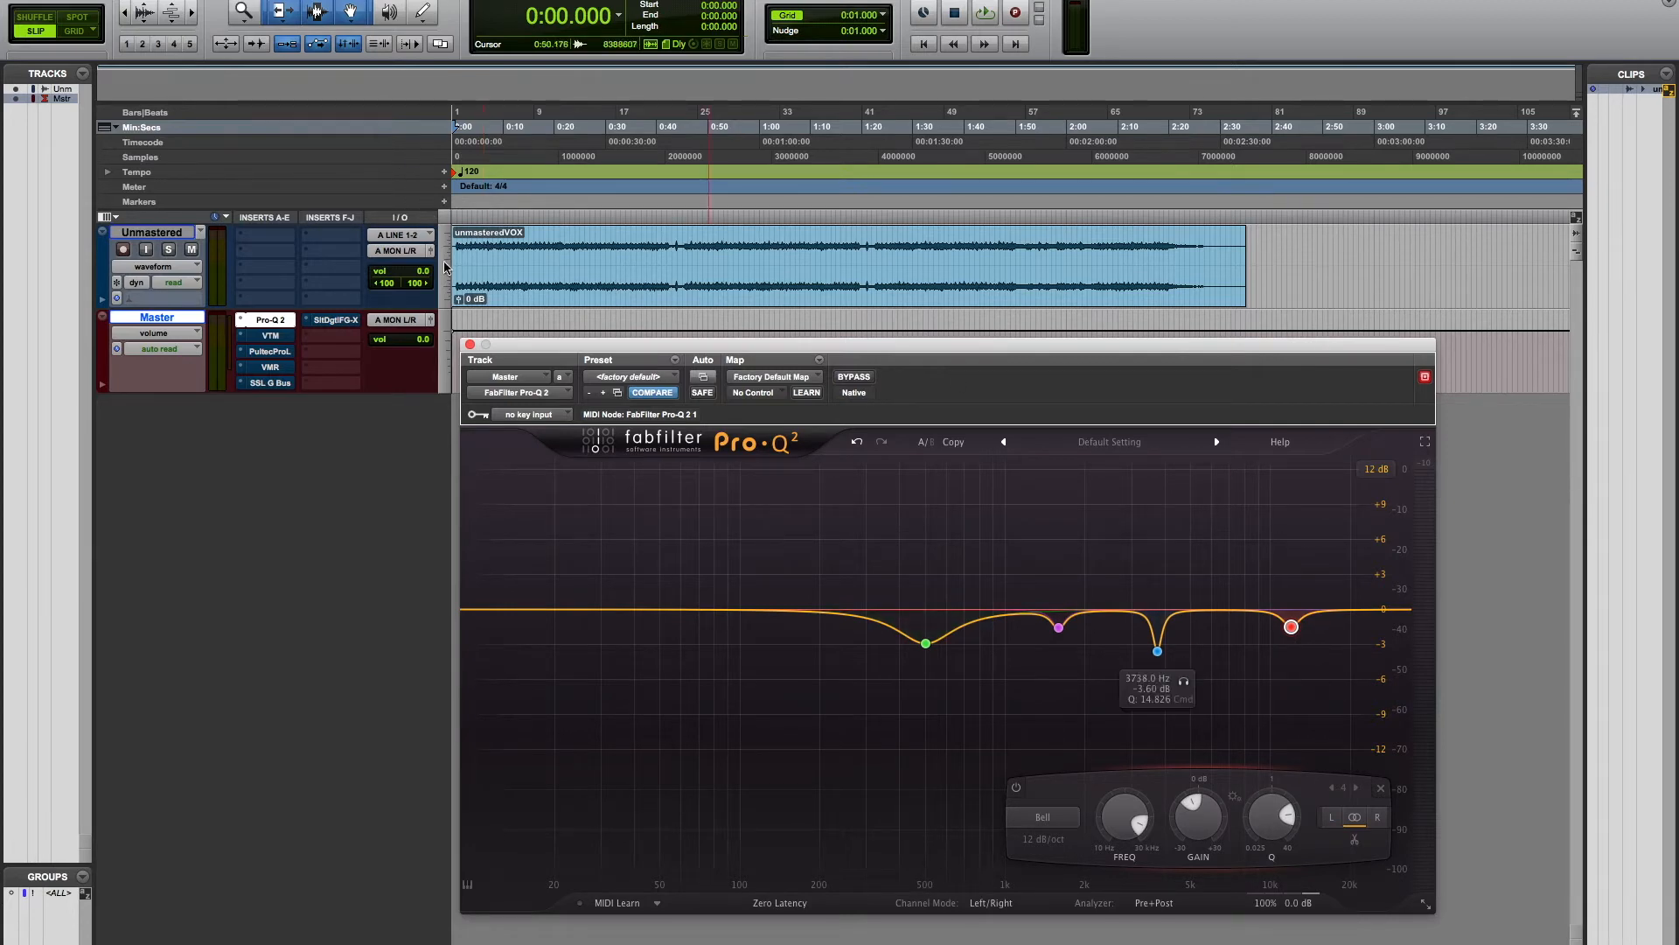
Close Pro-Q 2, view the Master track's VTM insert, and return to Pro-Q 2 to inspect its 11942 Hz band
left_click(470, 343)
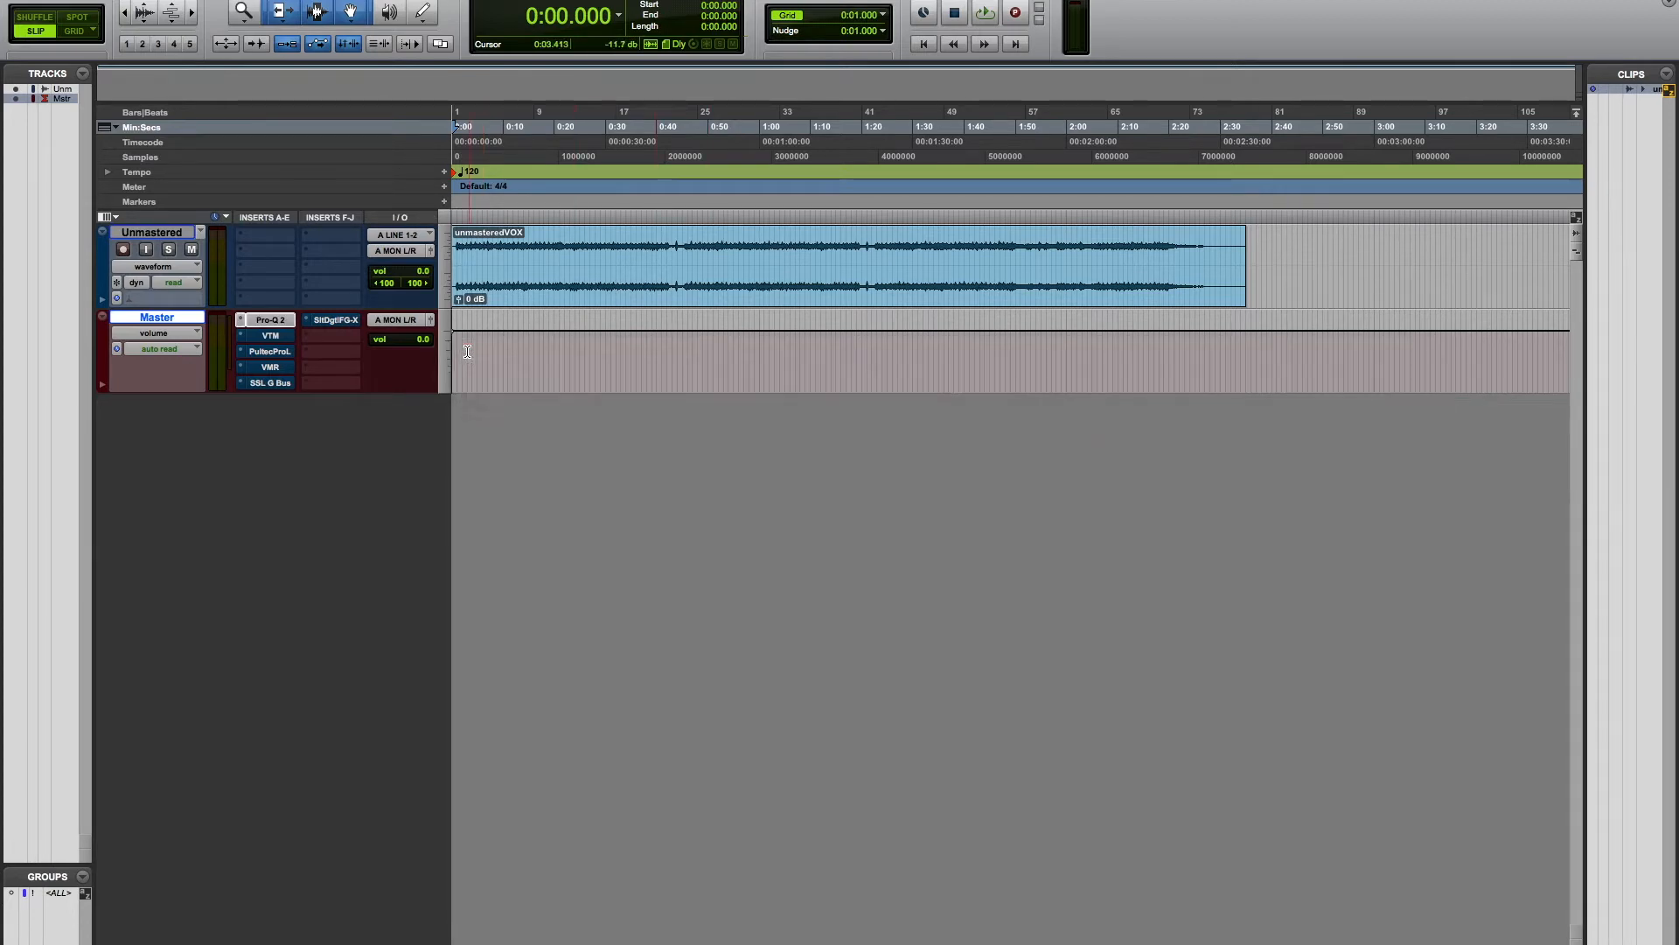
left_click(281, 337)
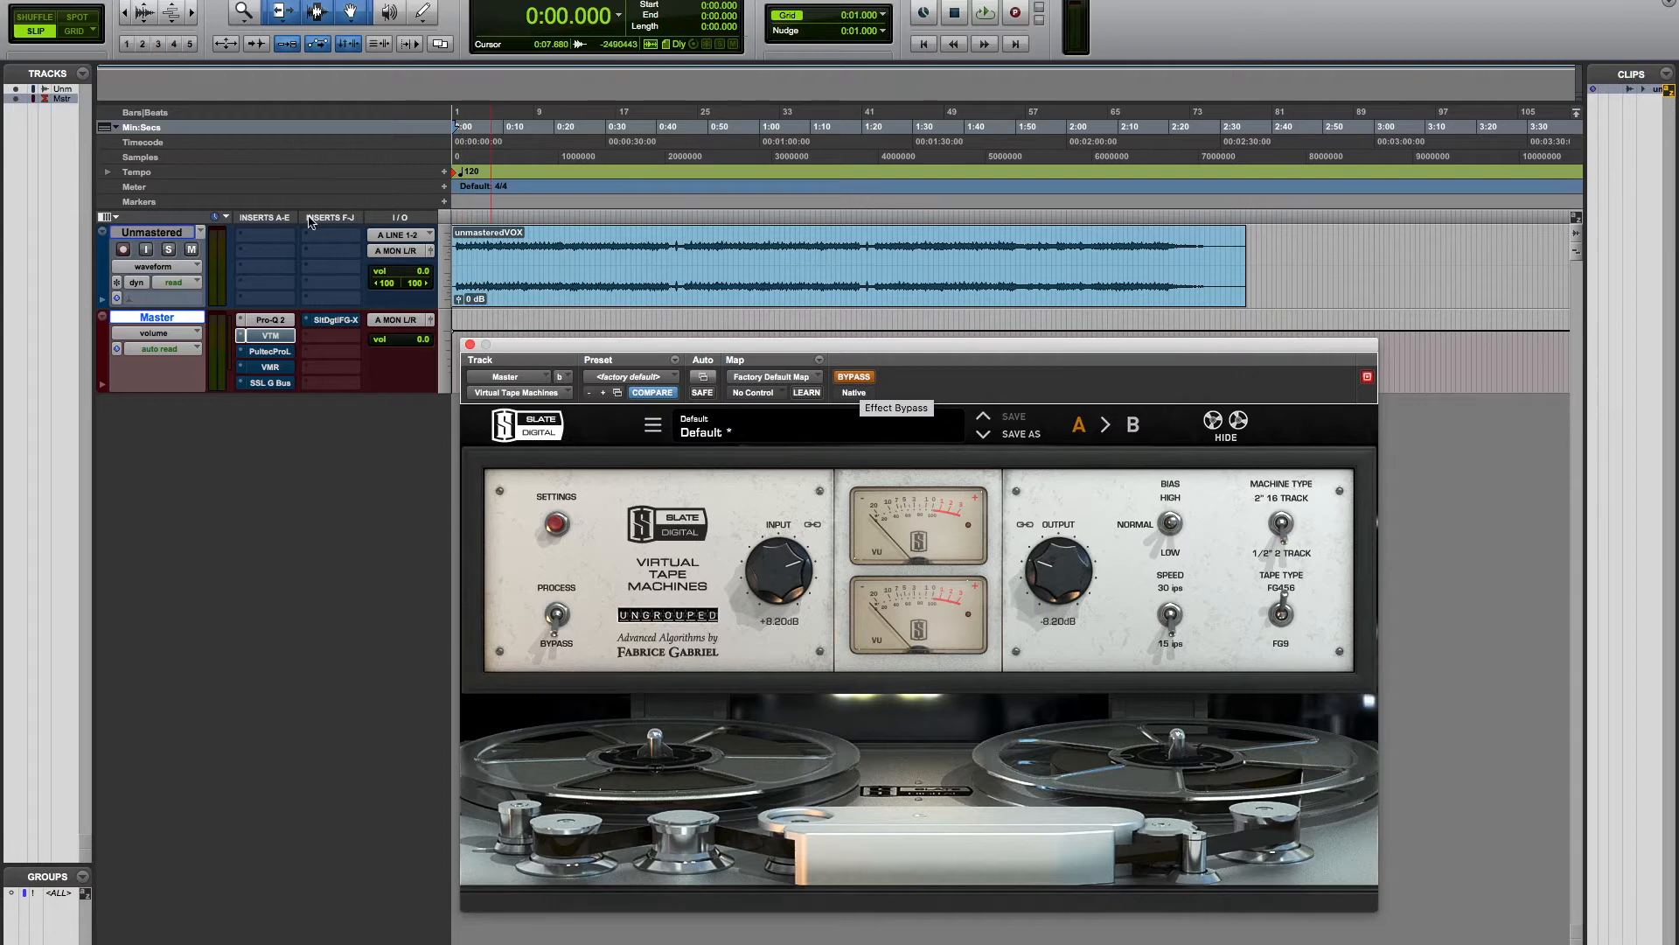
left_click(271, 322)
mouse_move(1291, 625)
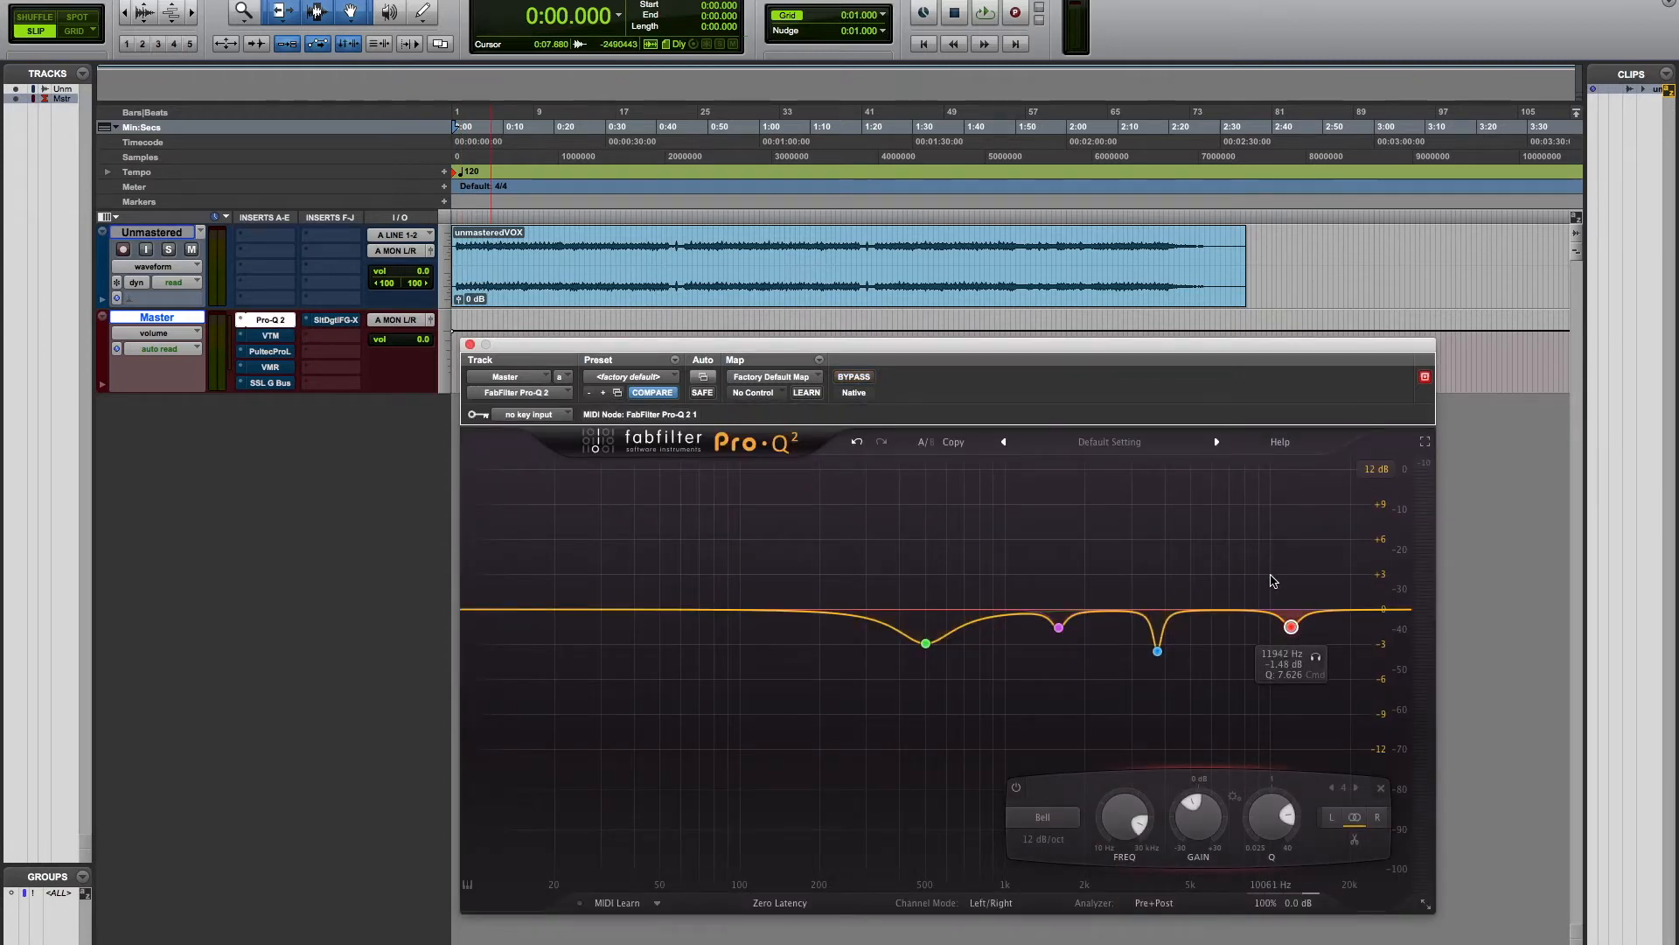
Lower the Q of Pro-Q 2's 11942 Hz band to 6.777 and close the plugin
scroll(1274, 580, "down", 1)
scroll(1274, 581, "down", 1)
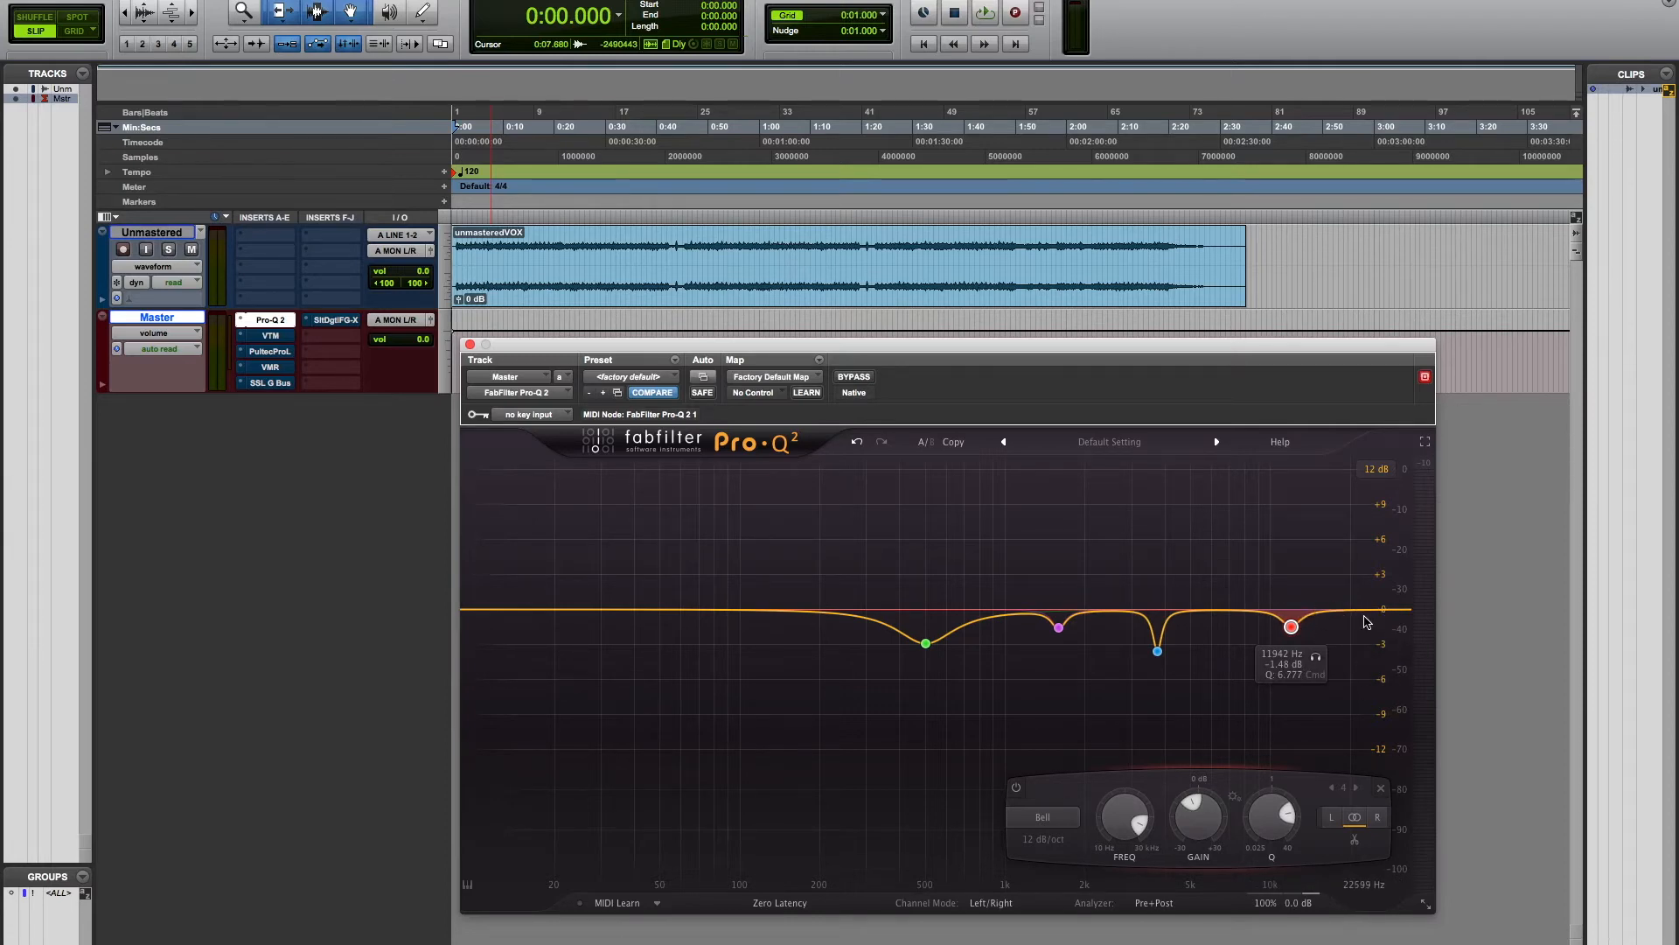
left_click(470, 345)
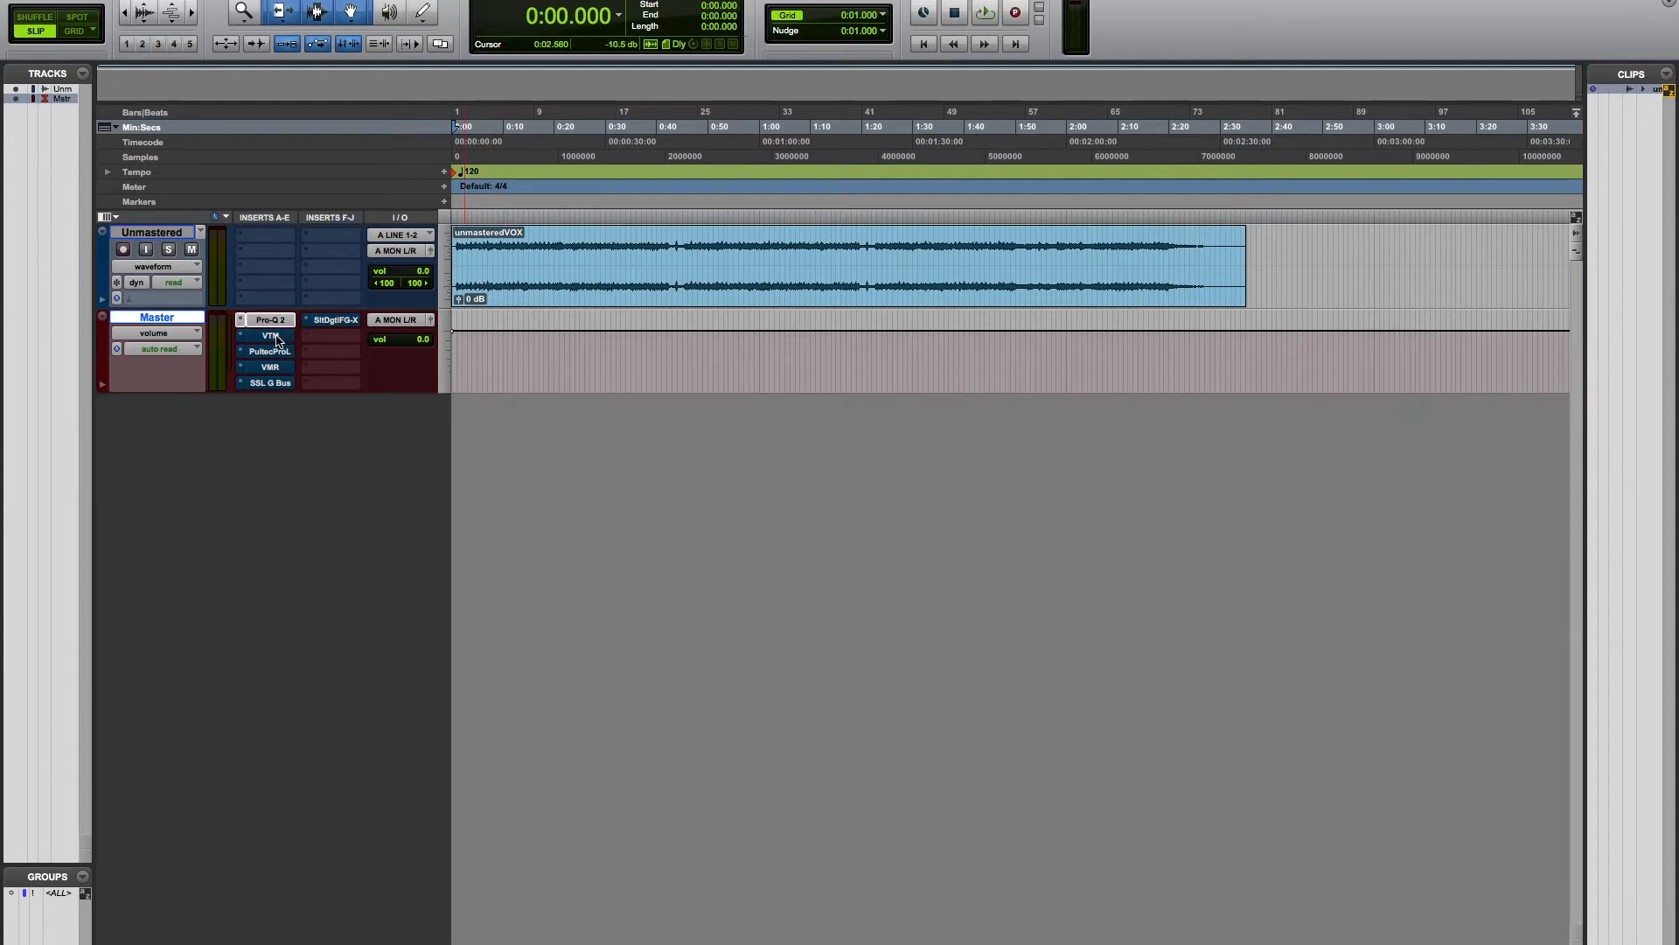
Open the Master track's VTM insert, compare it bypassed and active during playback, leave it active, stop playback and close it
left_click(275, 337)
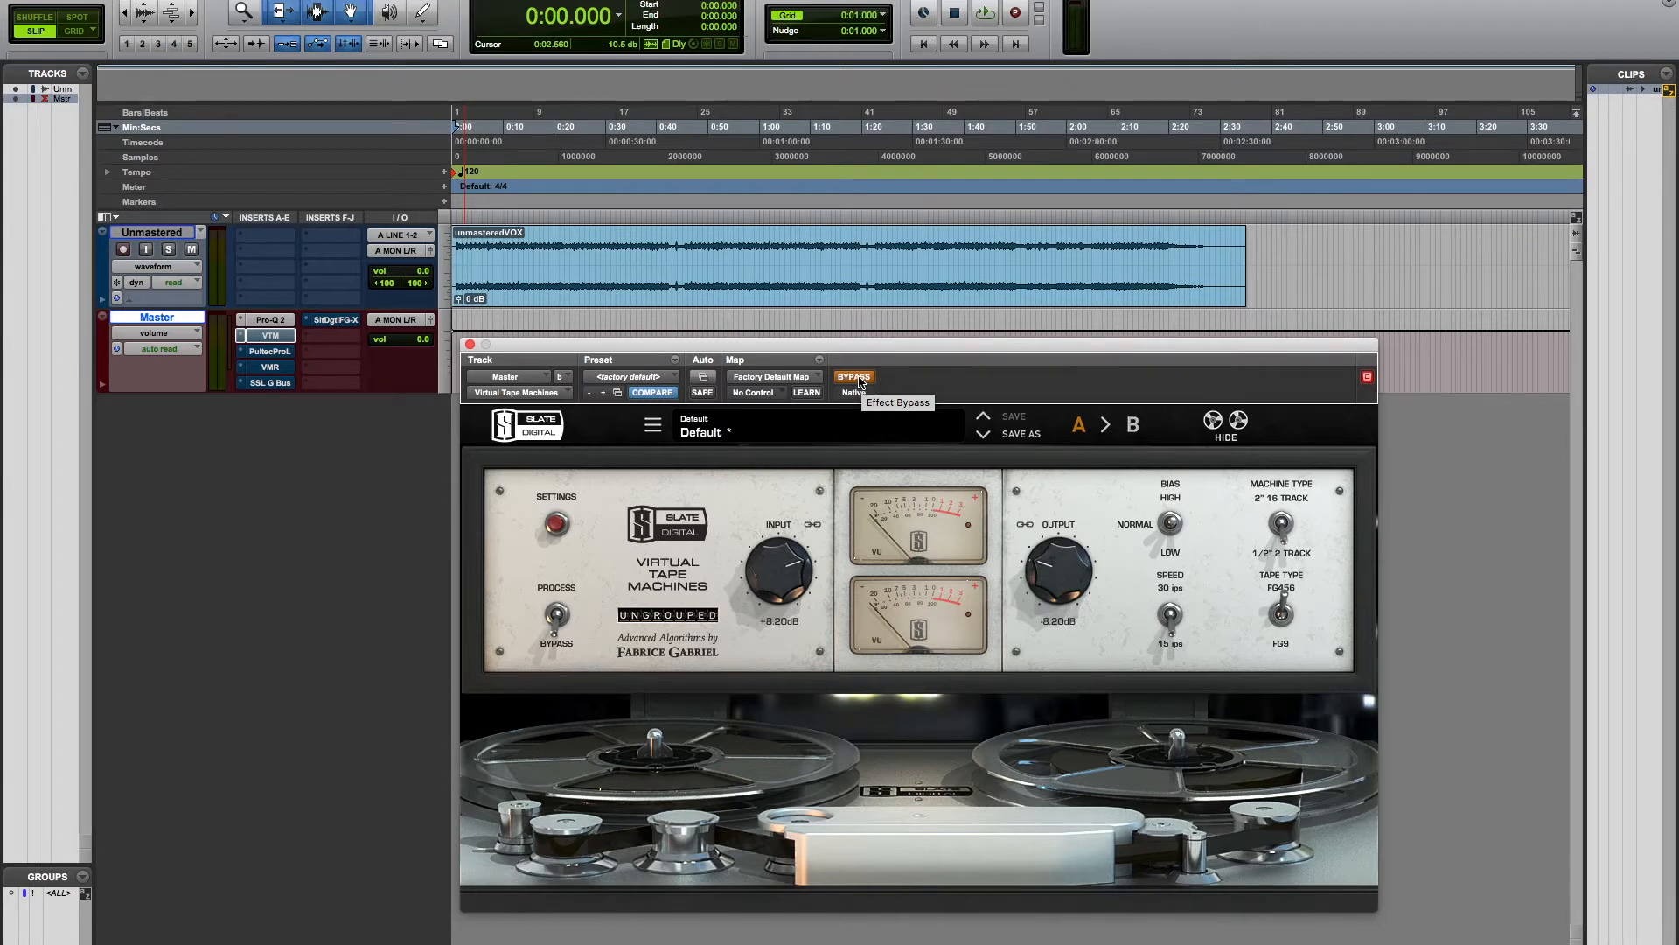
key("space")
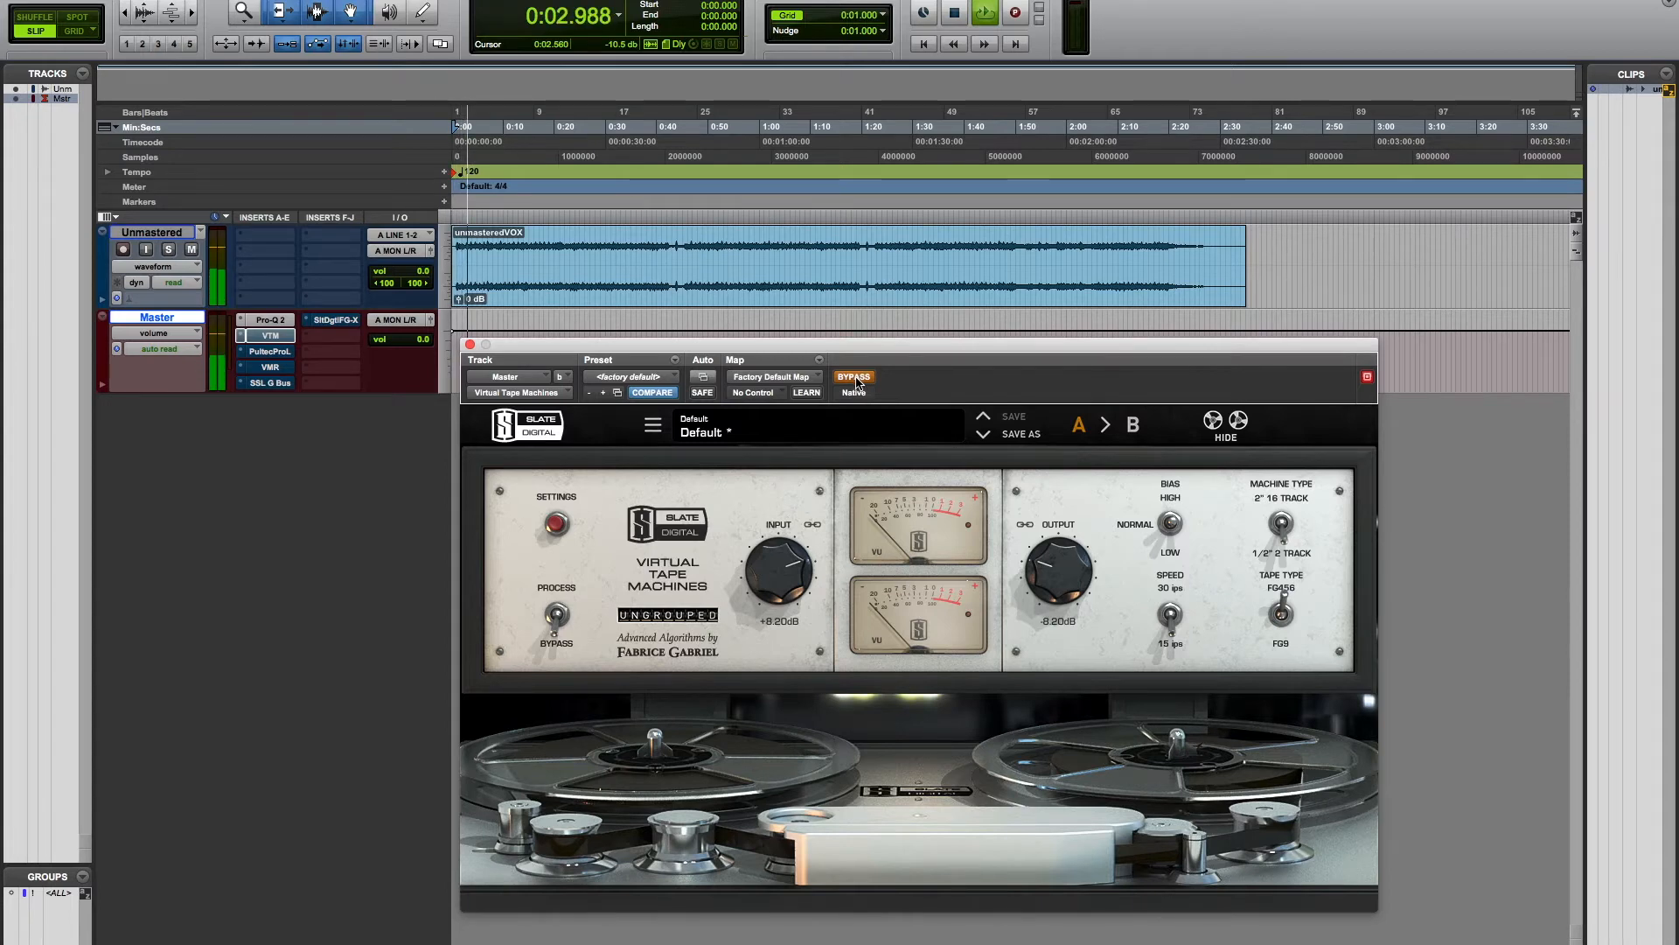
left_click(854, 378)
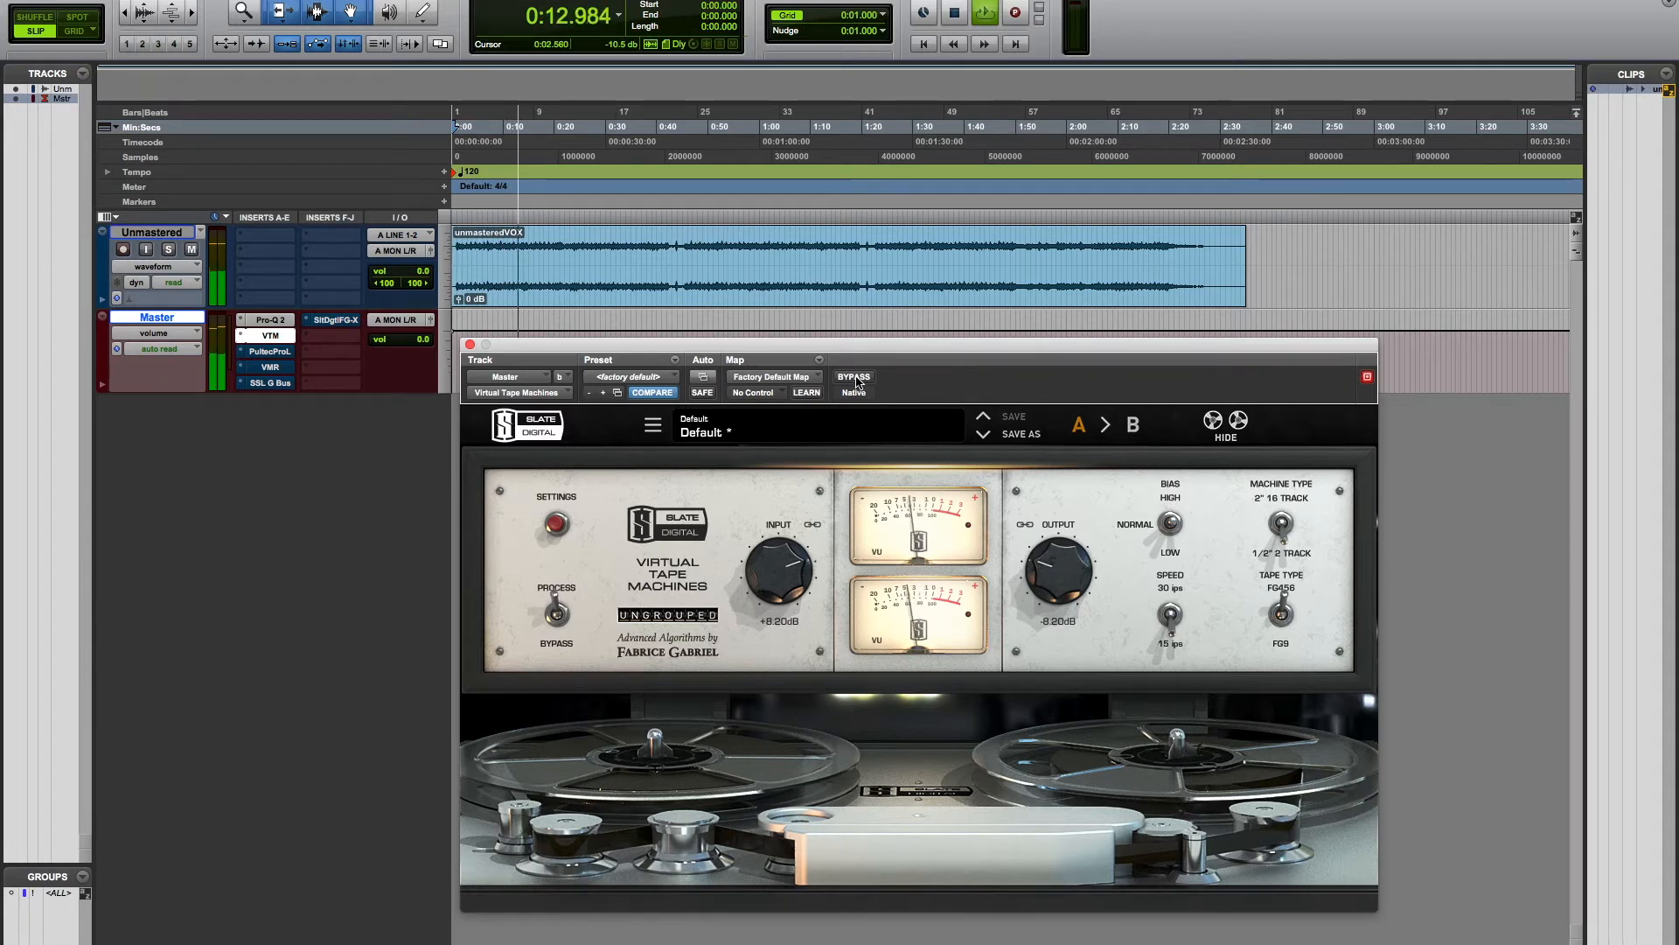
left_click(855, 377)
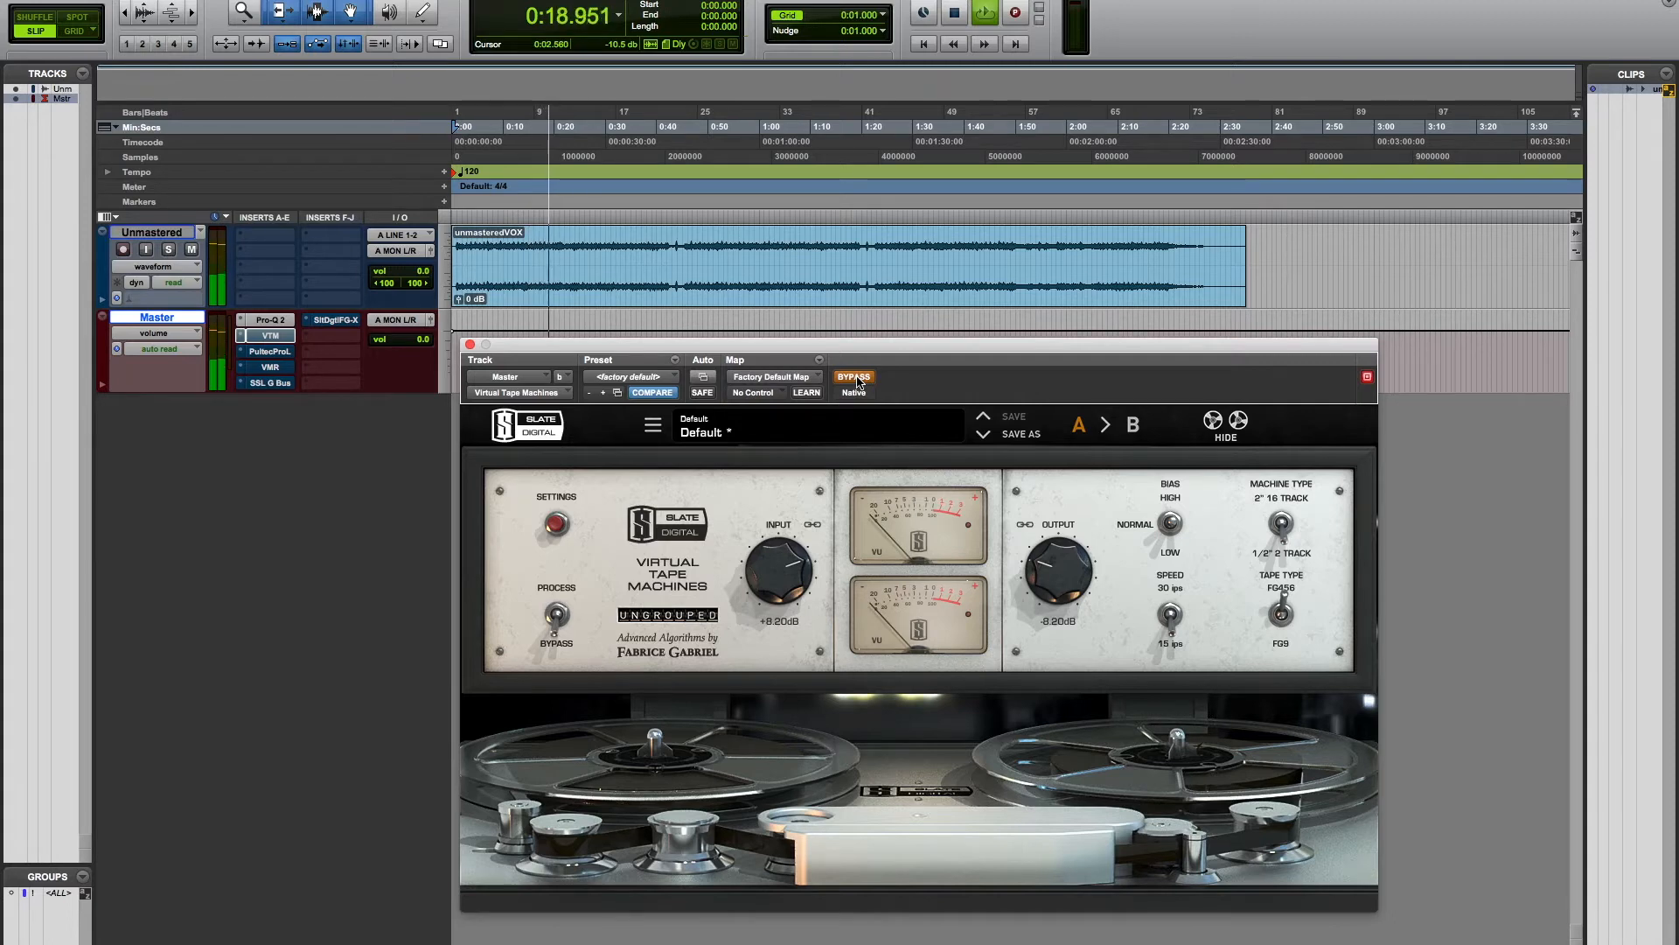
left_click(854, 377)
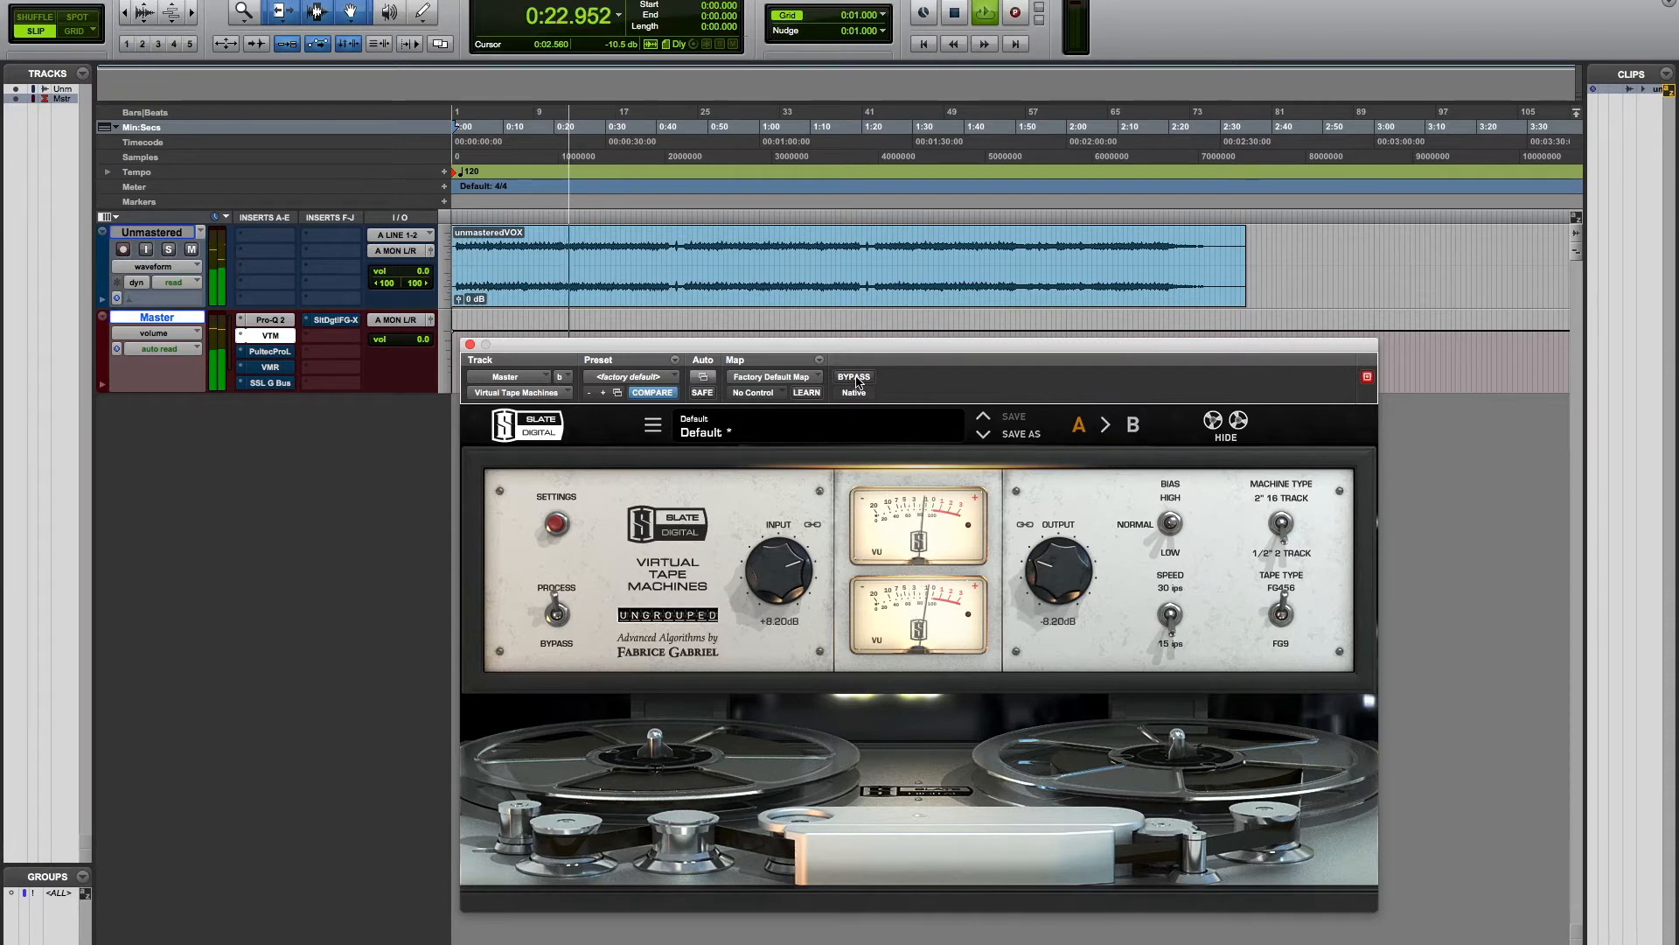
key("space")
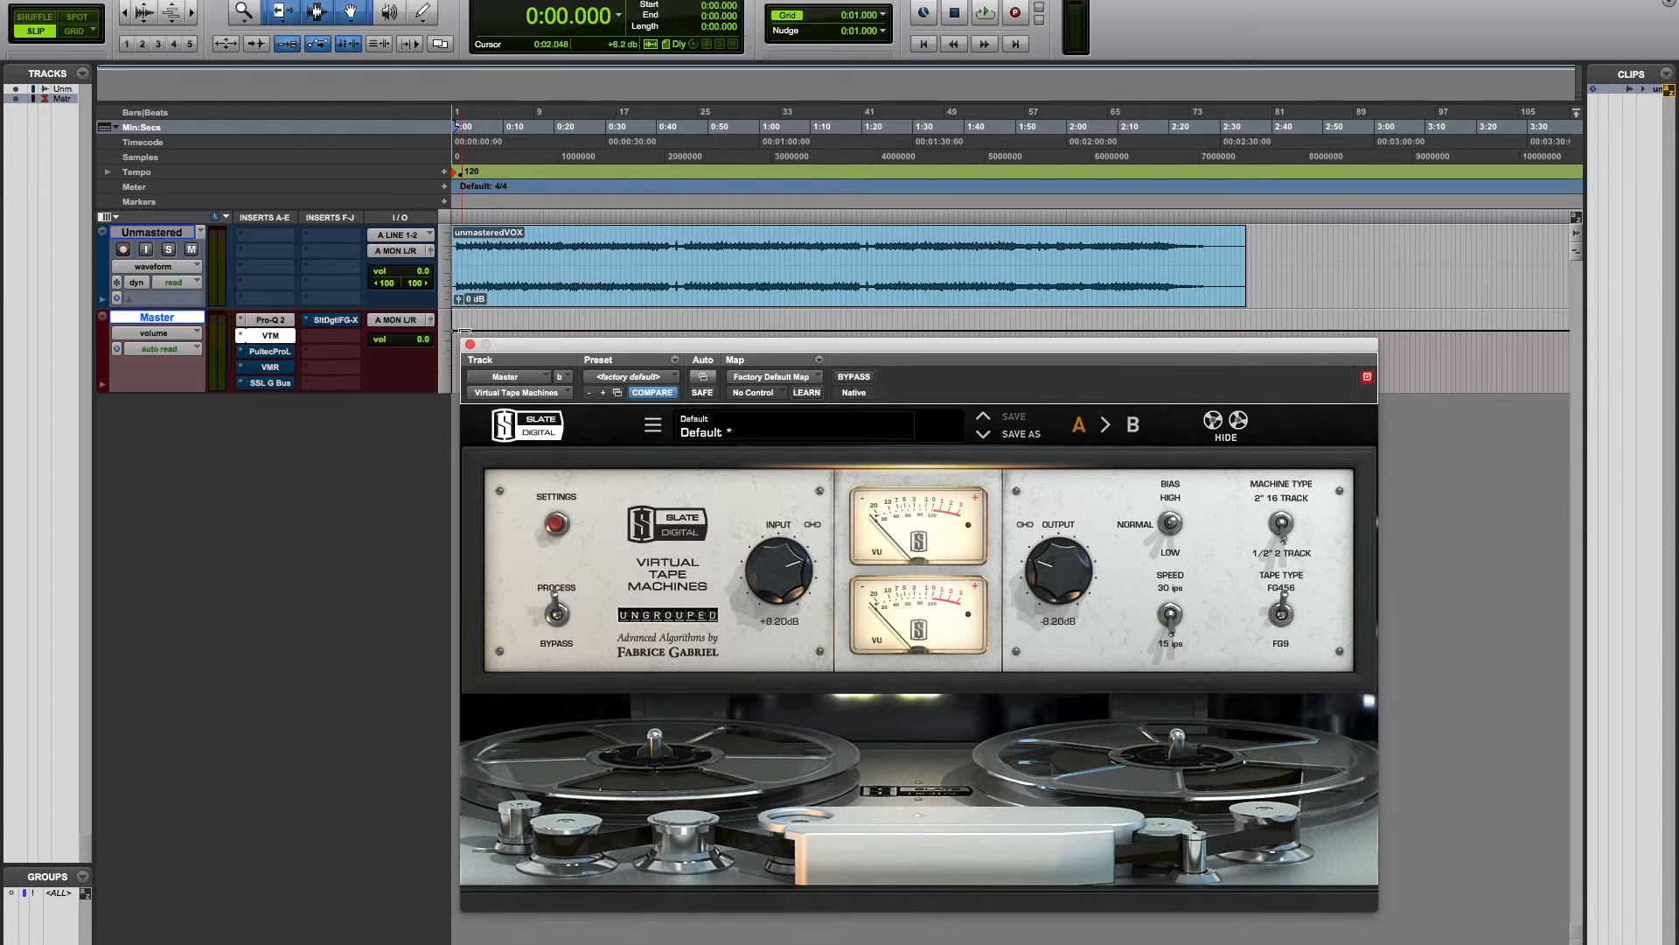
left_click(469, 343)
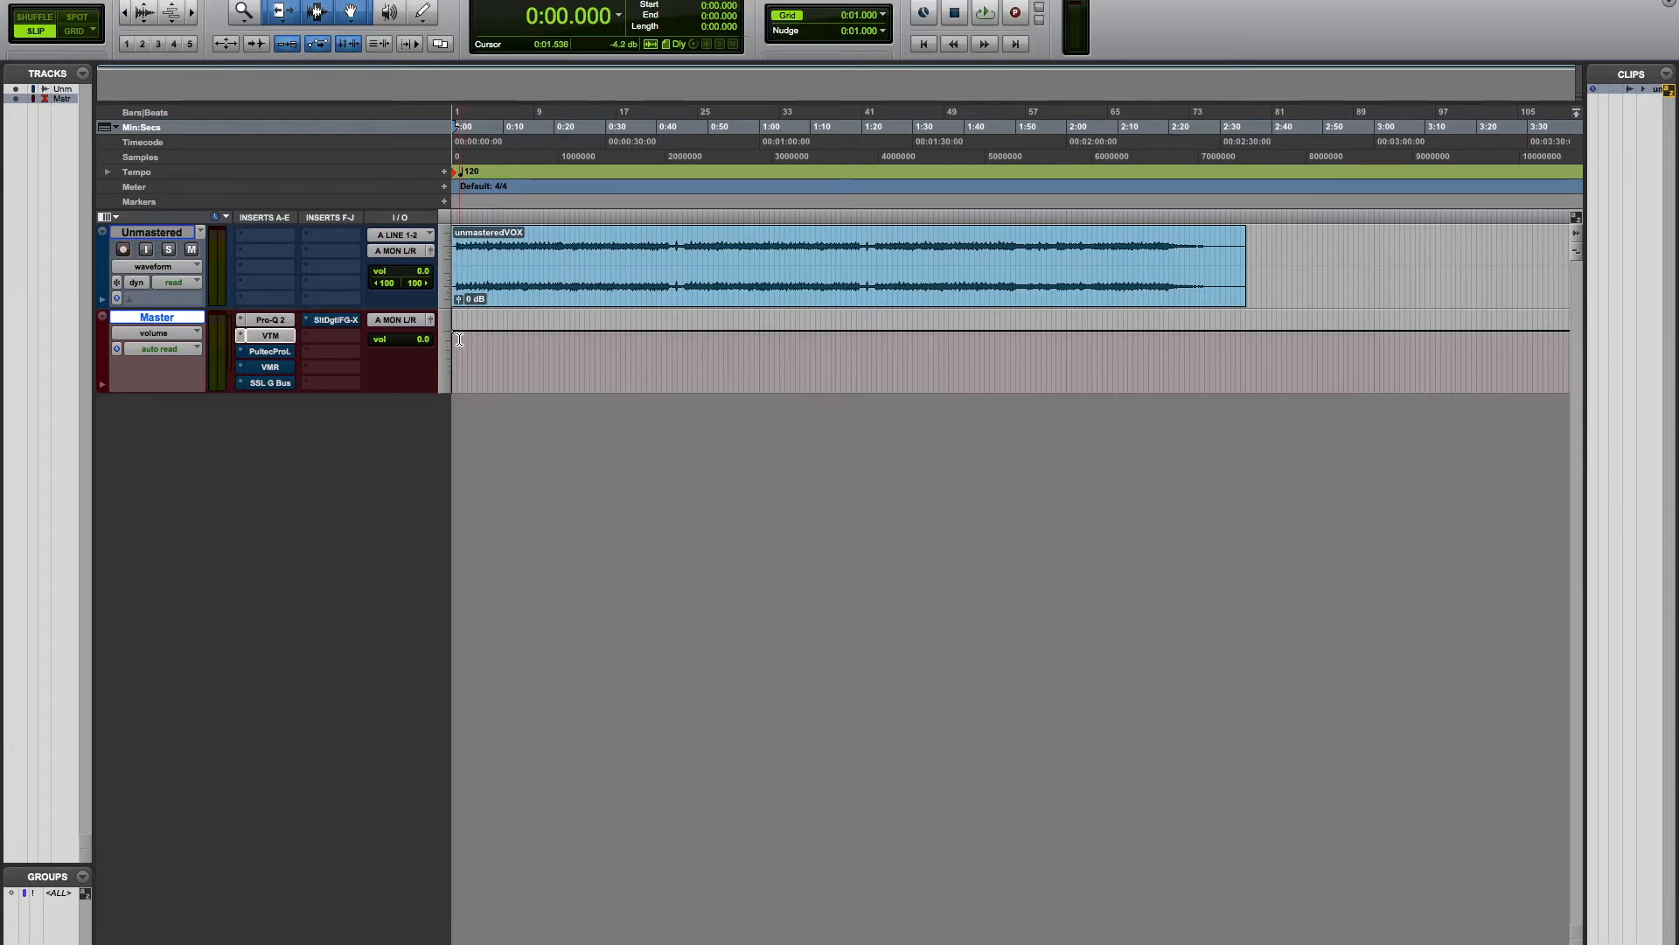
Open the Master track's Pultec-Pro insert, toggle its bypass during playback to compare, leave it active, stop playback and close it
left_click(289, 356)
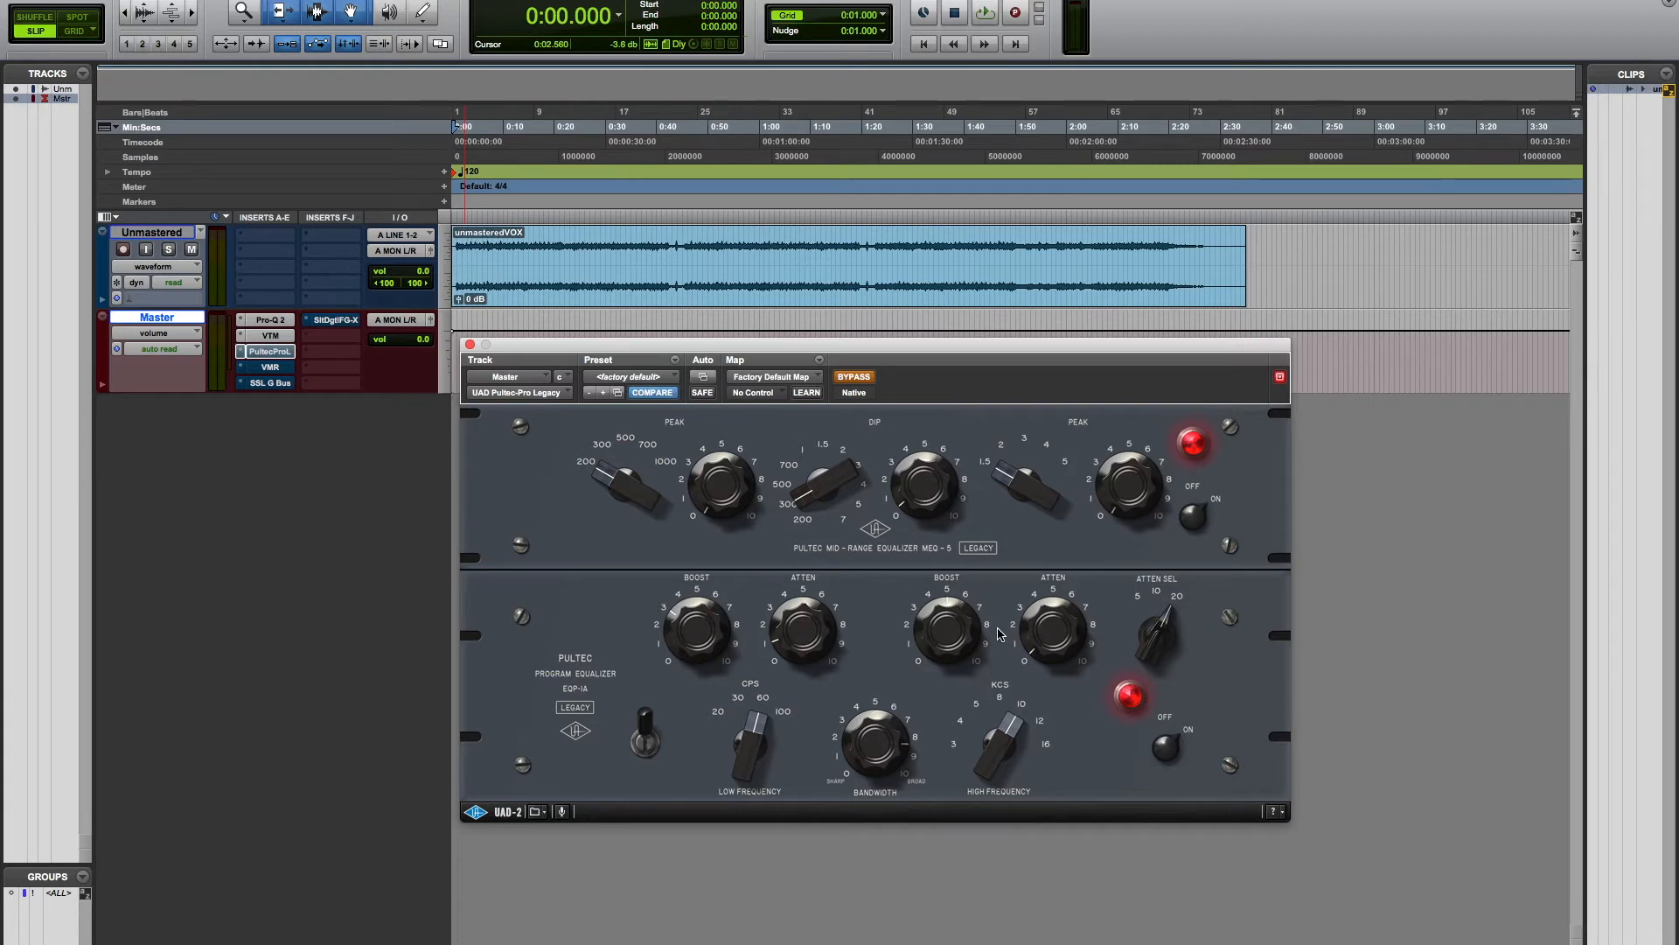
key("space")
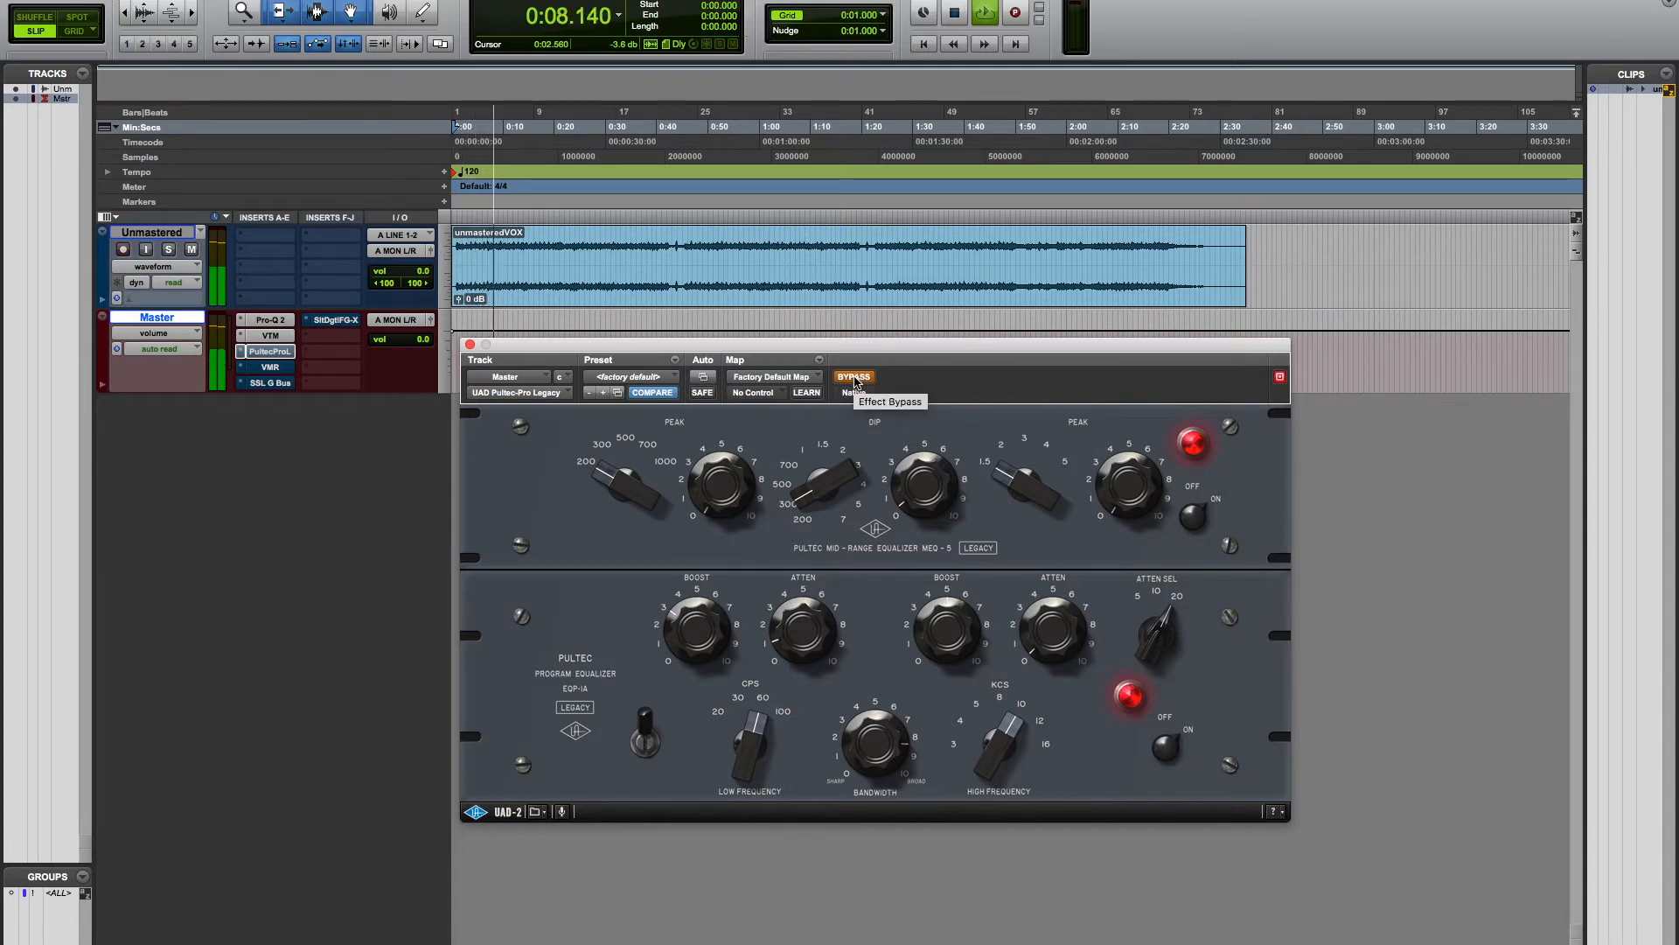
left_click(854, 377)
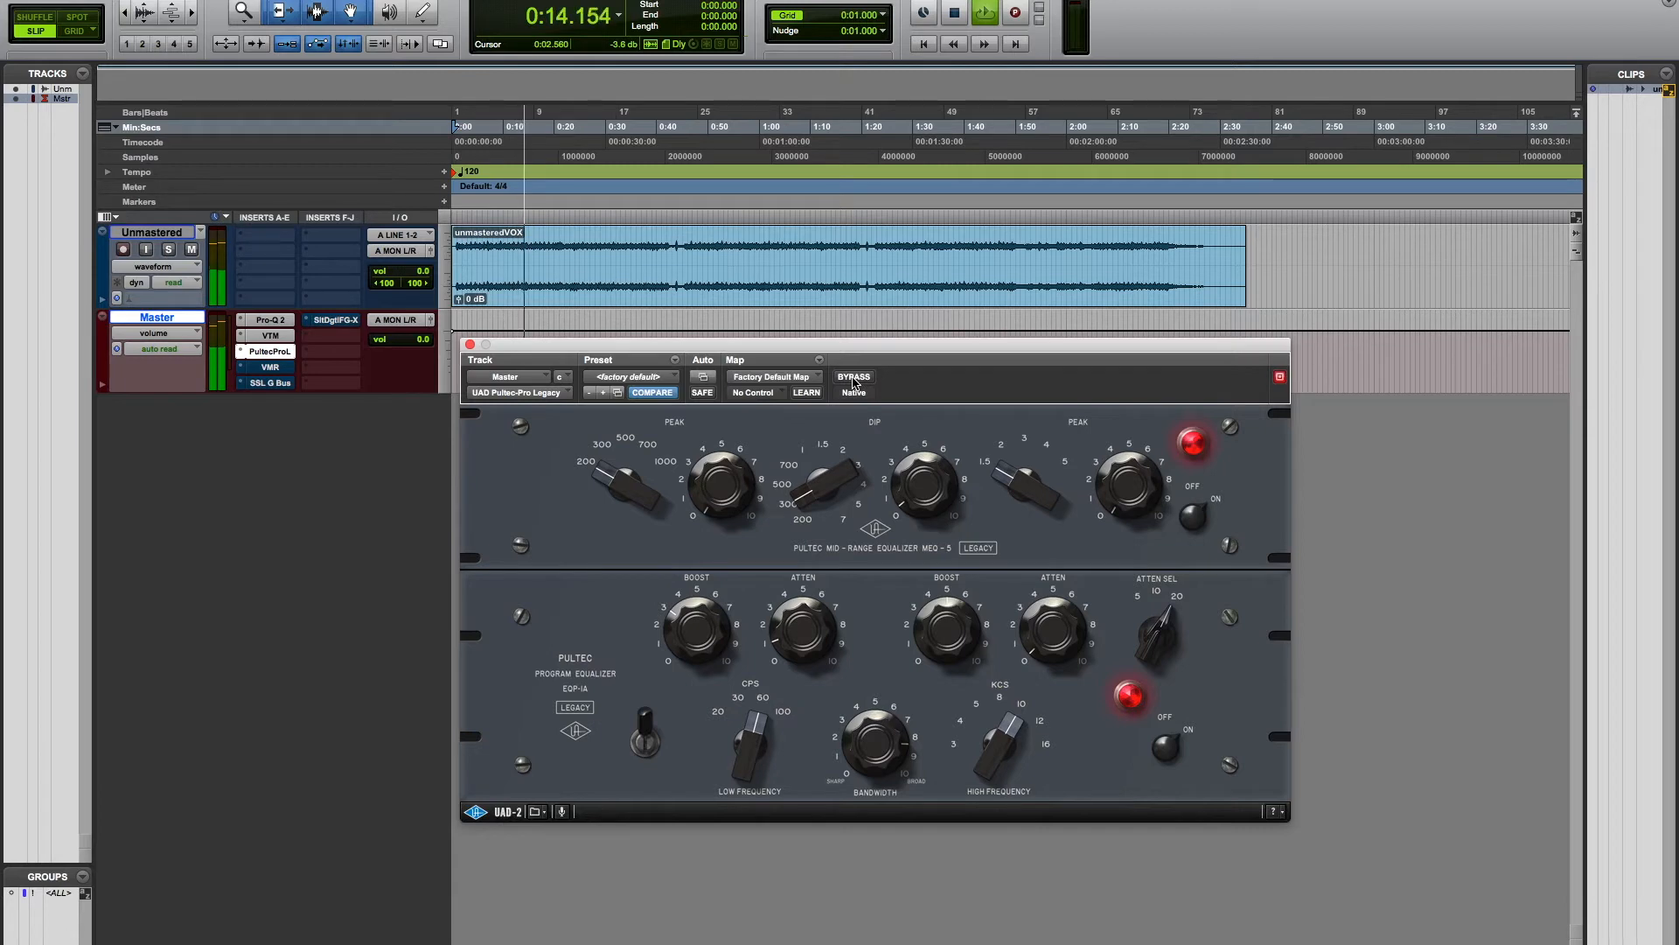
left_click(852, 379)
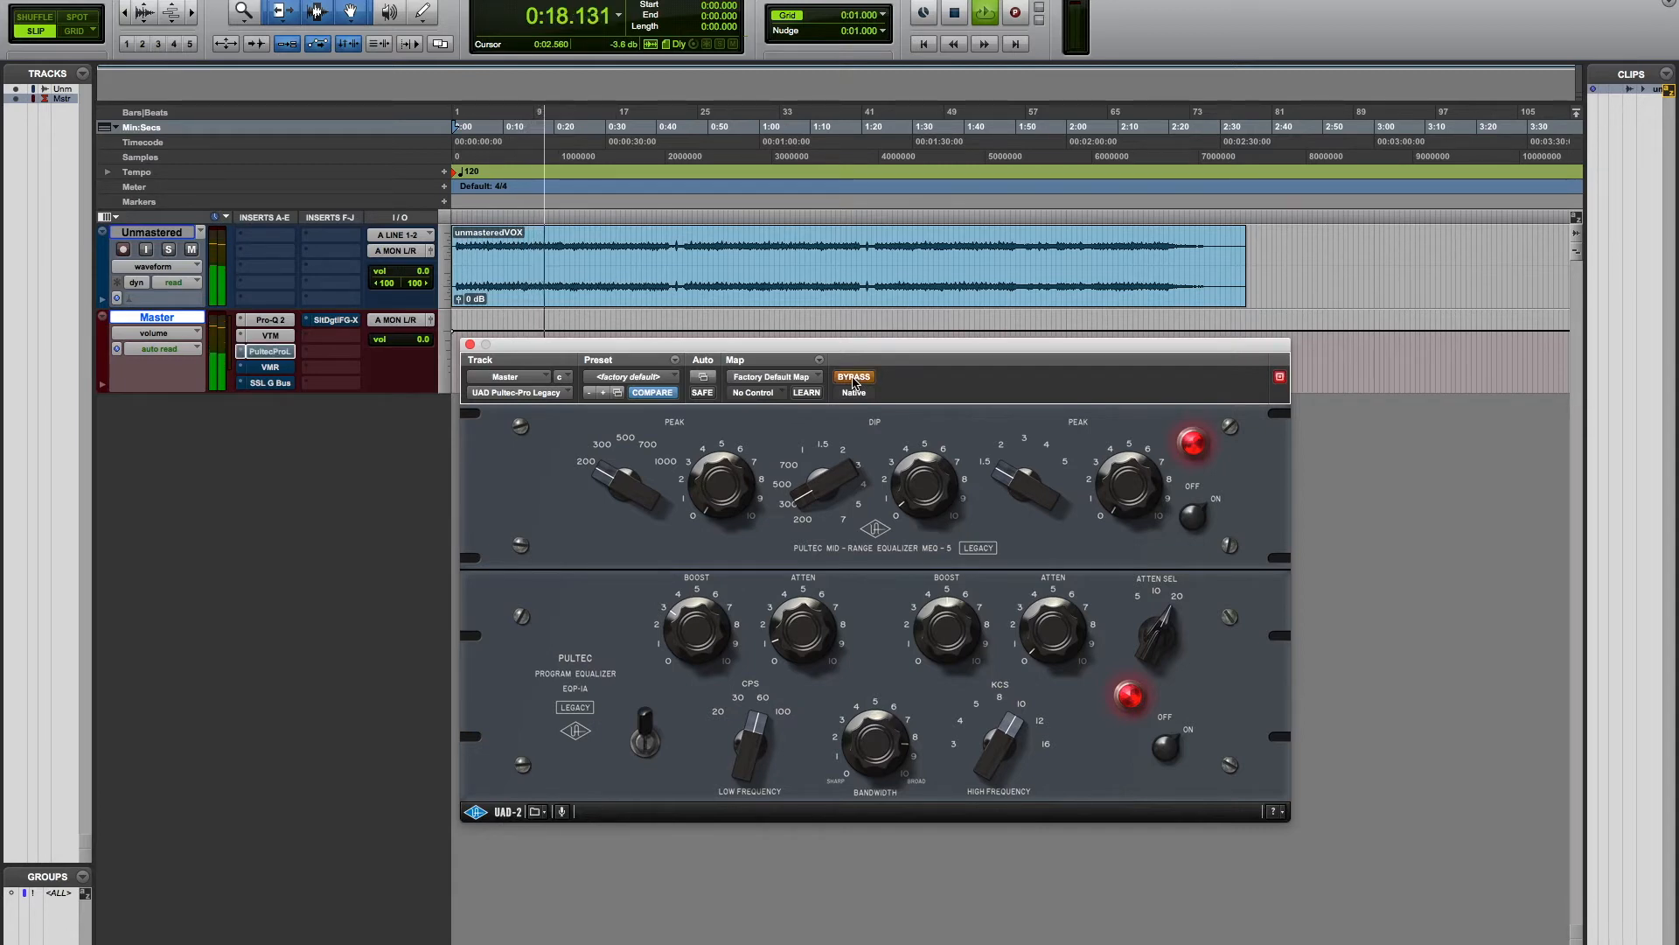
left_click(853, 378)
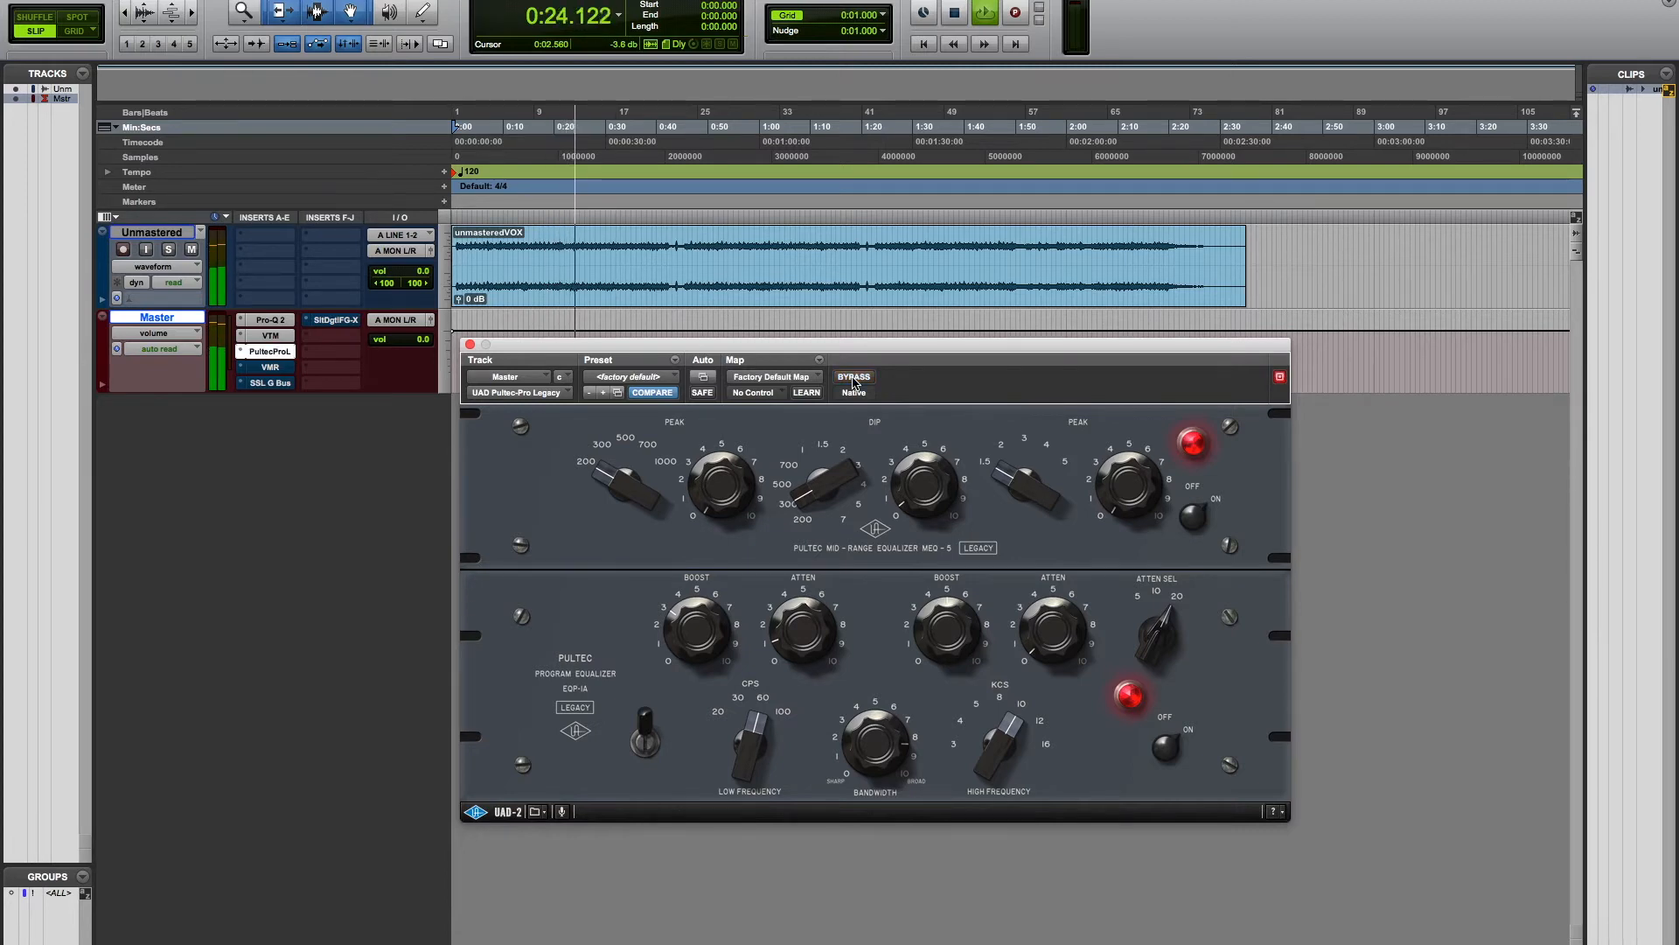
left_click(853, 379)
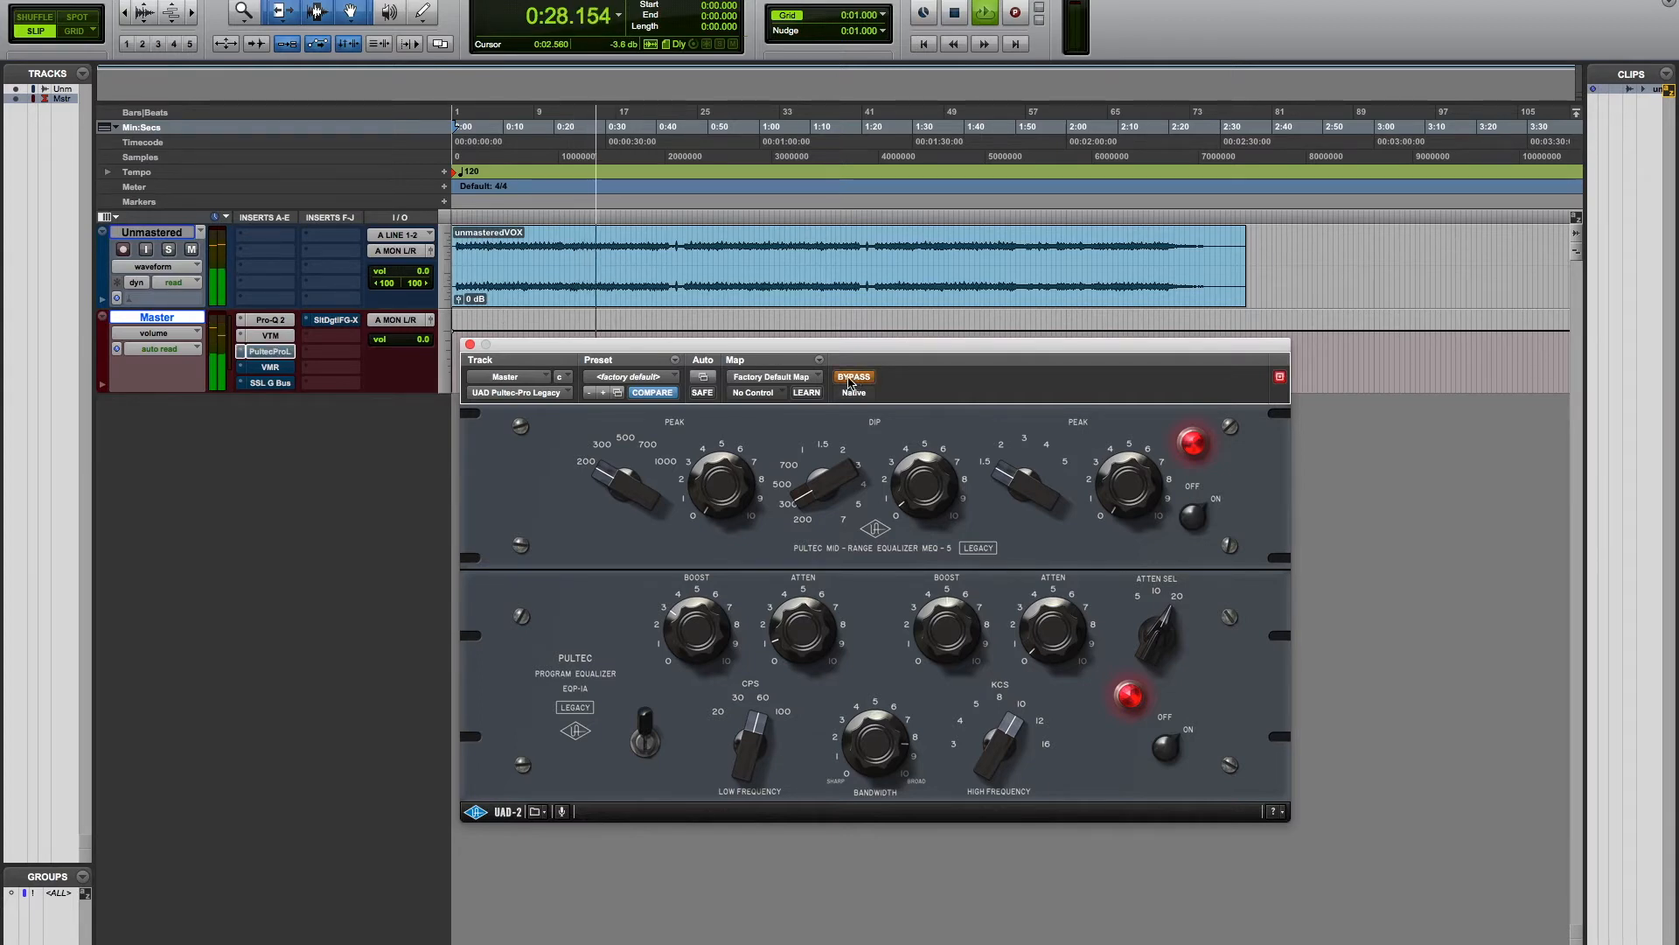
left_click(853, 378)
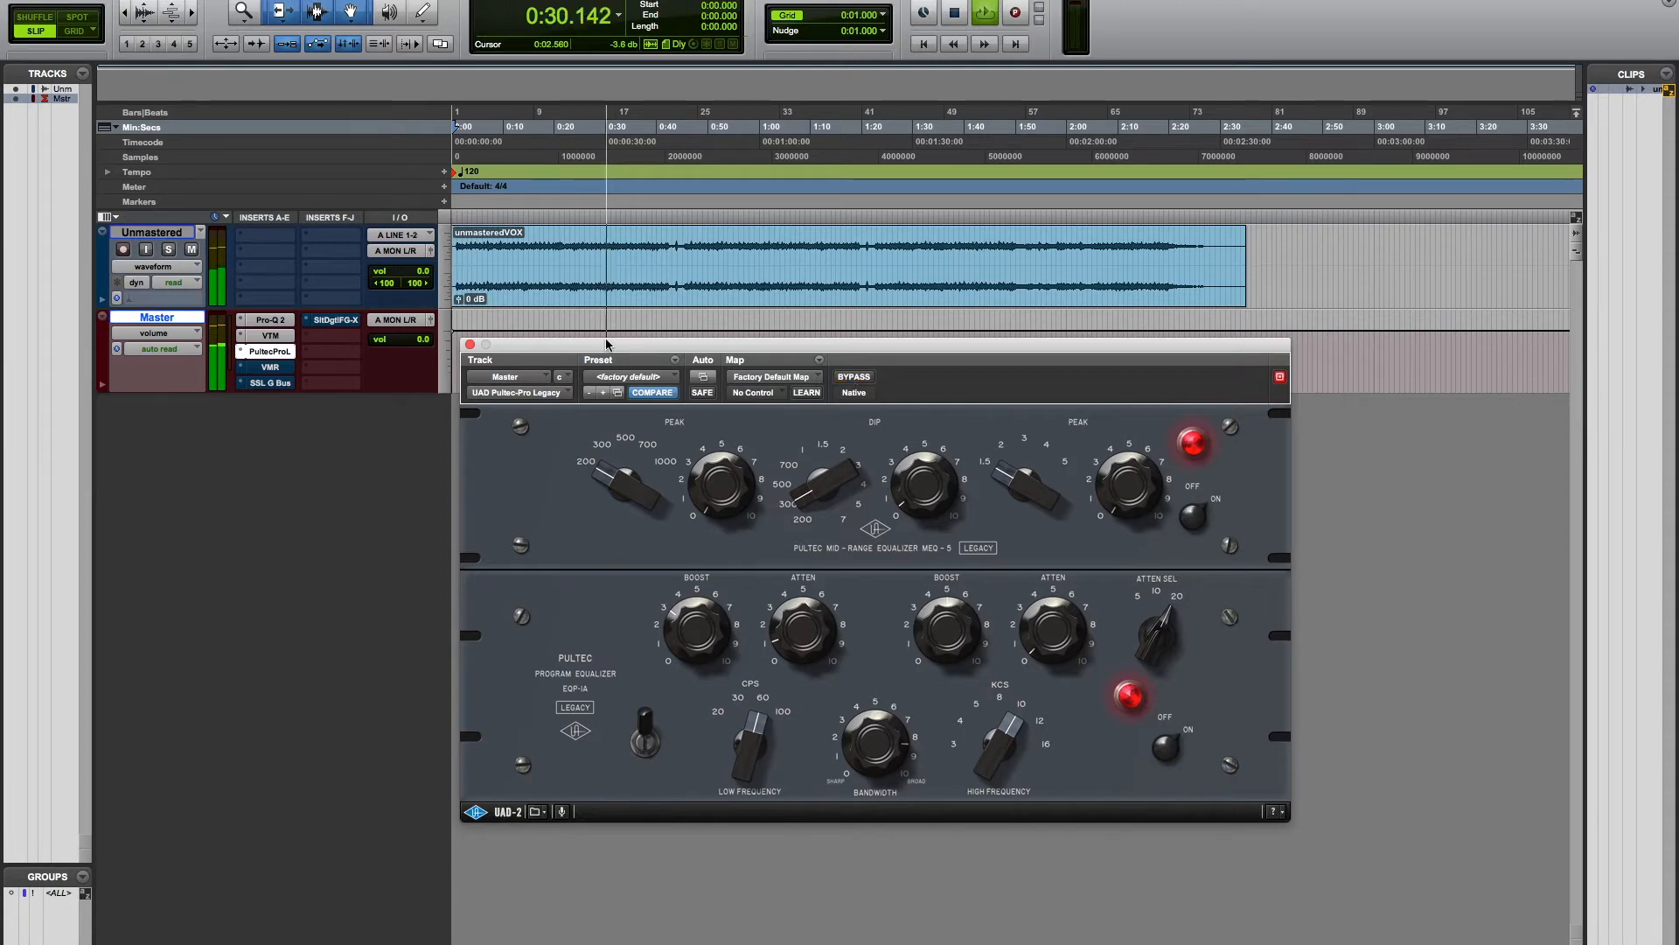
key("space")
left_click(473, 347)
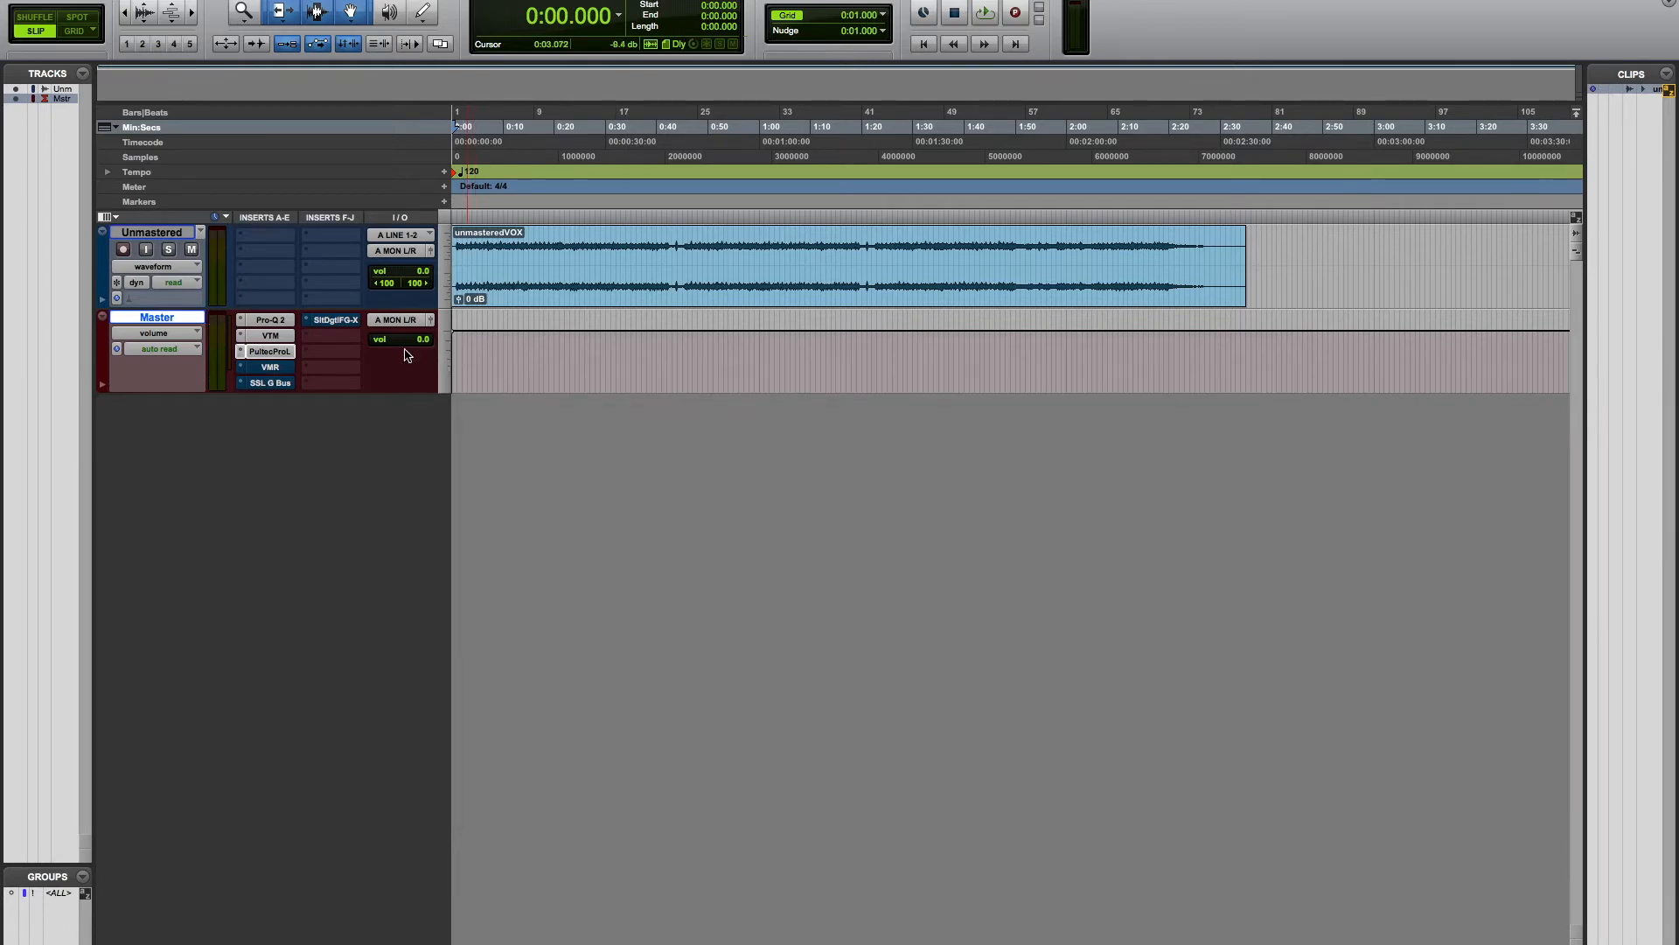
Open the Master track's VMR insert and move its window up to reveal the Hollywood, VCC MixBuss and FG-A modules
left_click(268, 368)
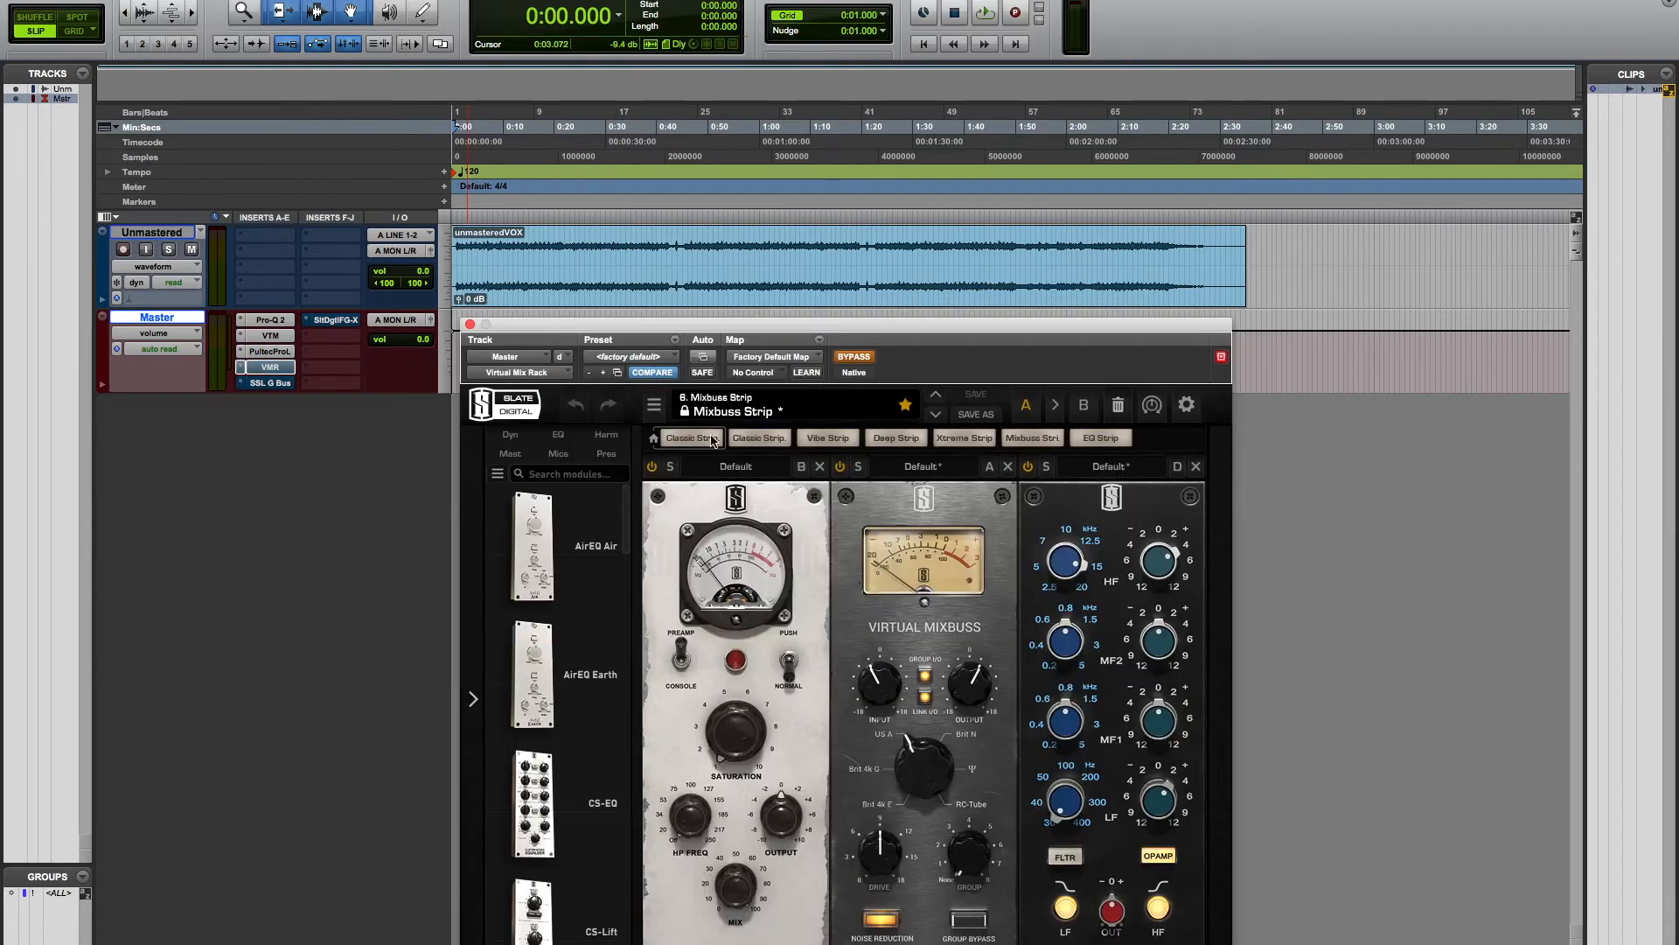
left_click_drag(910, 333, 942, 285)
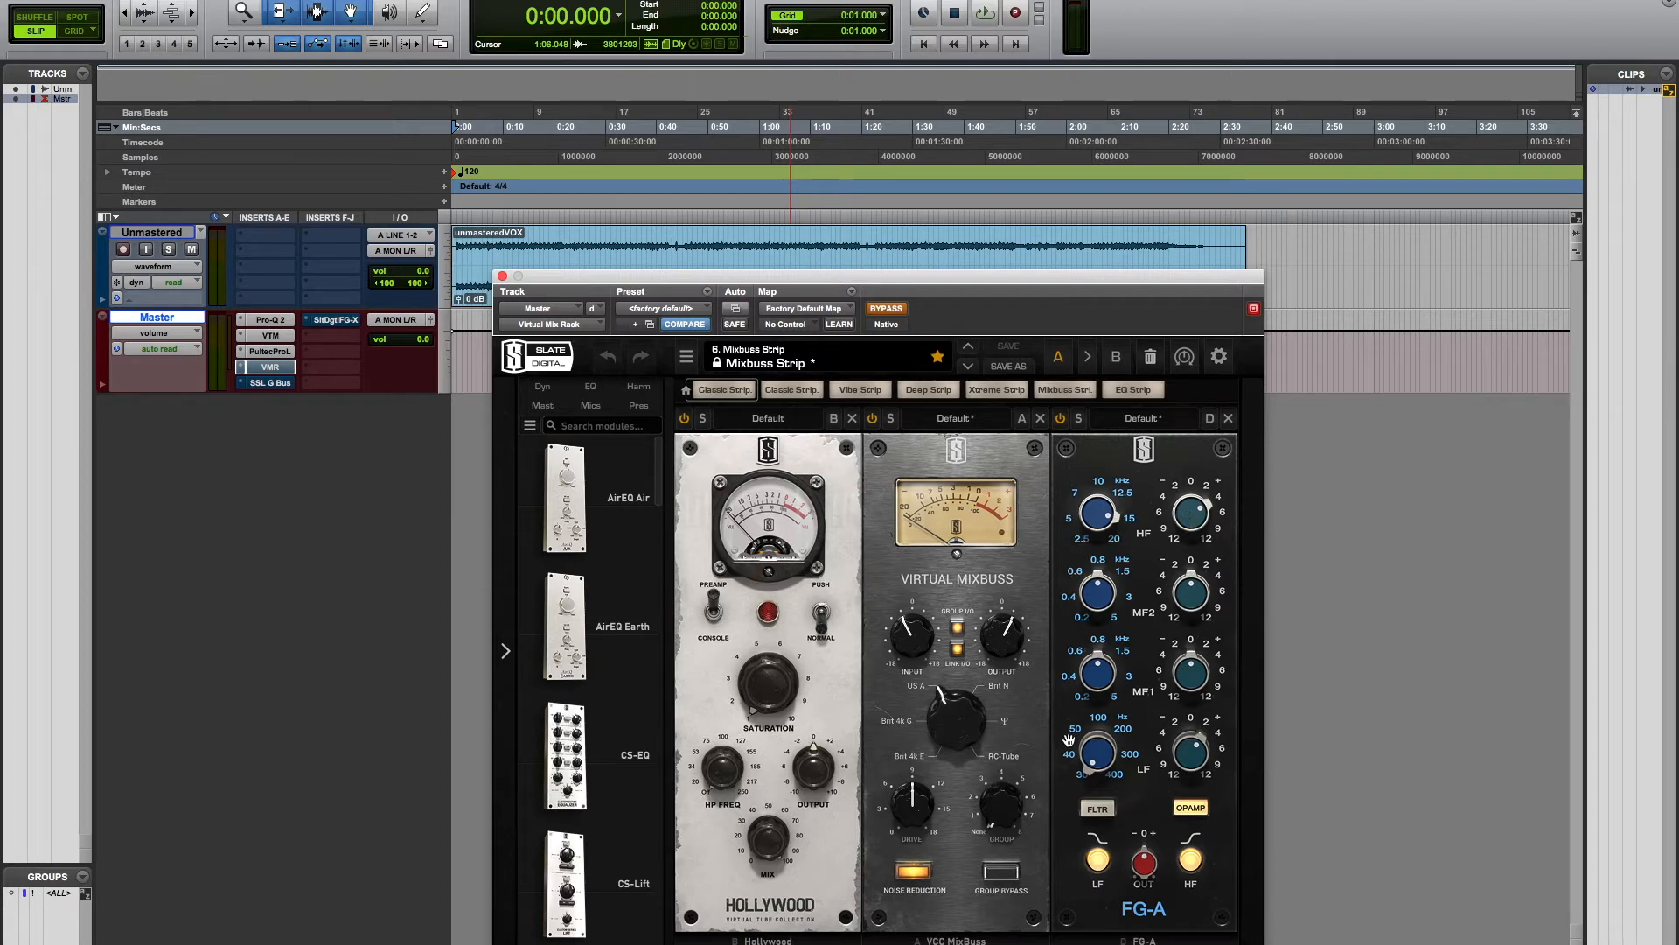
mouse_move(1101, 743)
Play the song while toggling the Virtual Mix Rack bypass to compare, leave the rack active, stop playback and close it
left_click(886, 310)
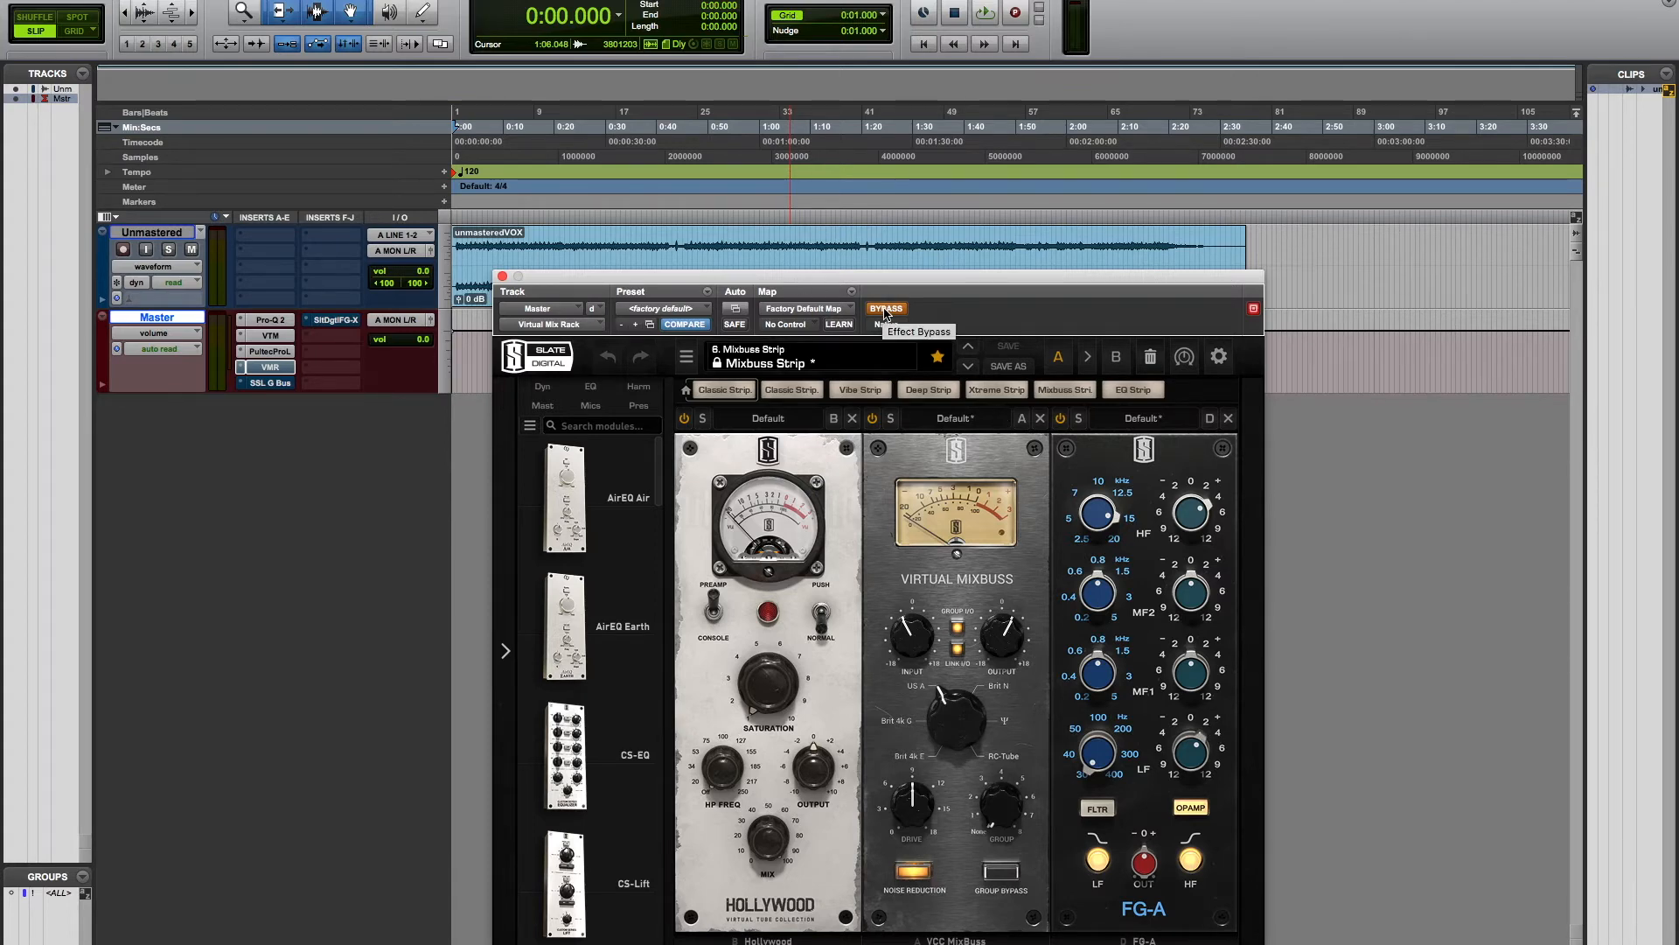
key("space")
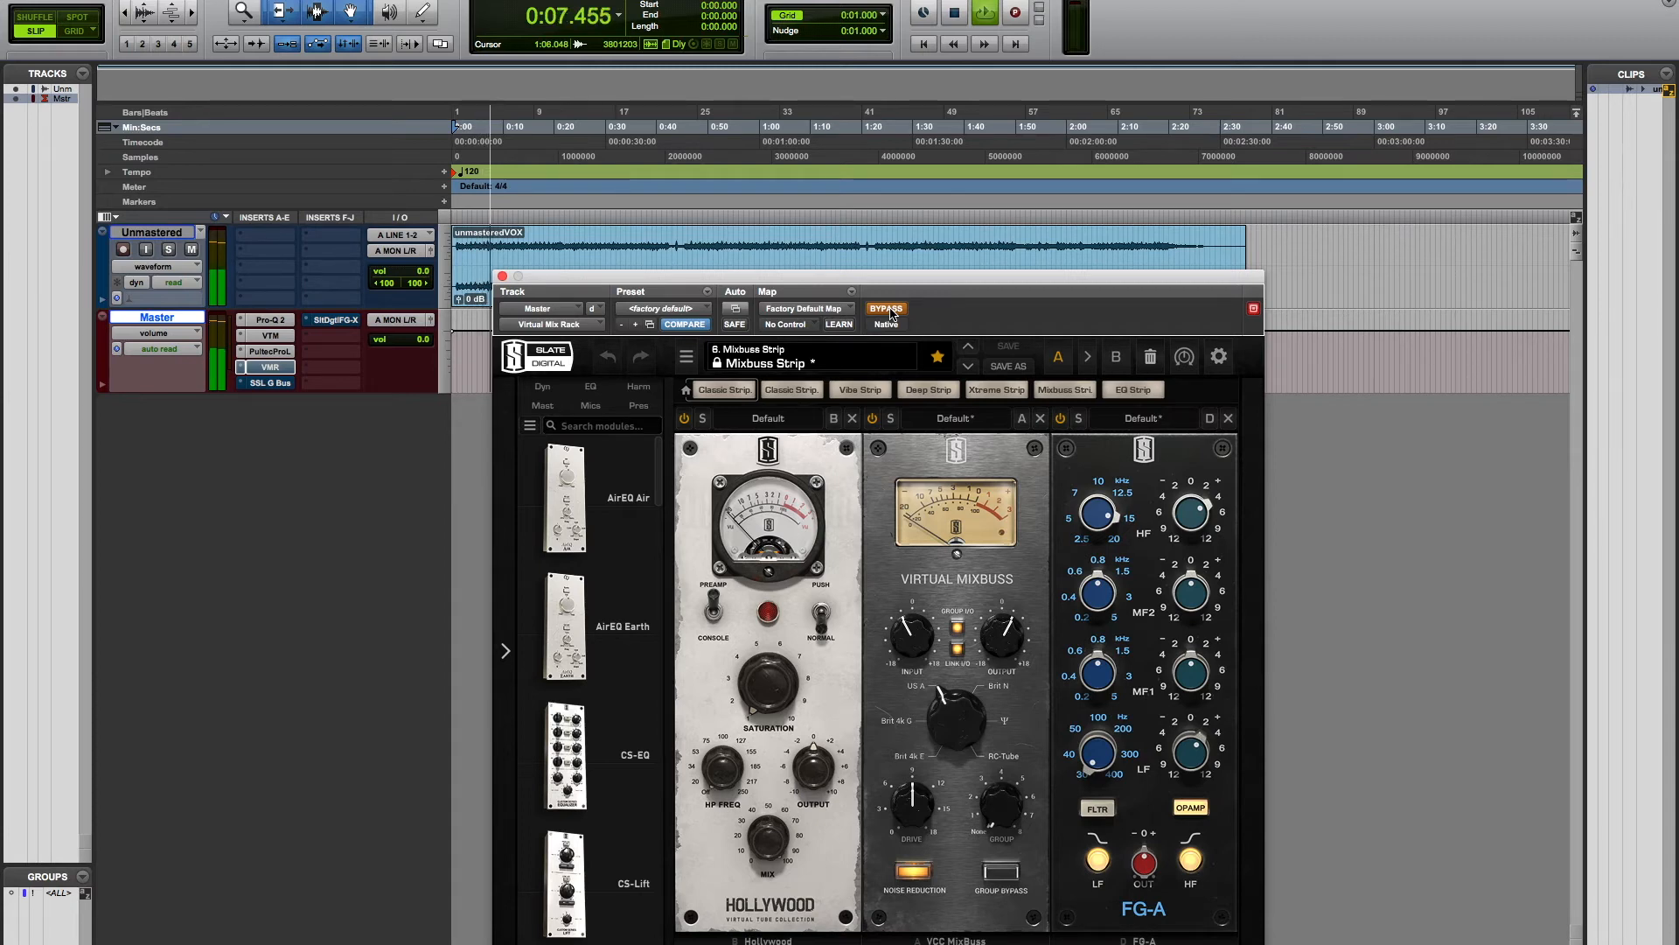
left_click(886, 309)
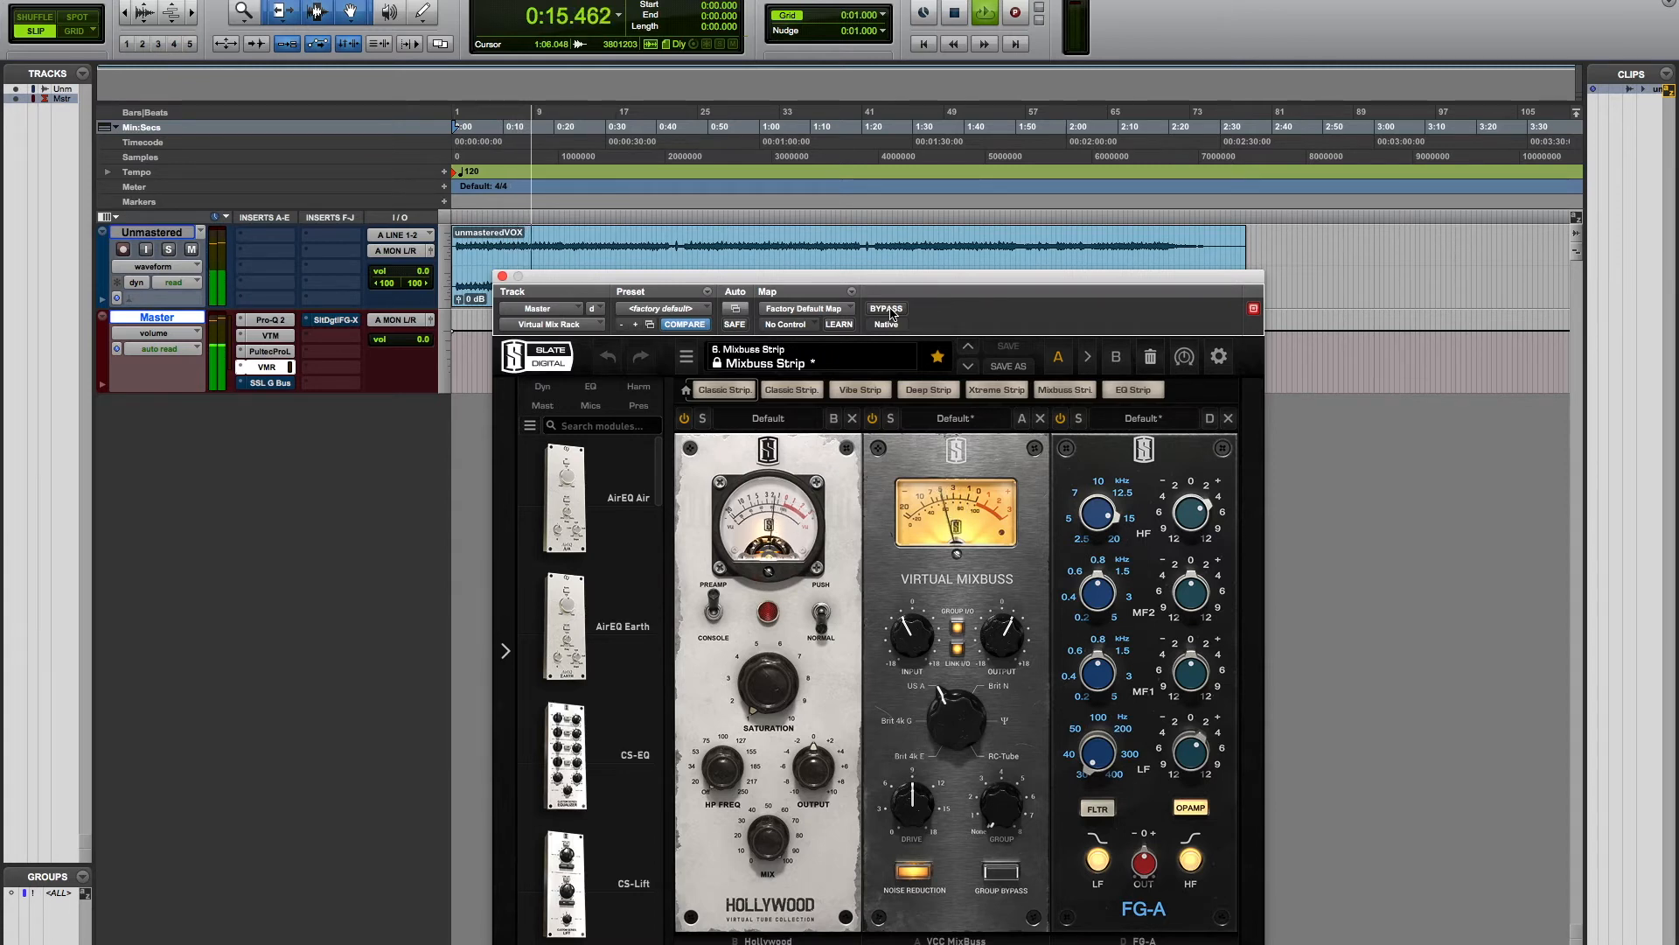
left_click(886, 309)
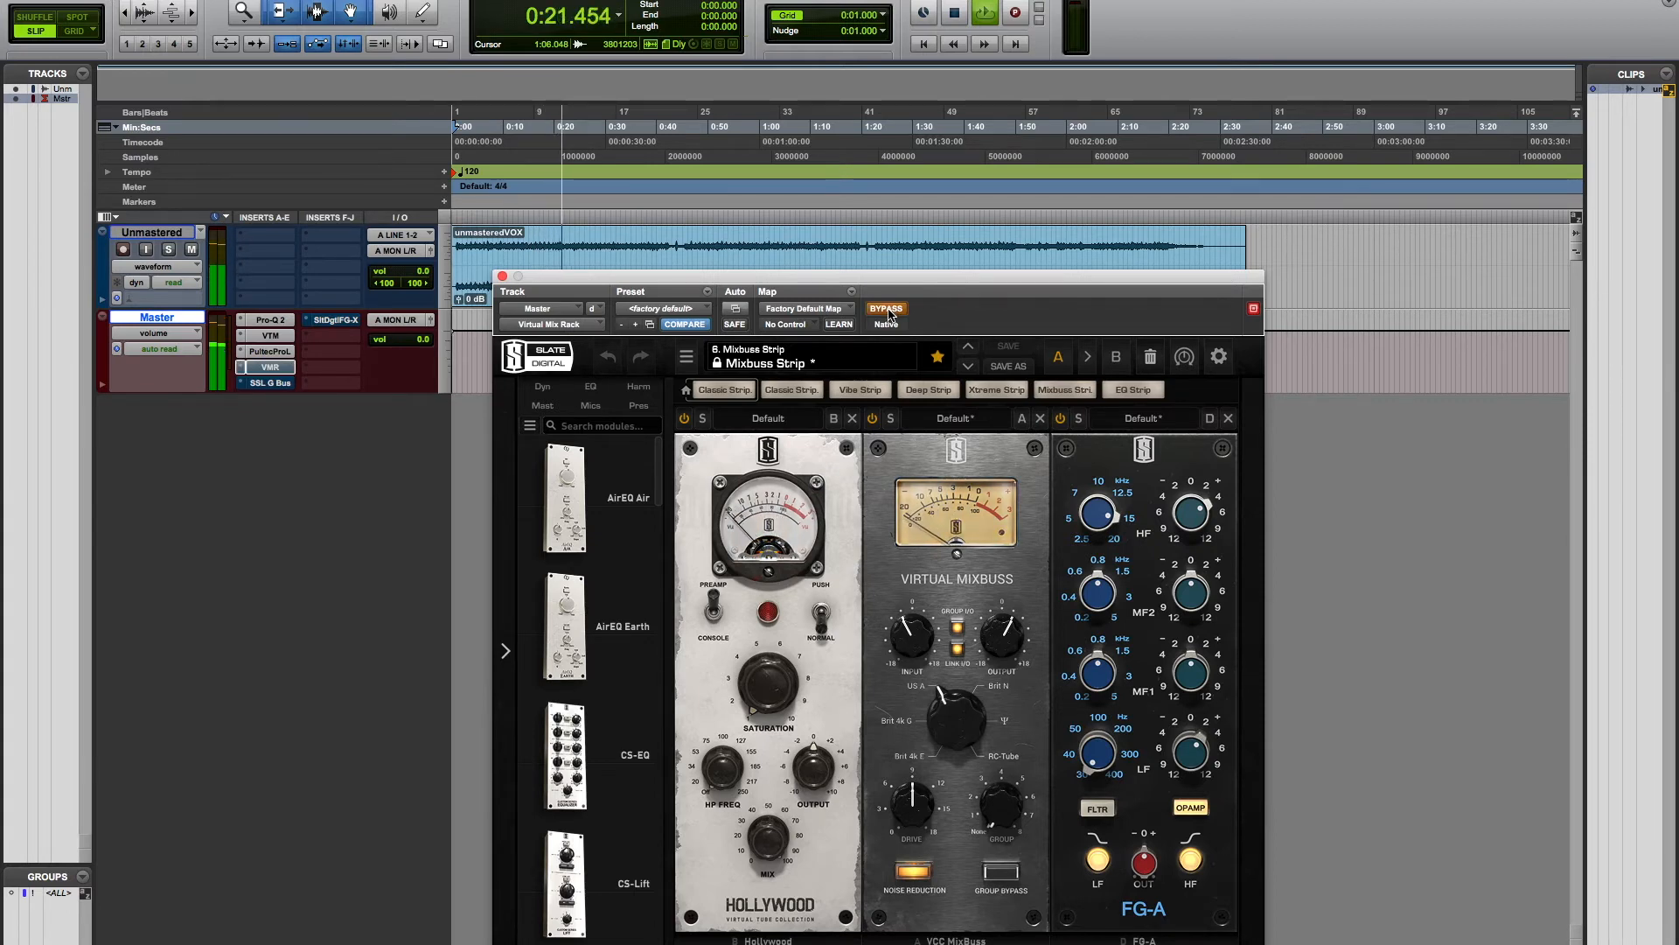
left_click(887, 309)
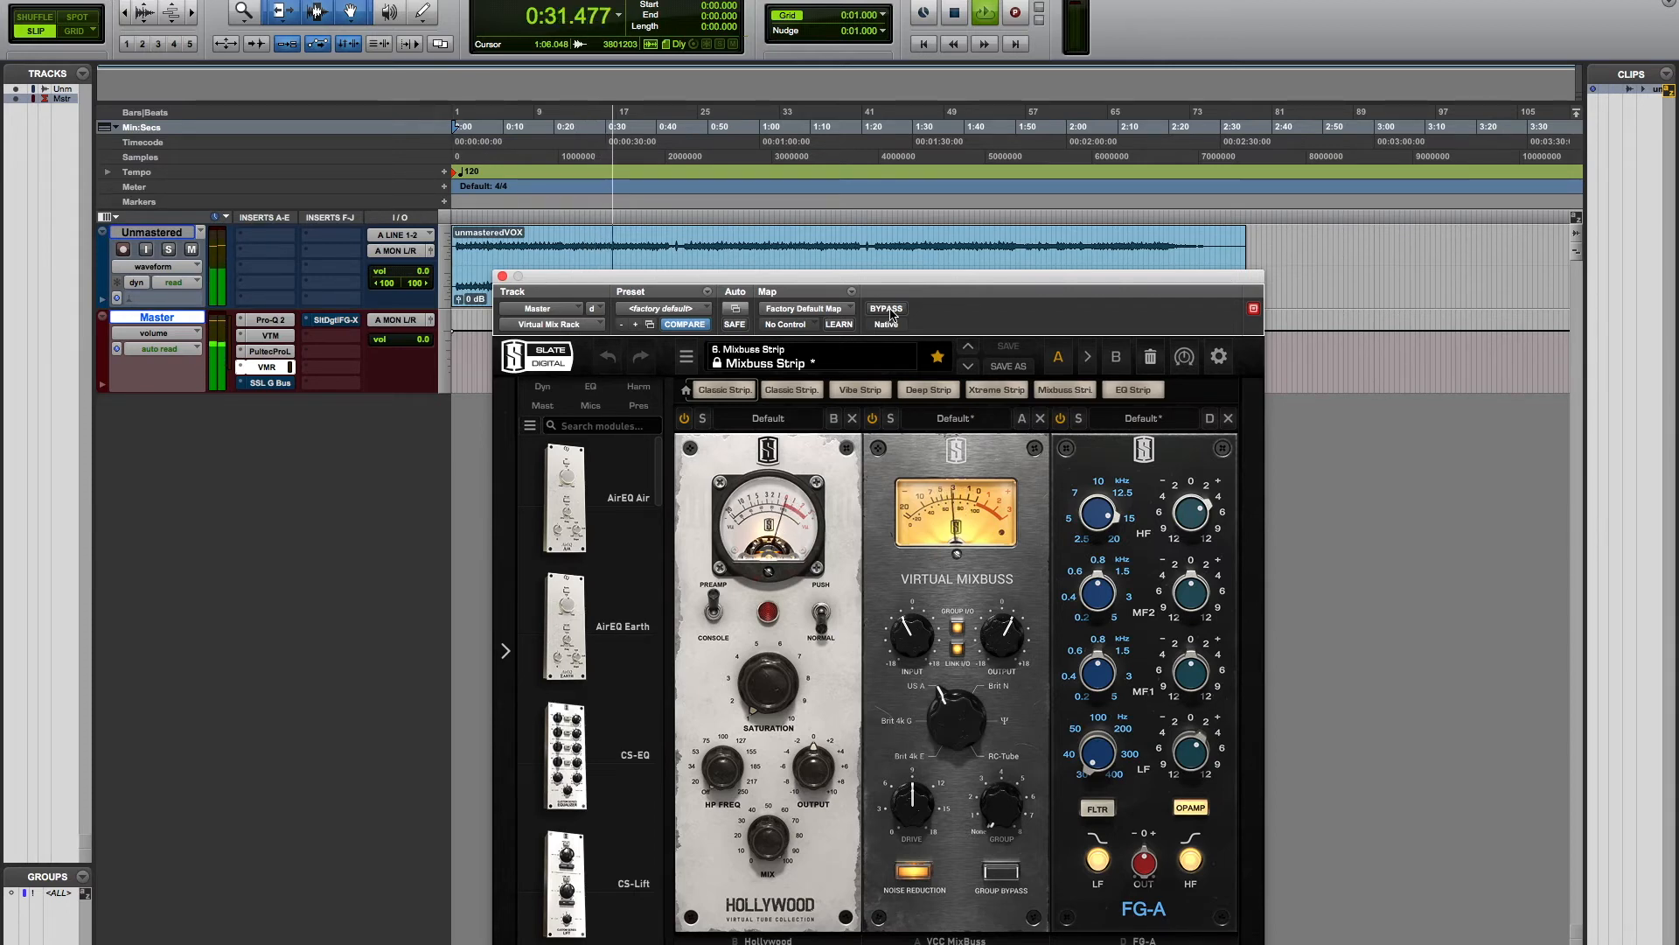
left_click(887, 309)
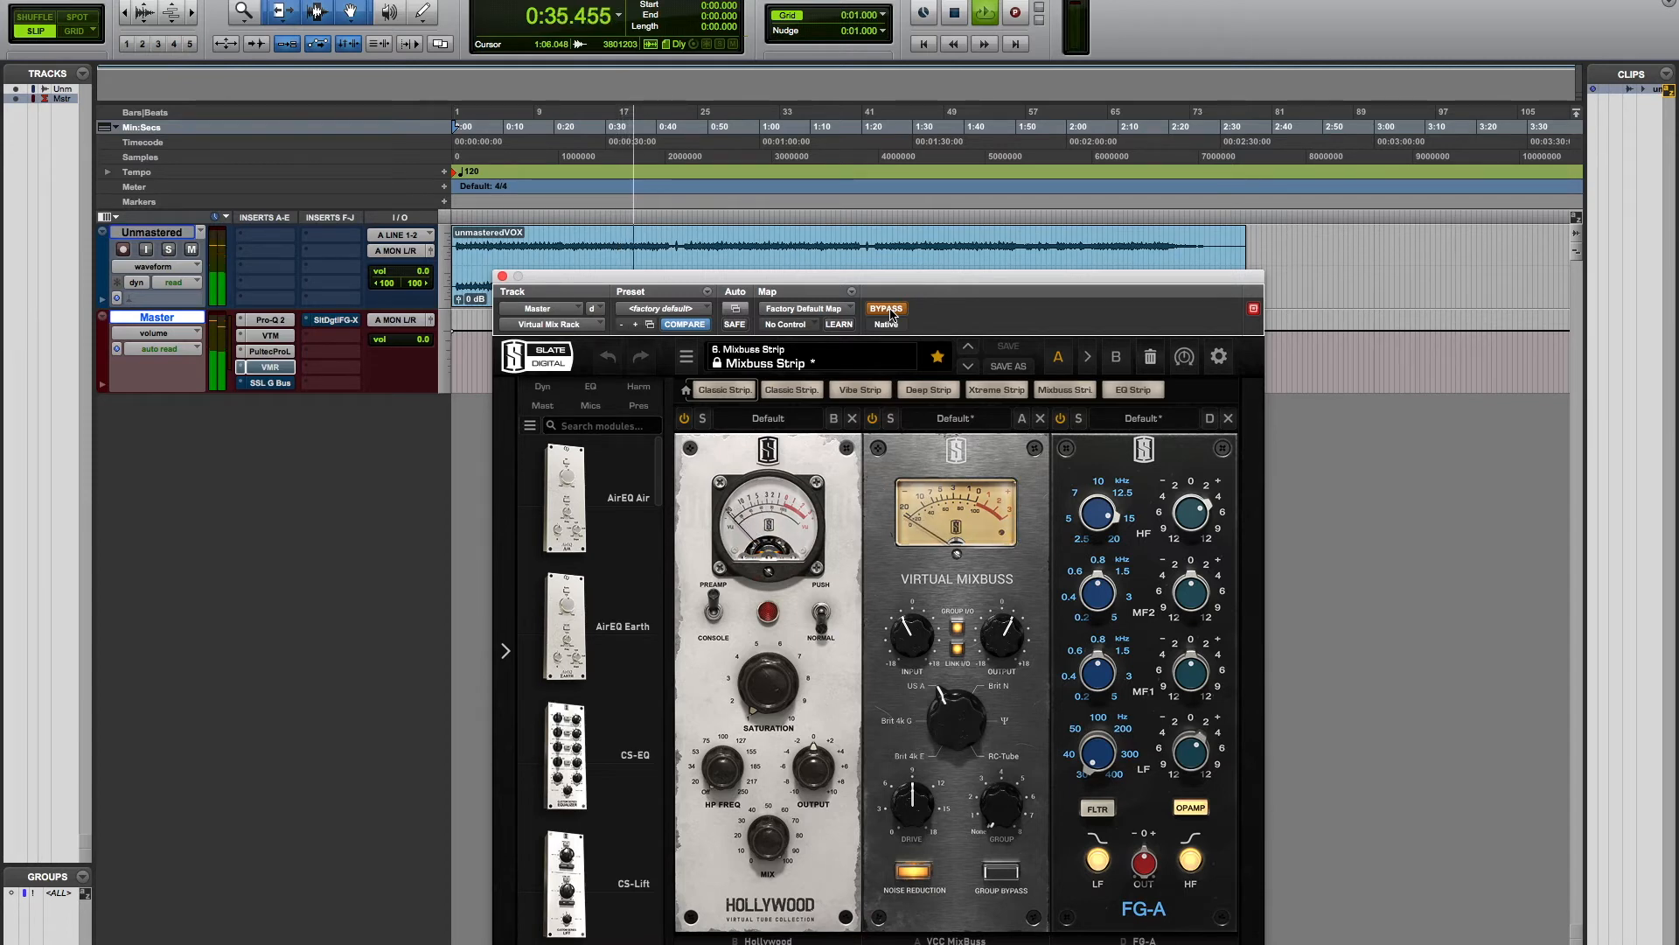
left_click(887, 309)
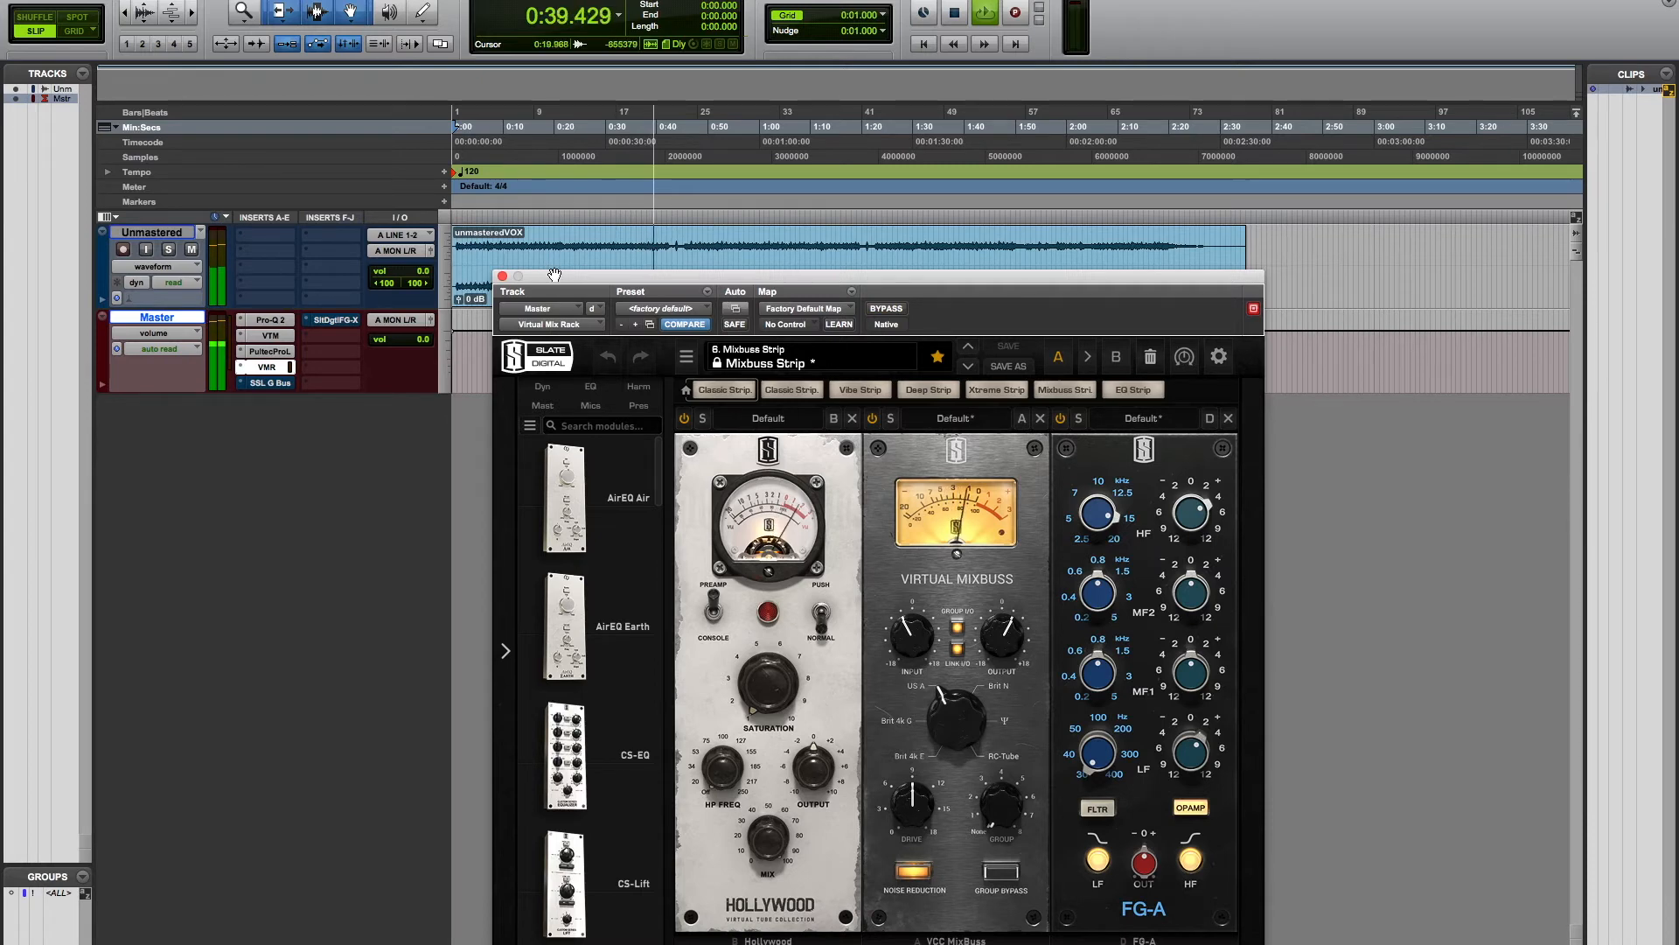
key("space")
left_click(502, 277)
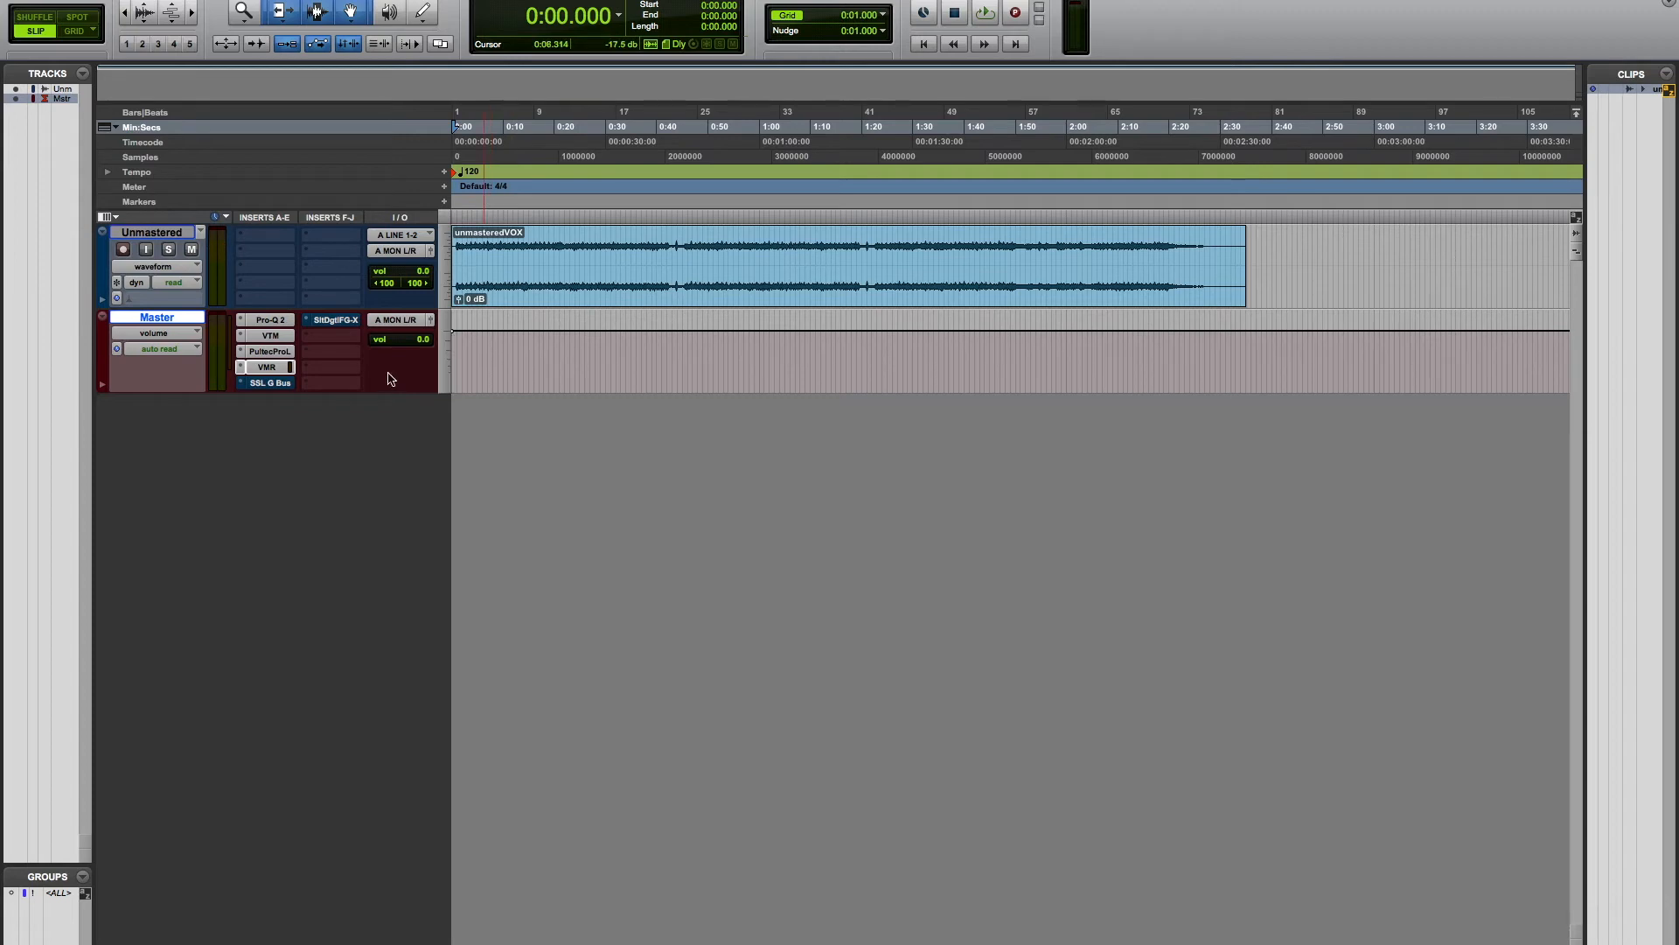
Reopen the Virtual Mix Rack and the Virtual Tape Machines in turn to review their settings, closing each one
left_click(282, 367)
left_click_drag(638, 280, 696, 185)
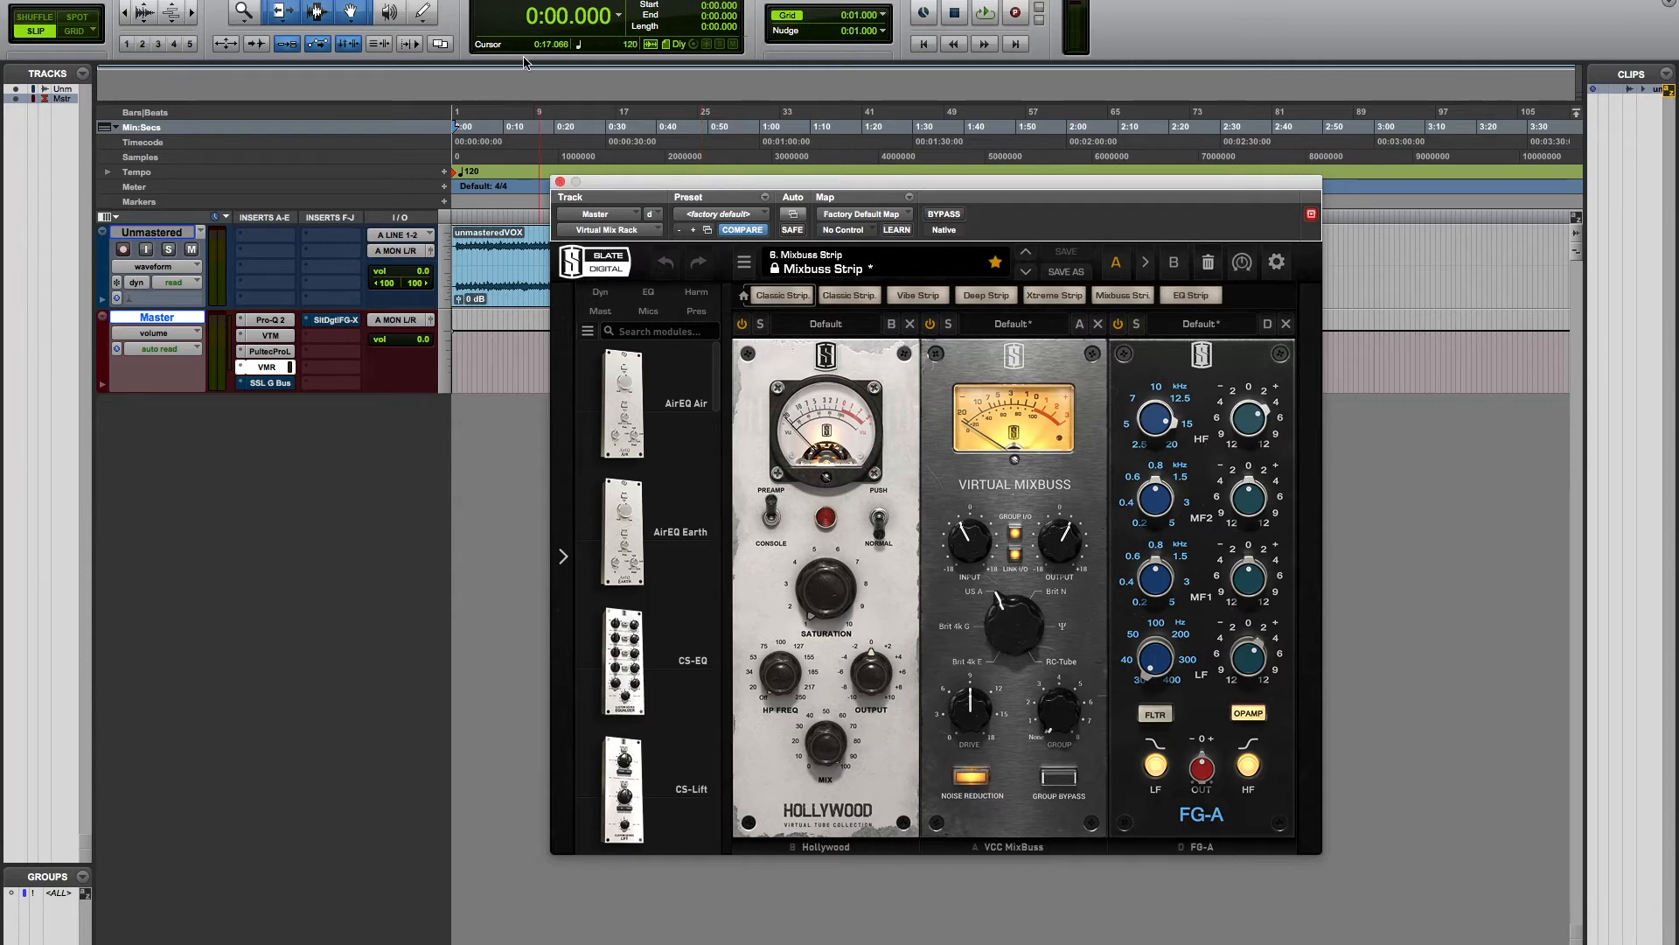
left_click(559, 183)
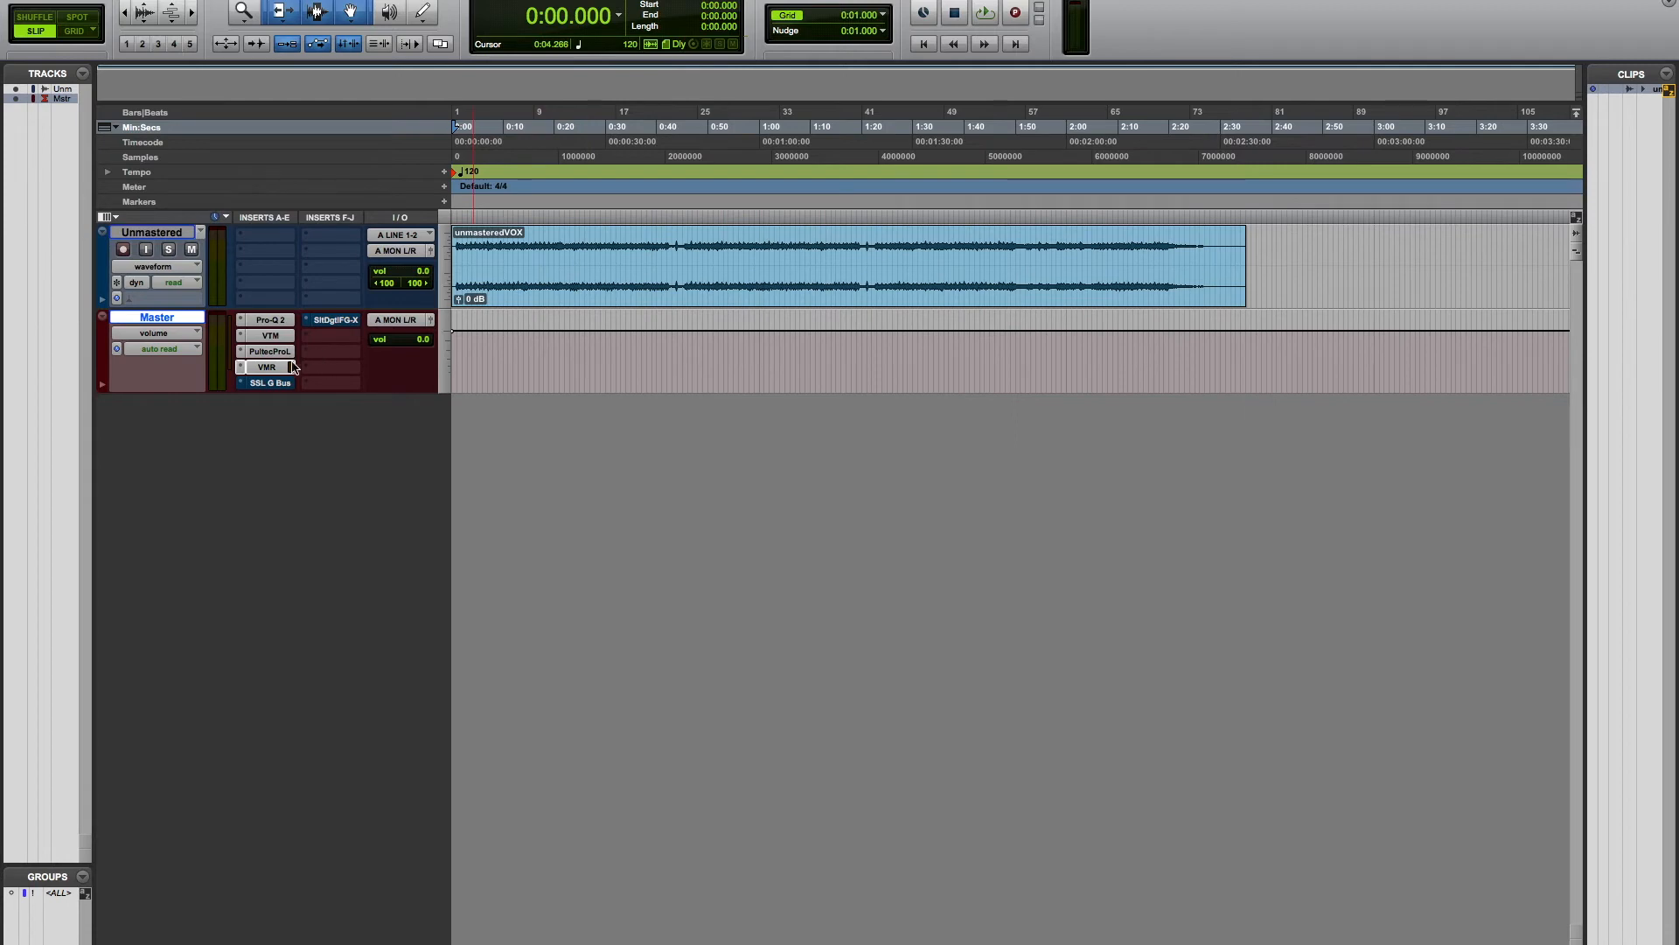
left_click(281, 340)
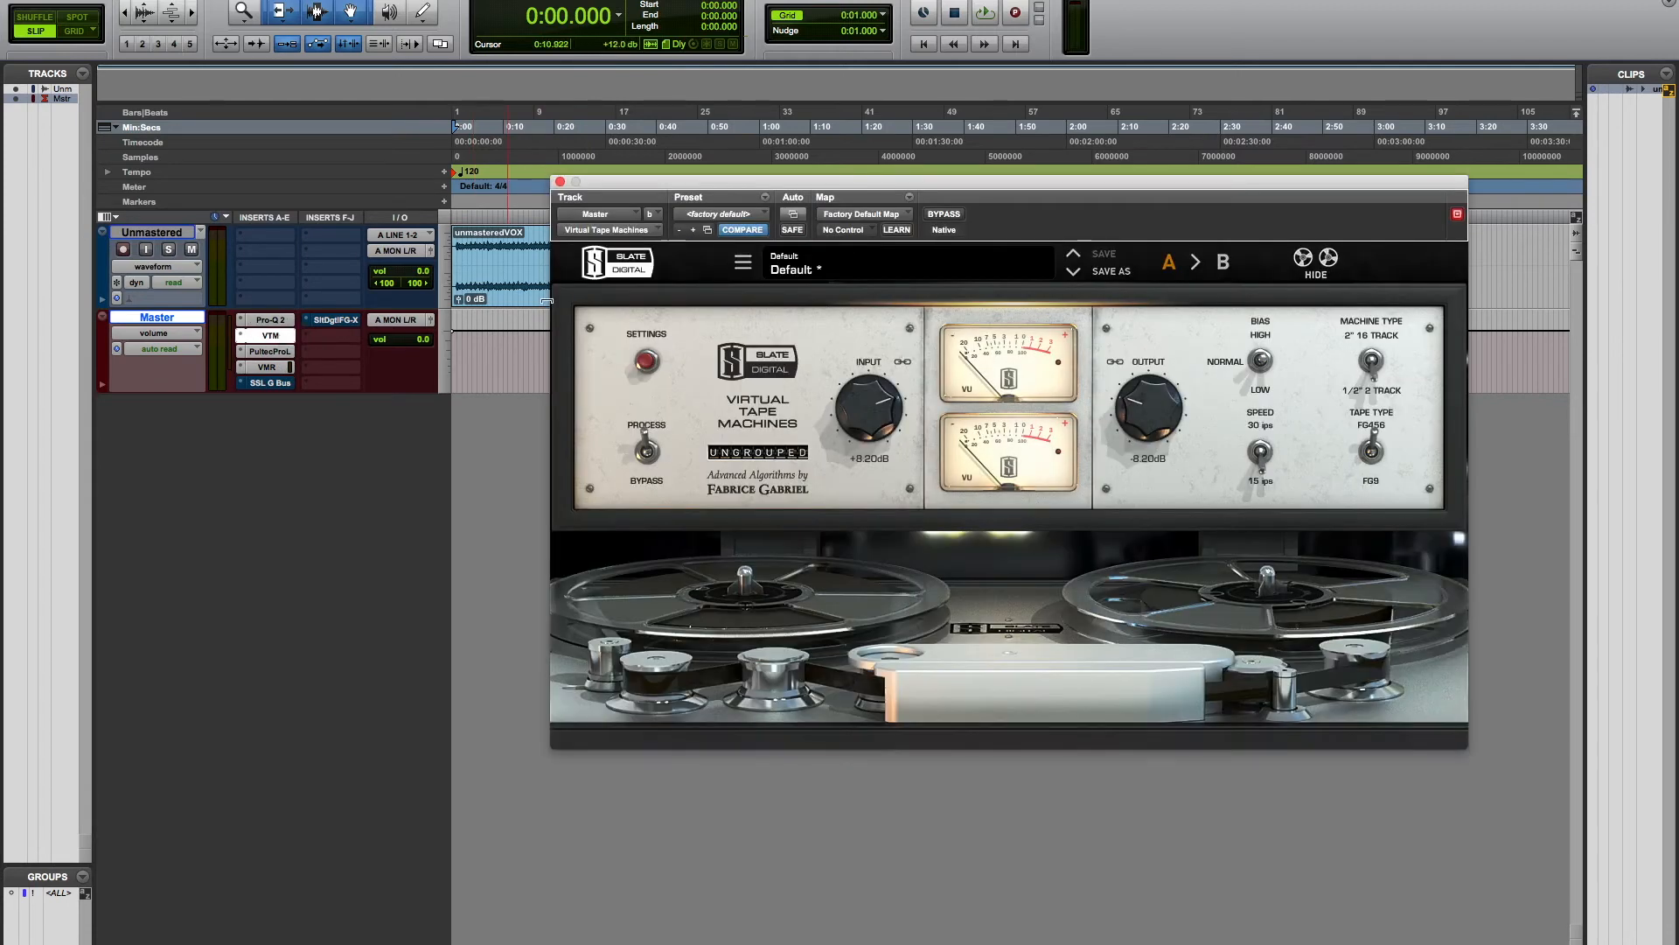
left_click(561, 183)
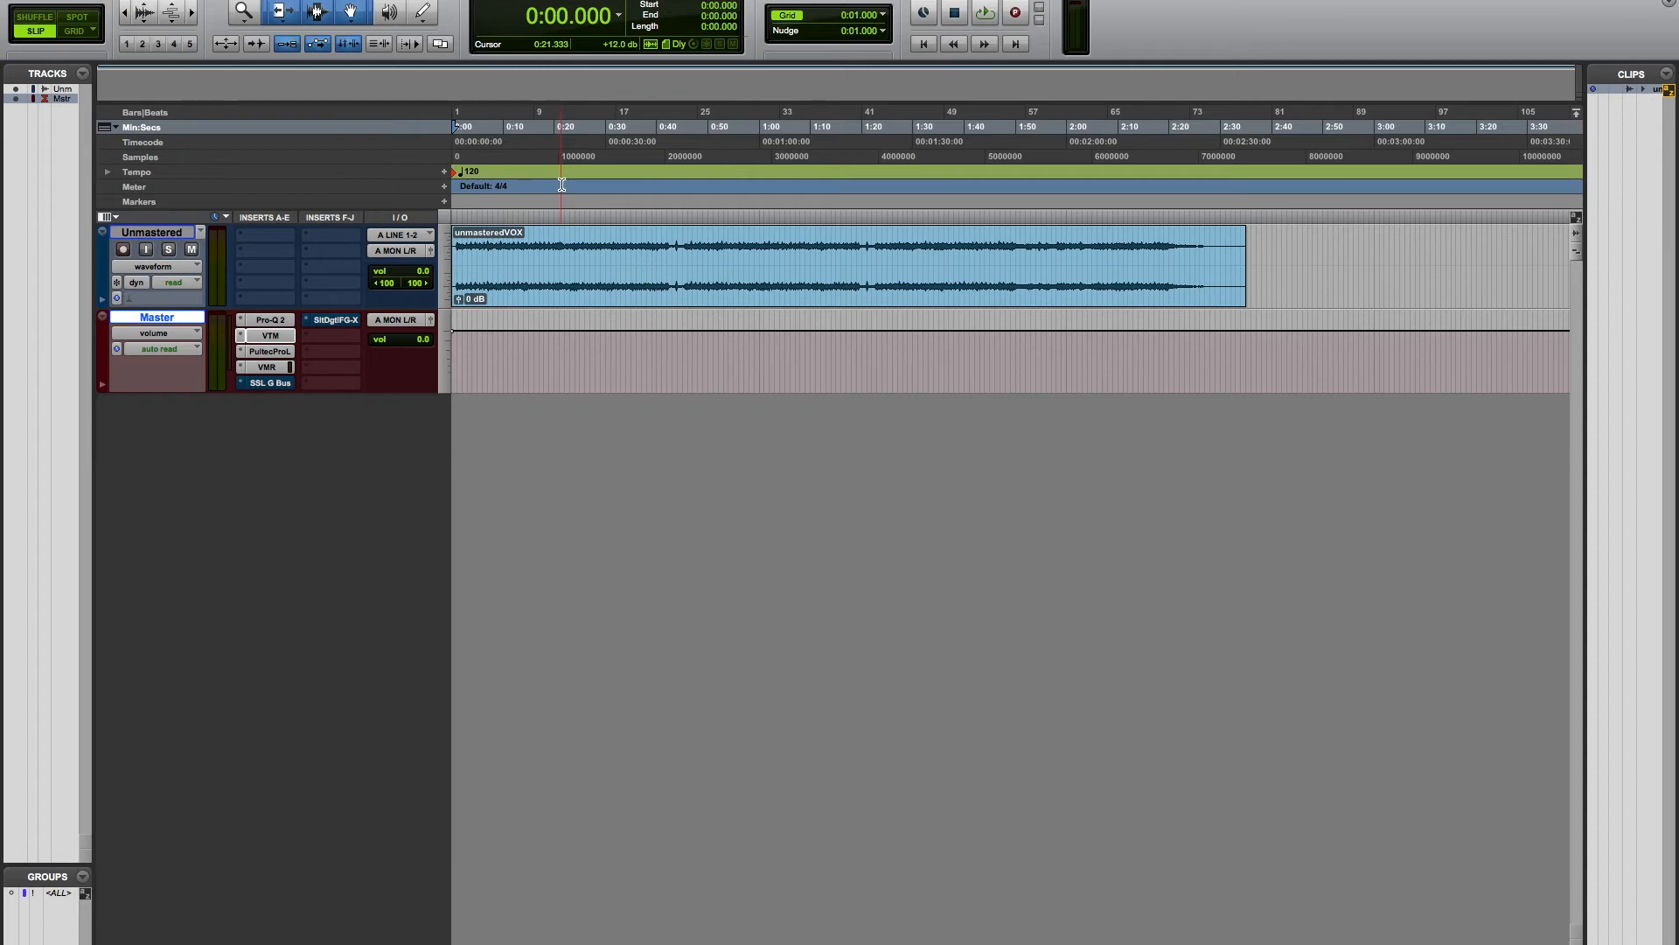
Open the Master track's SSL G Bus insert, toggle its bypass during playback to compare, leave it active, stop playback and close it
left_click(270, 382)
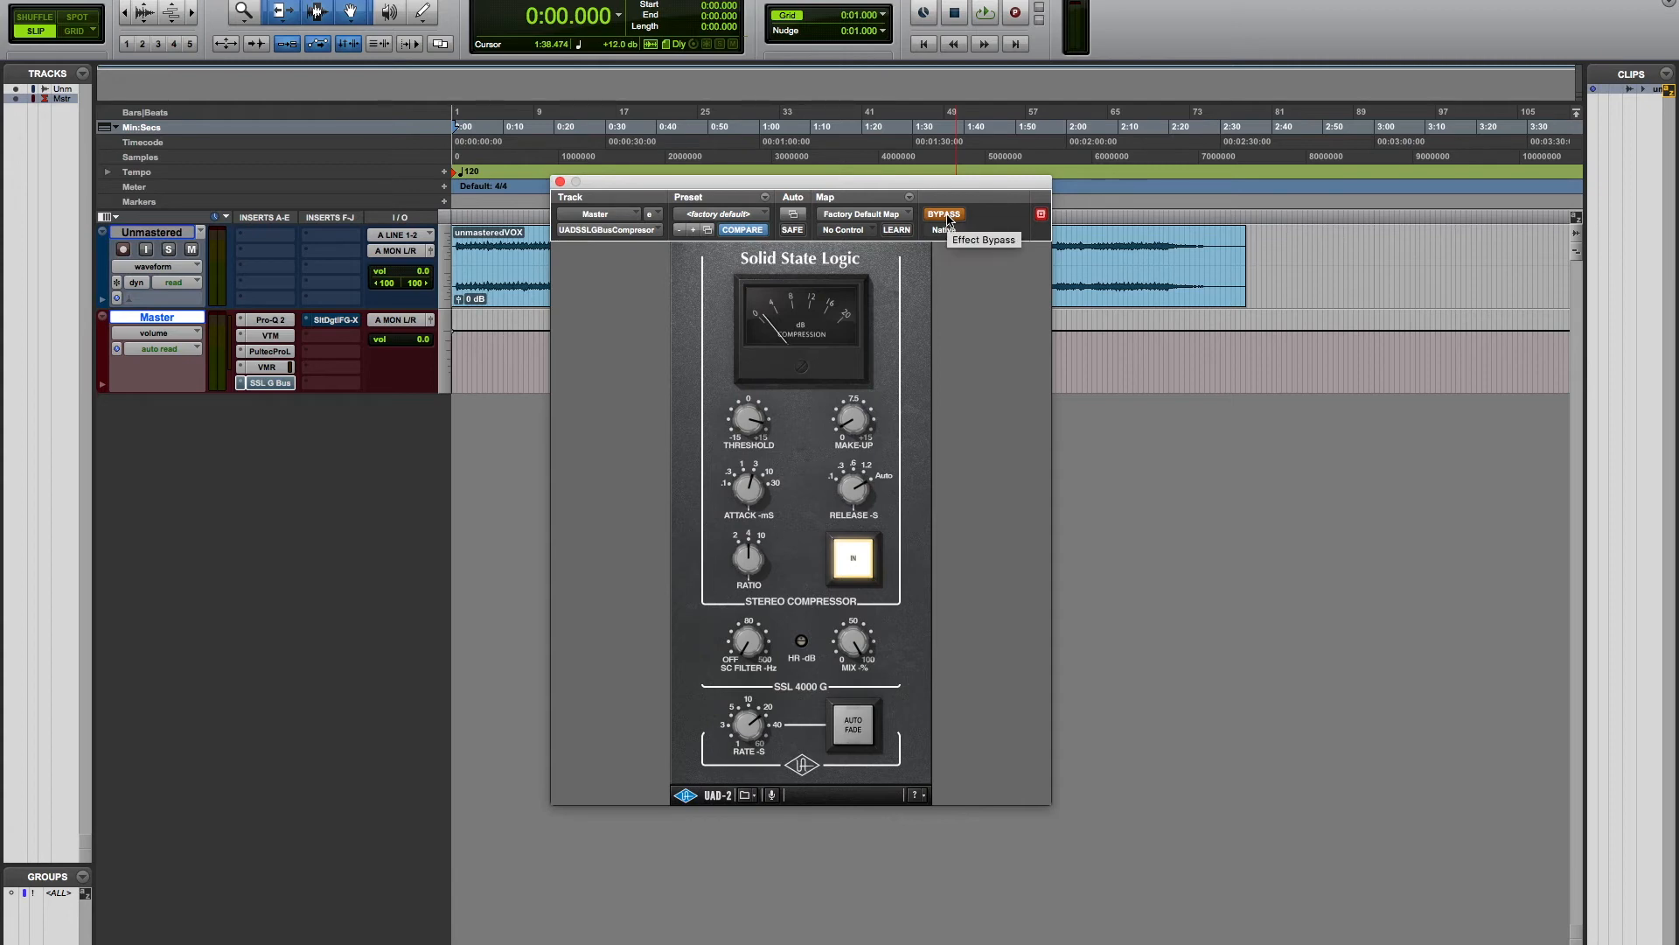
key("space")
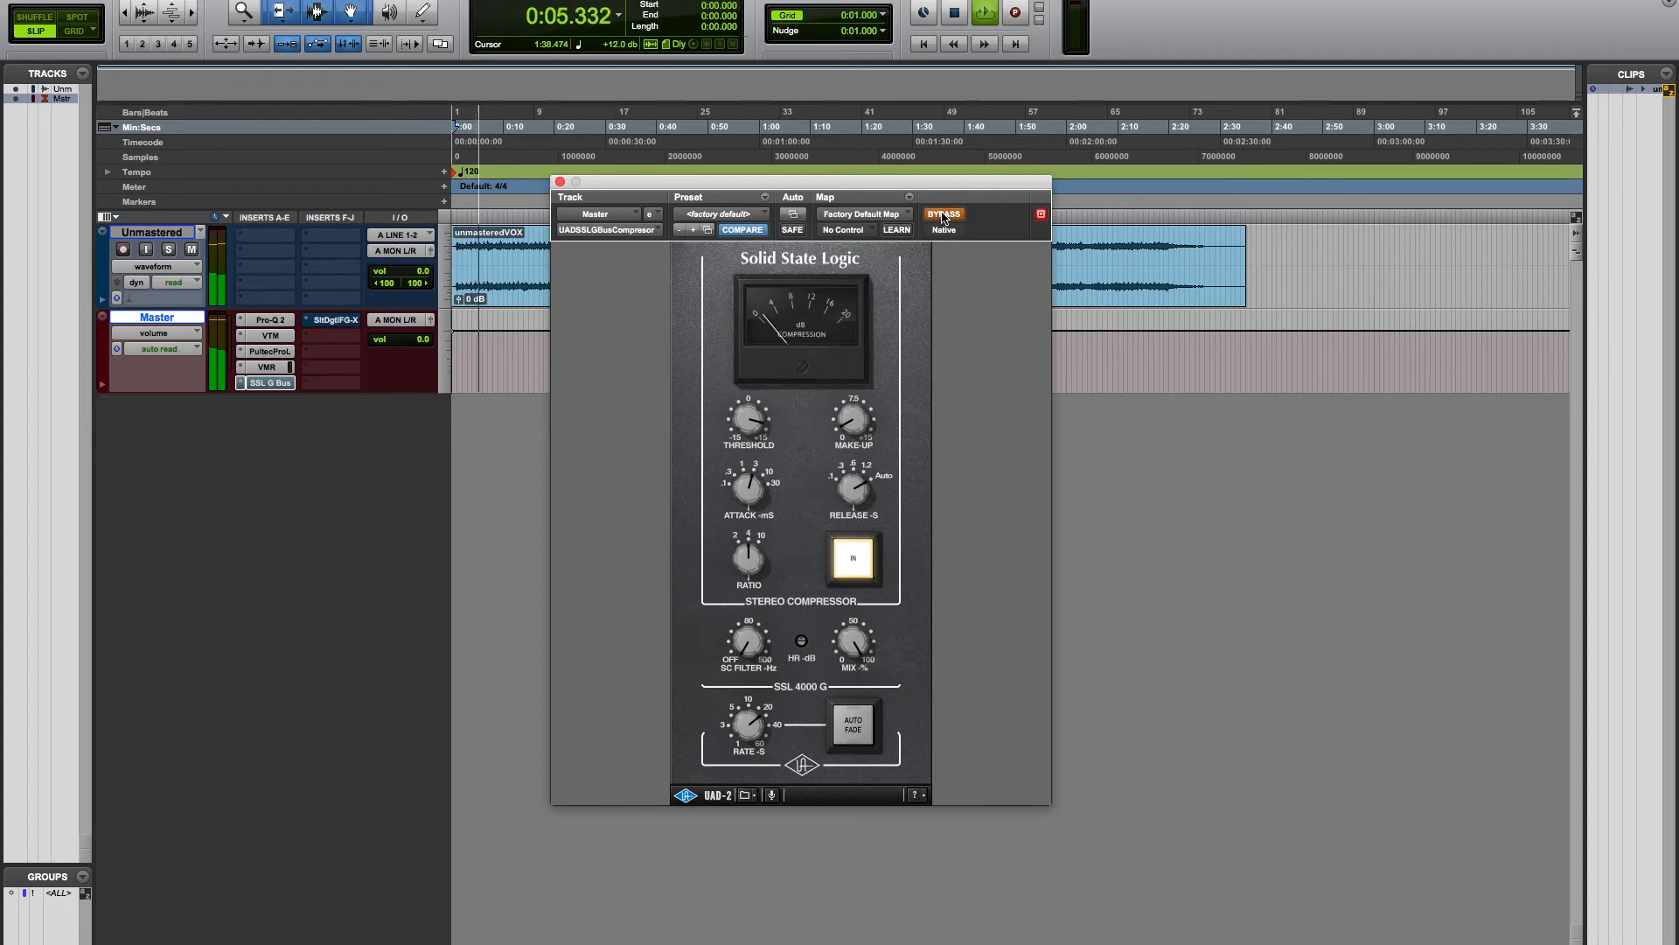
left_click(944, 215)
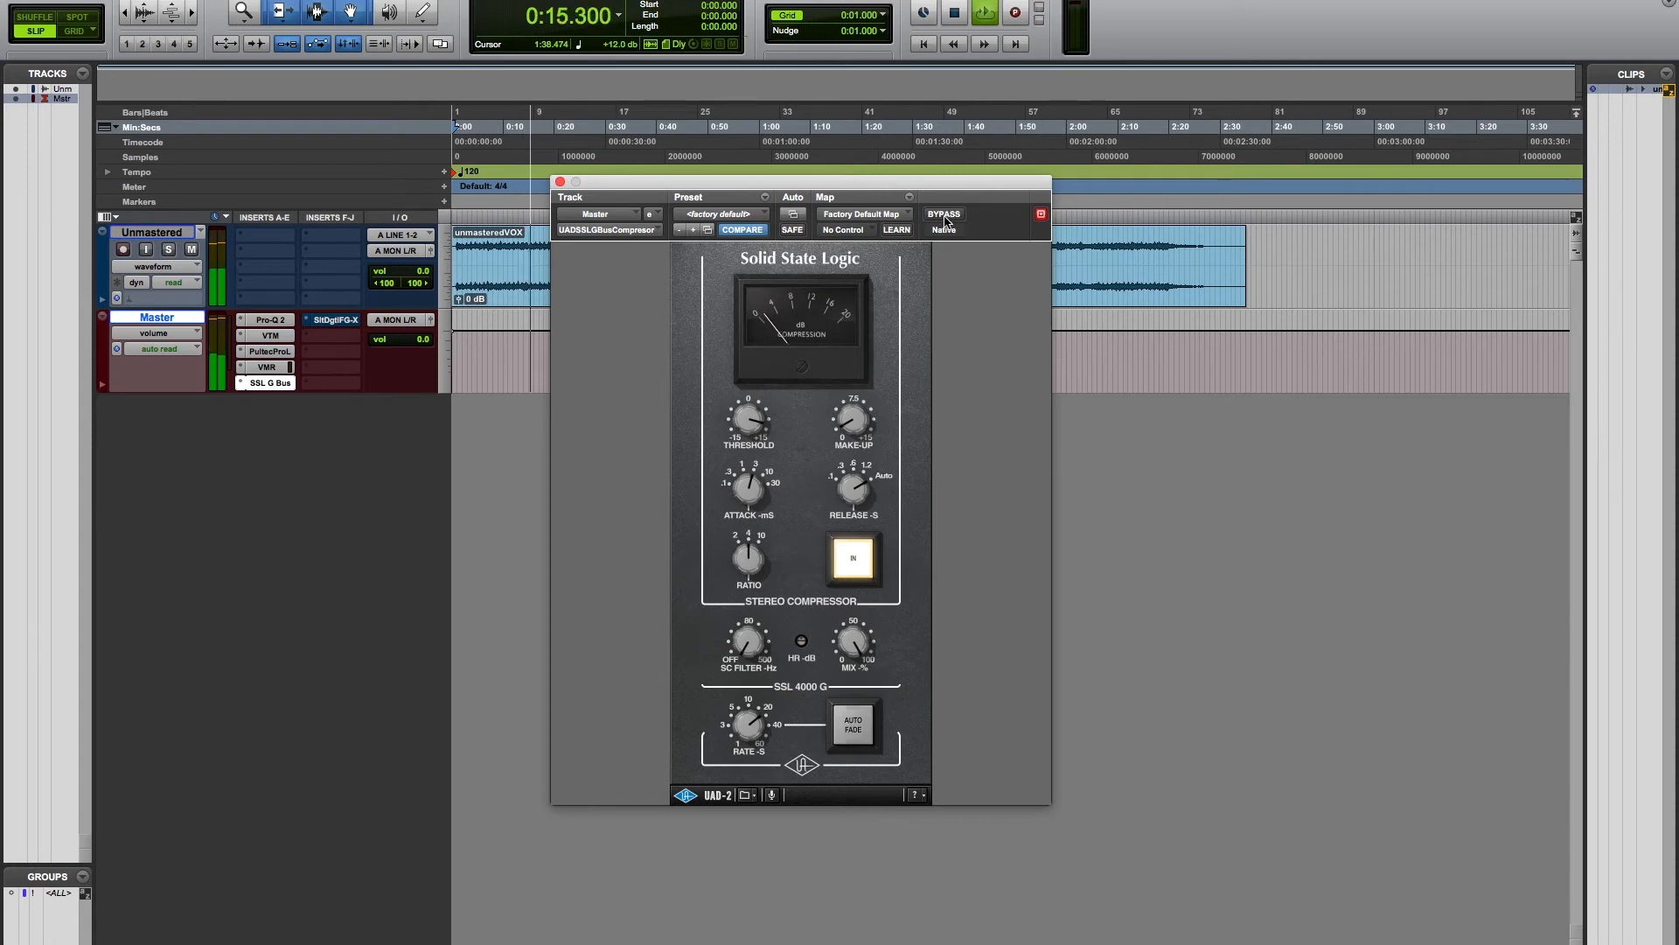
left_click(942, 216)
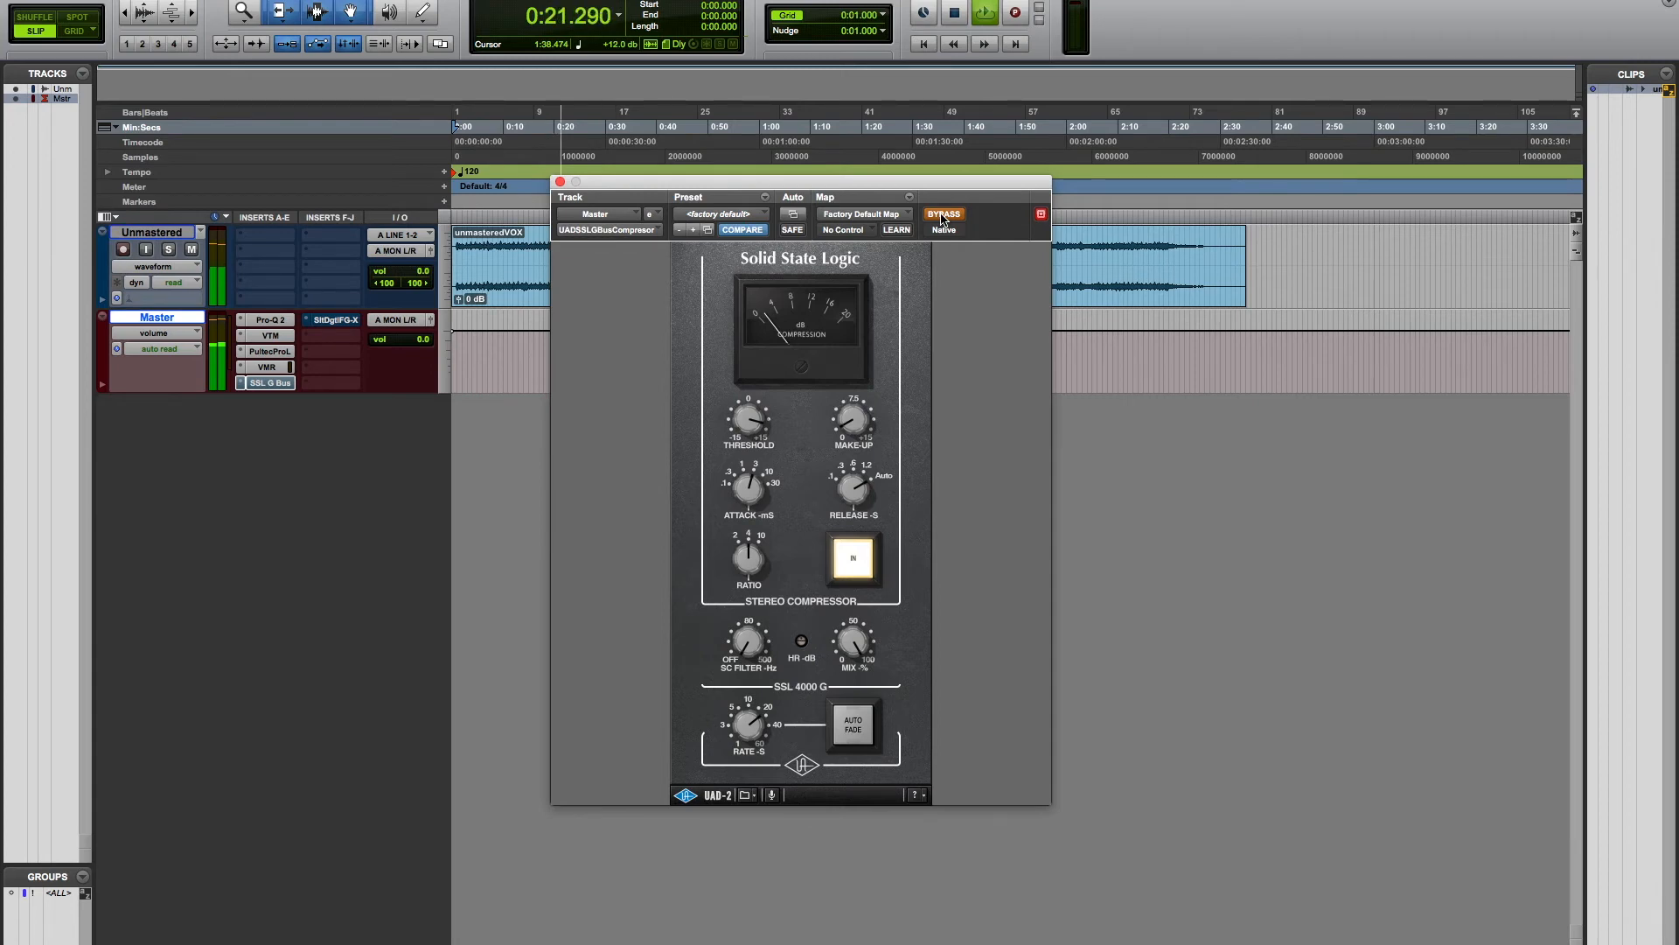
left_click(942, 216)
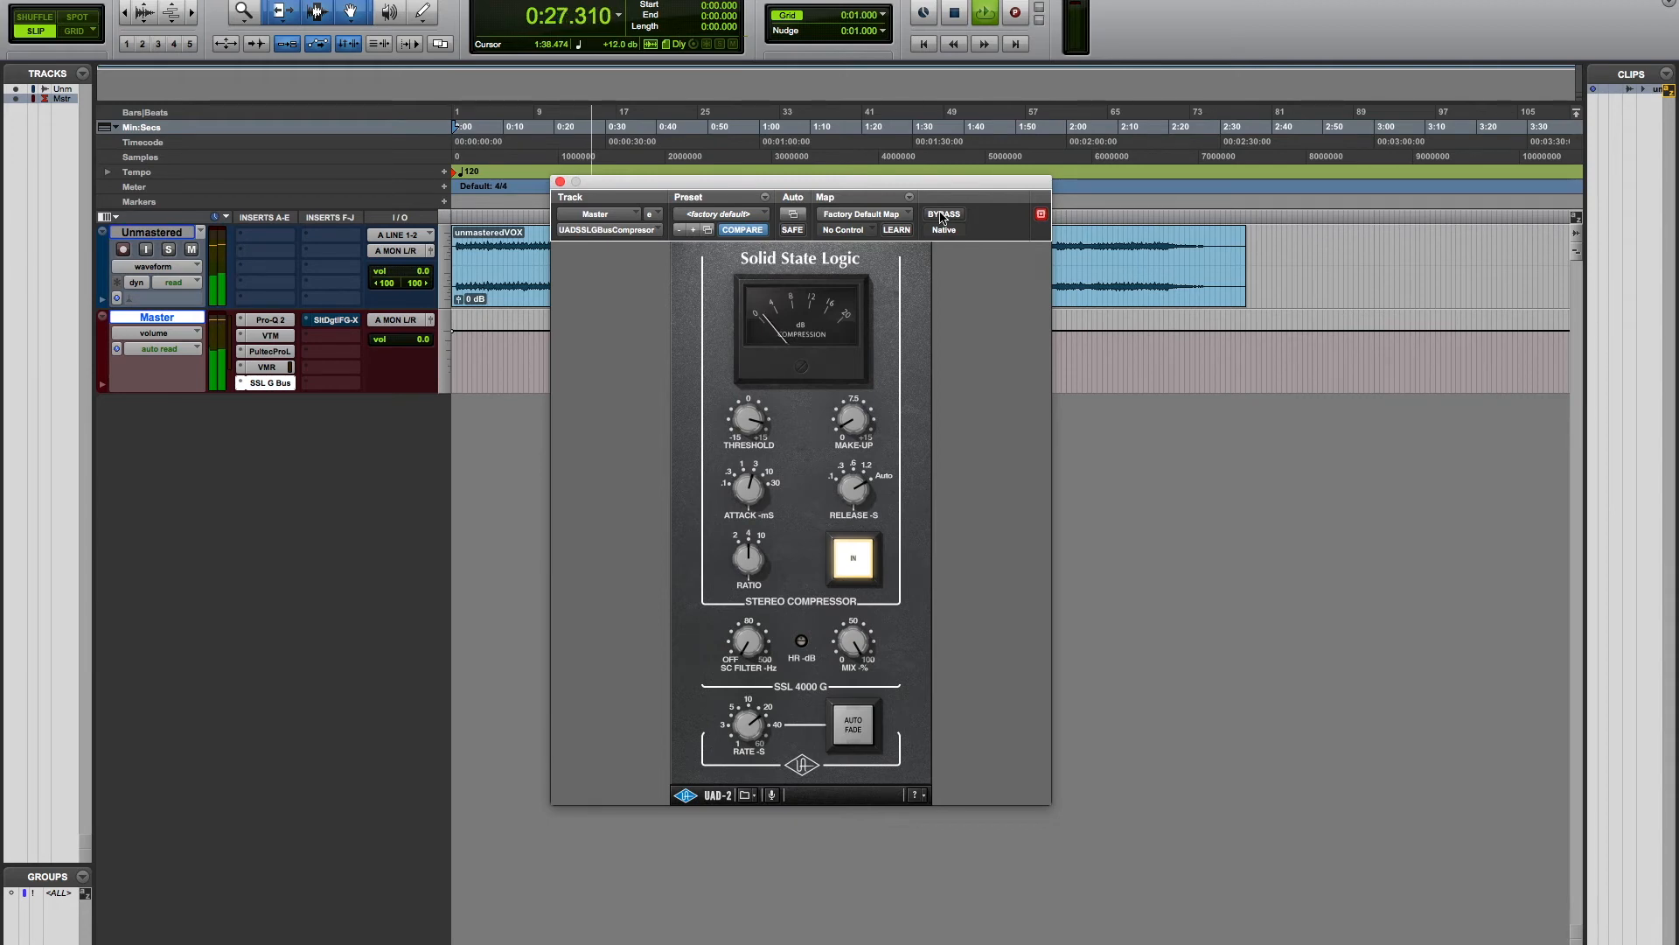
left_click(942, 216)
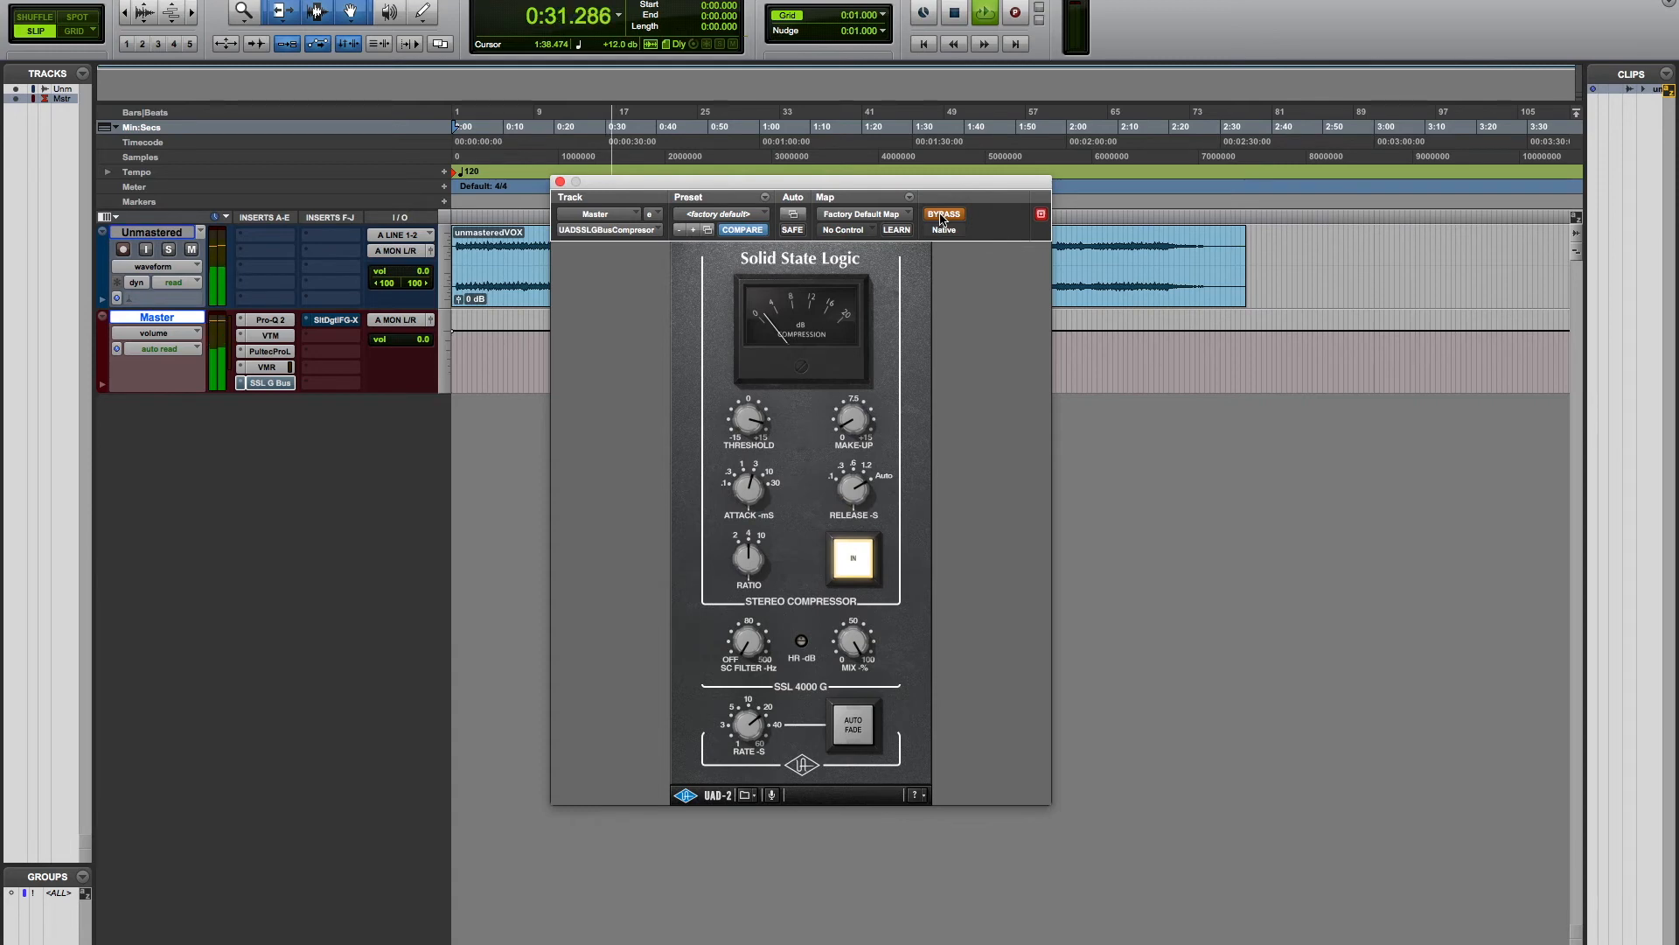
left_click(942, 216)
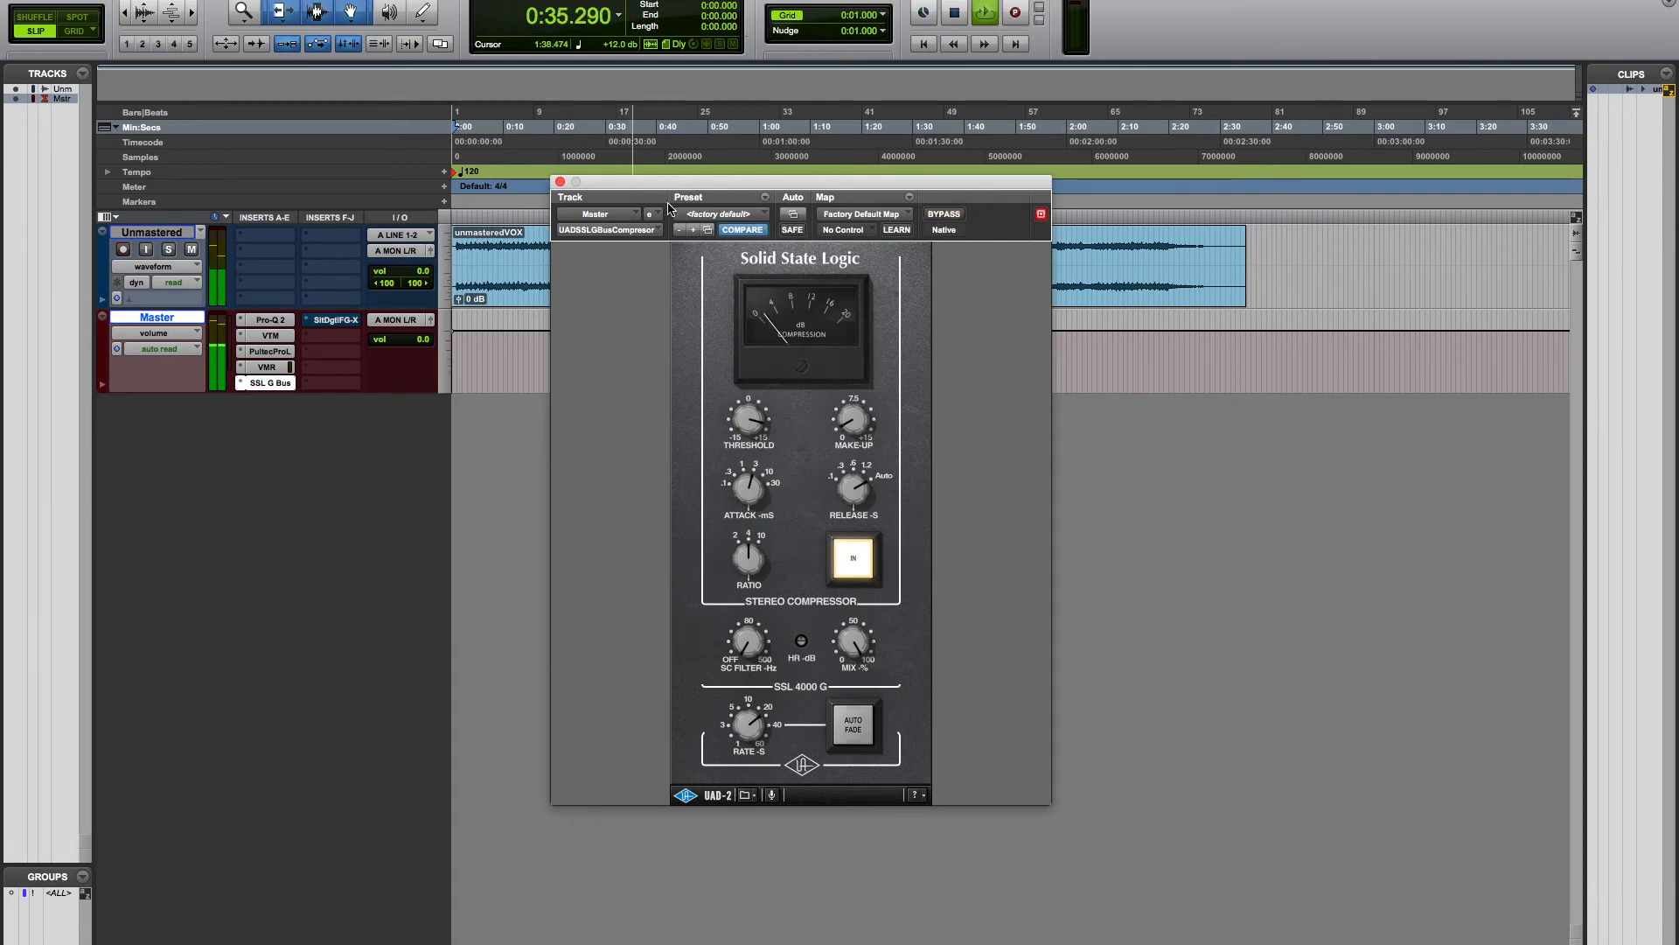
key("space")
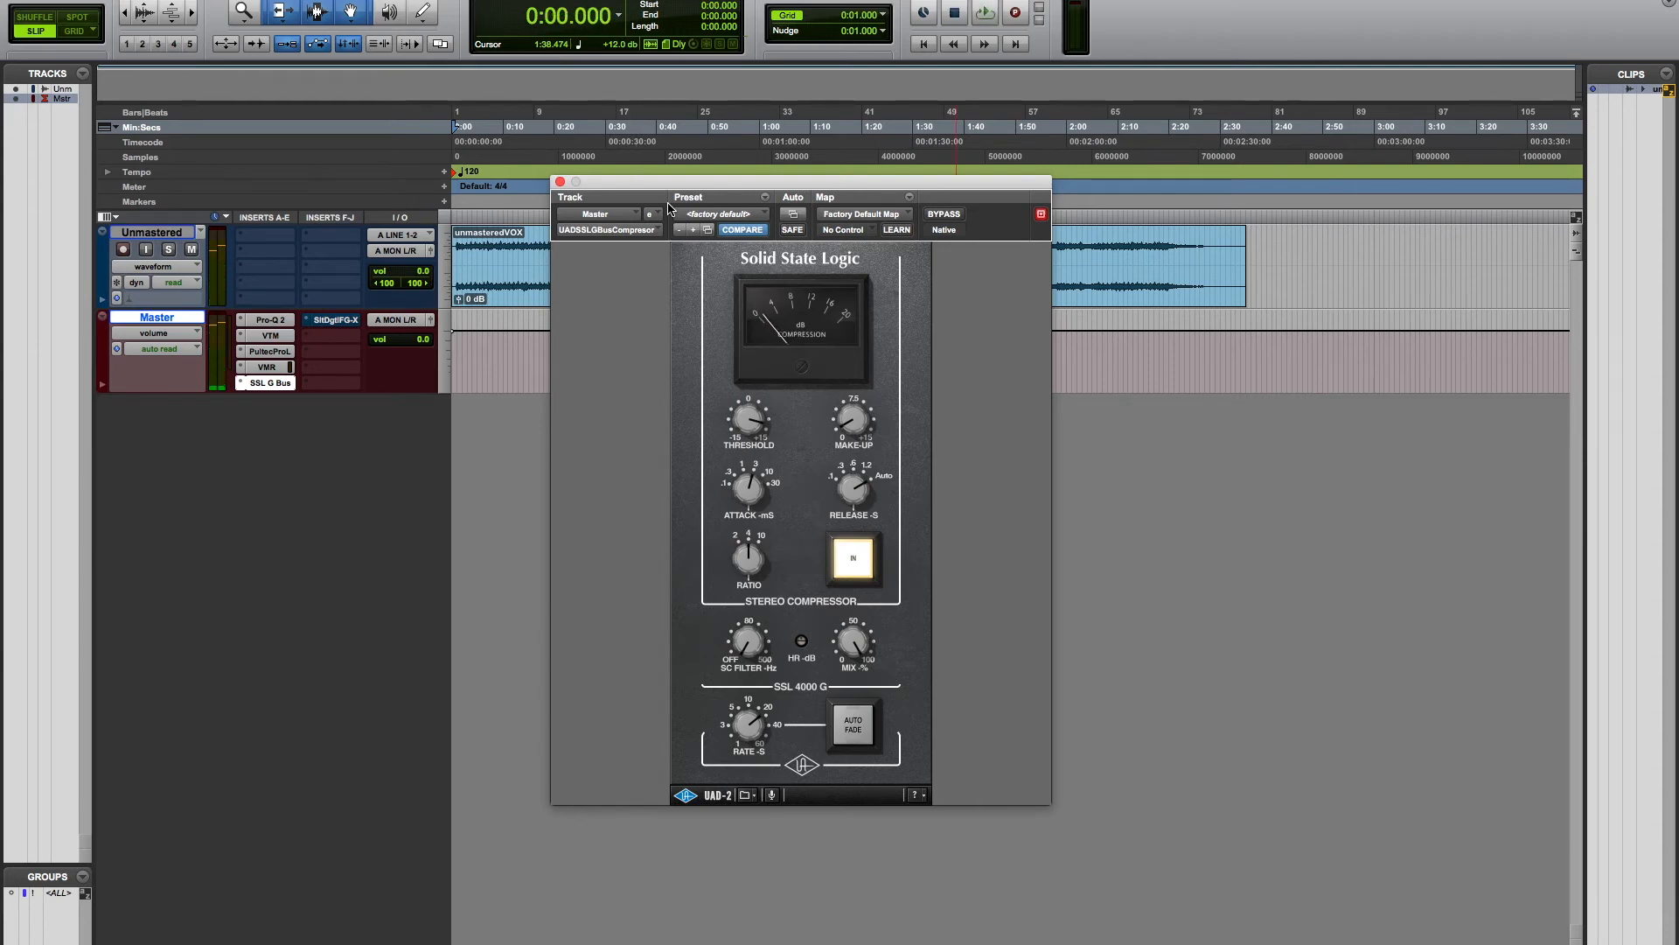
left_click(560, 183)
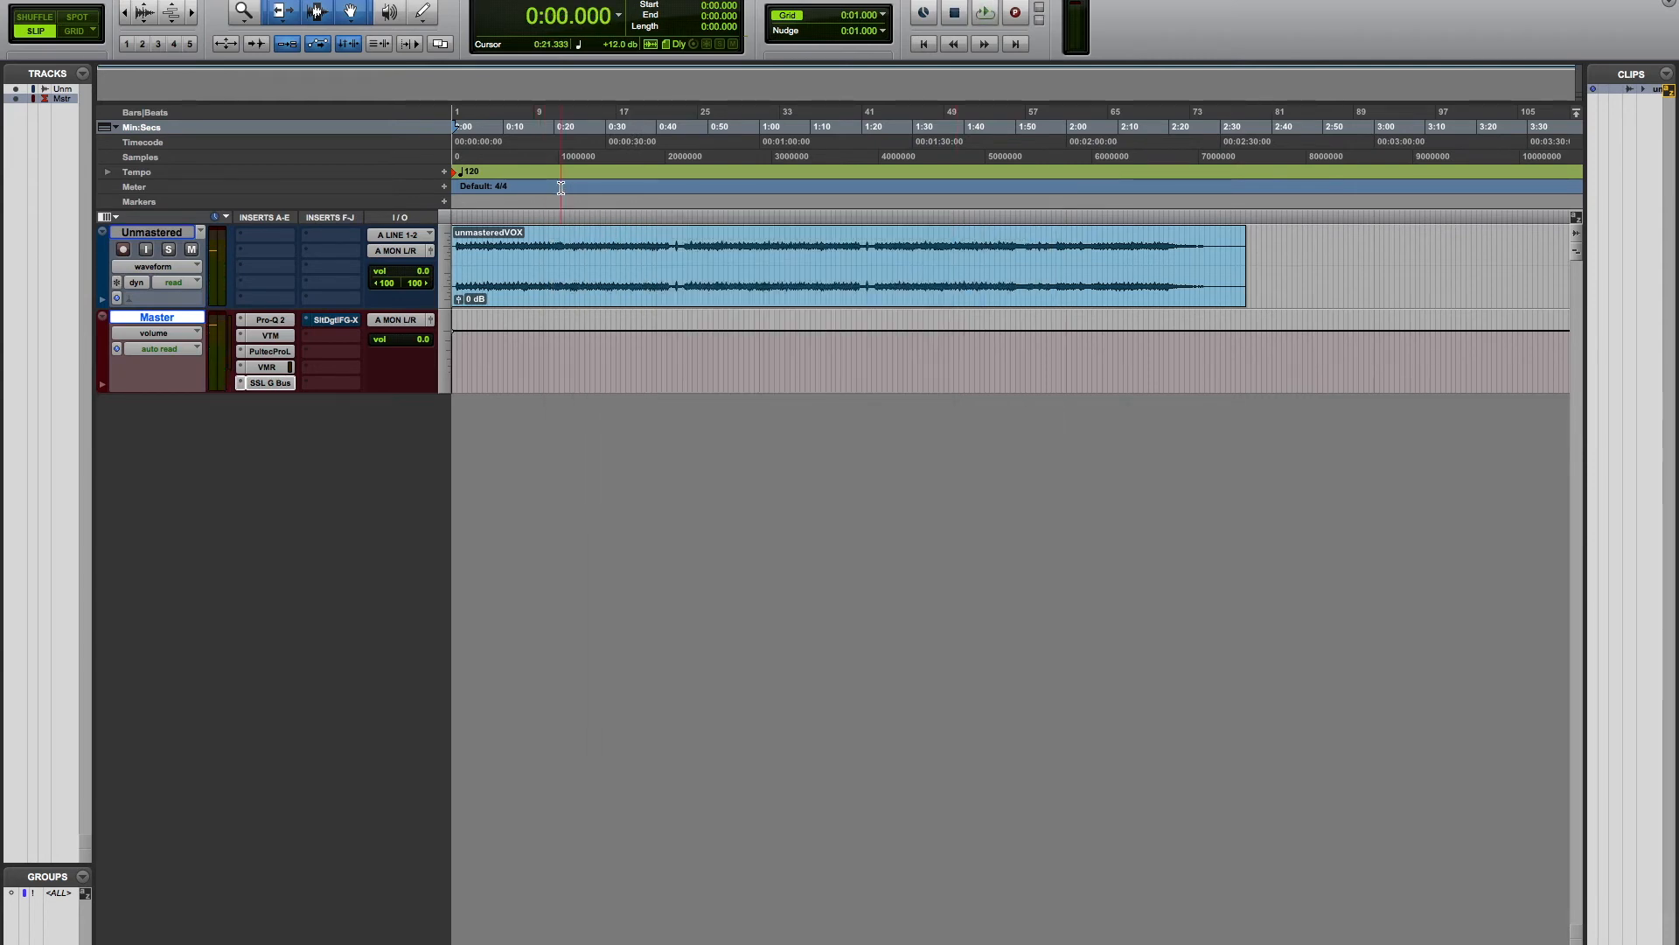
Reopen the SSL G Bus compressor to review its compression meter and settings, closing its window after each look
left_click(279, 384)
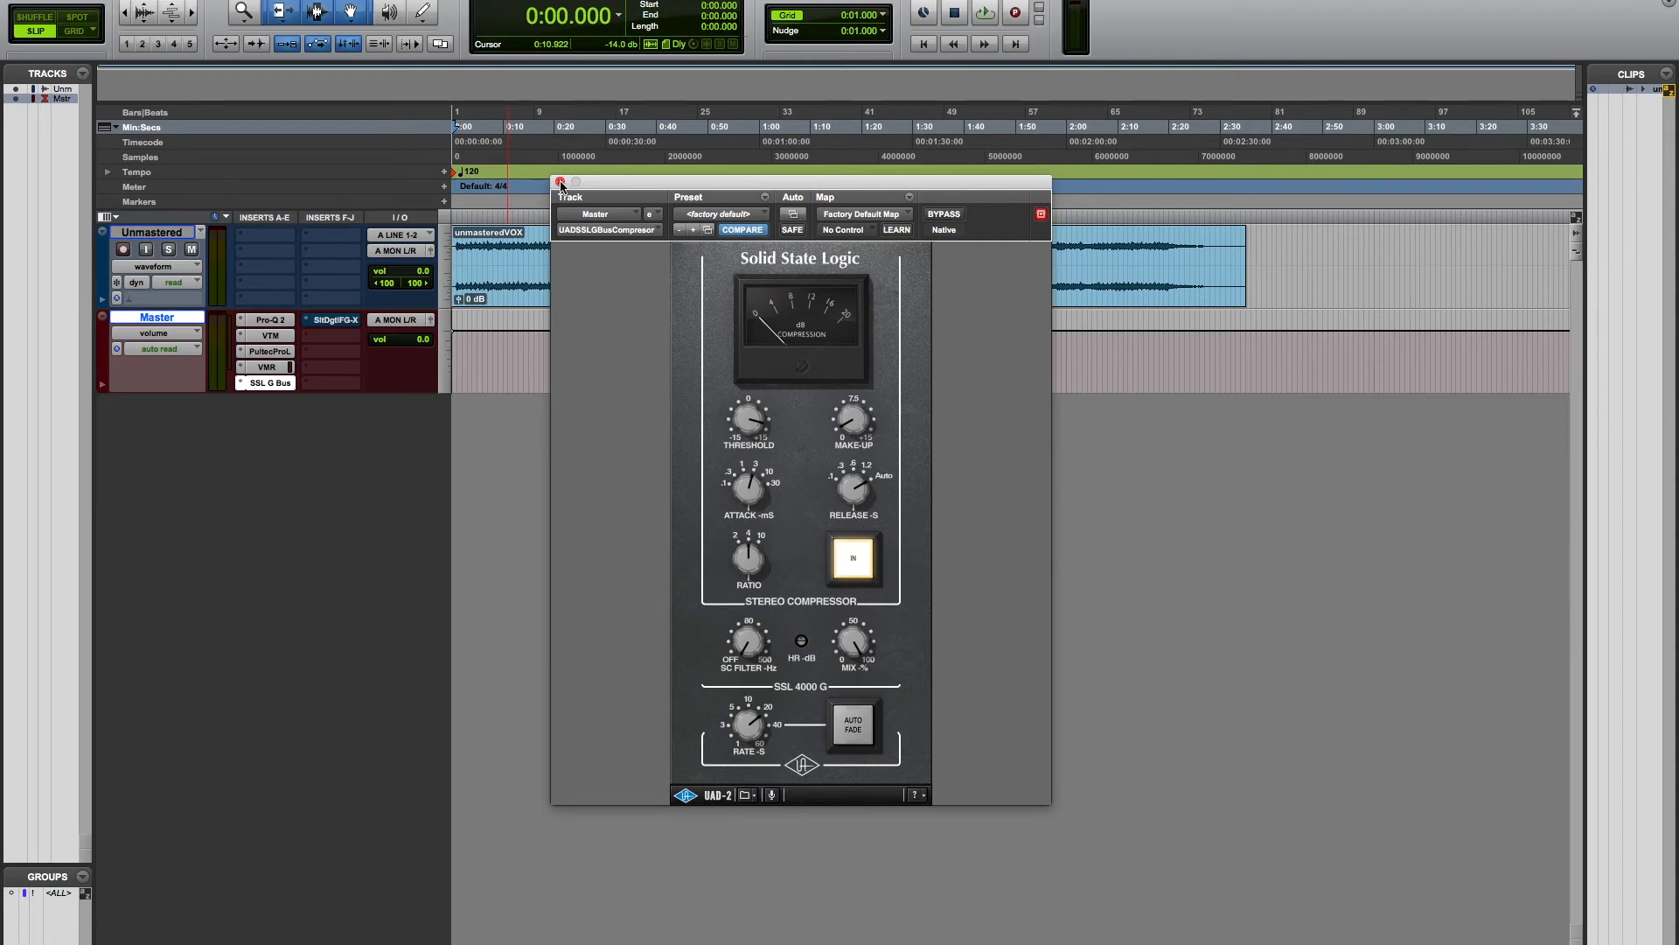
left_click(560, 183)
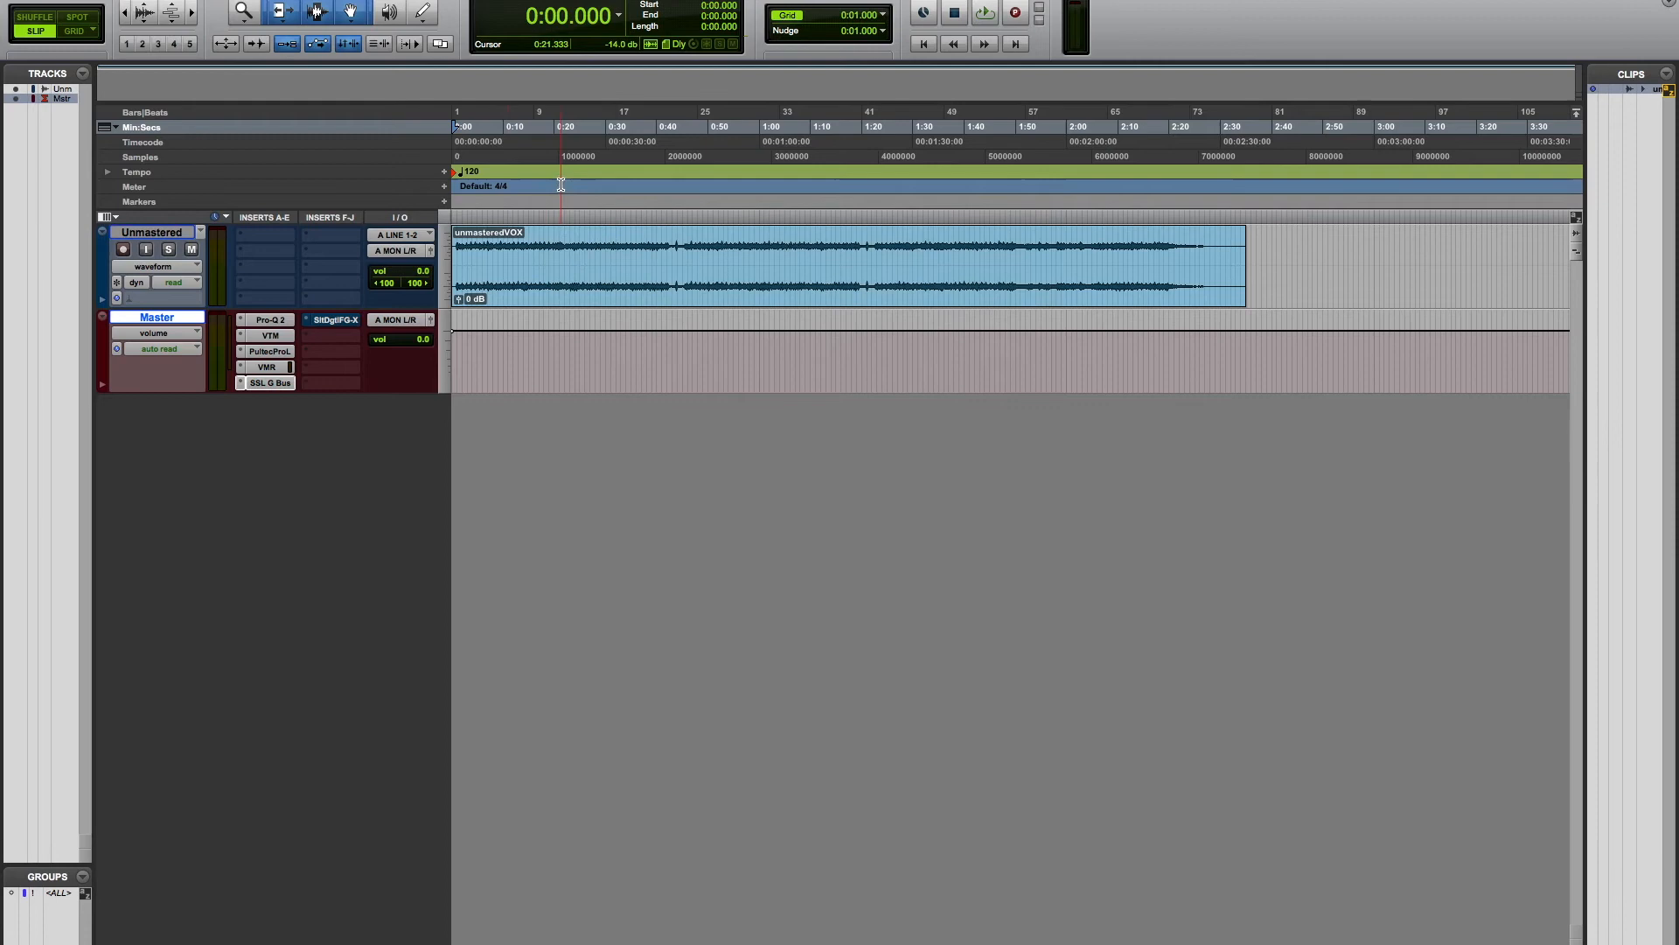
left_click(272, 383)
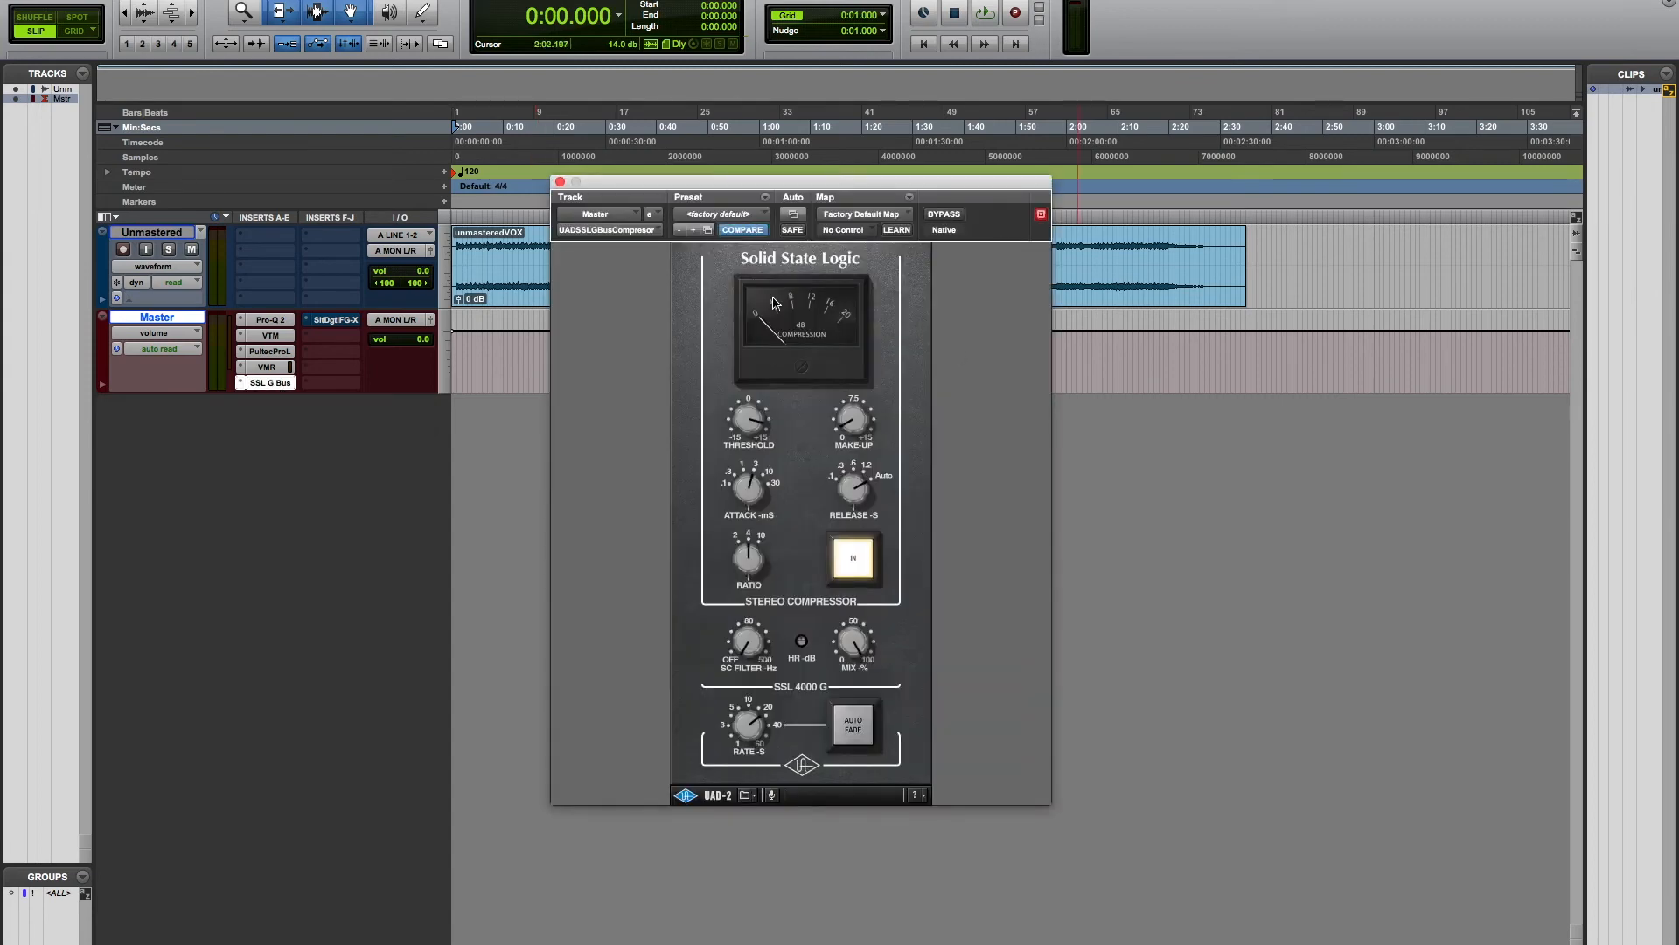
left_click(561, 183)
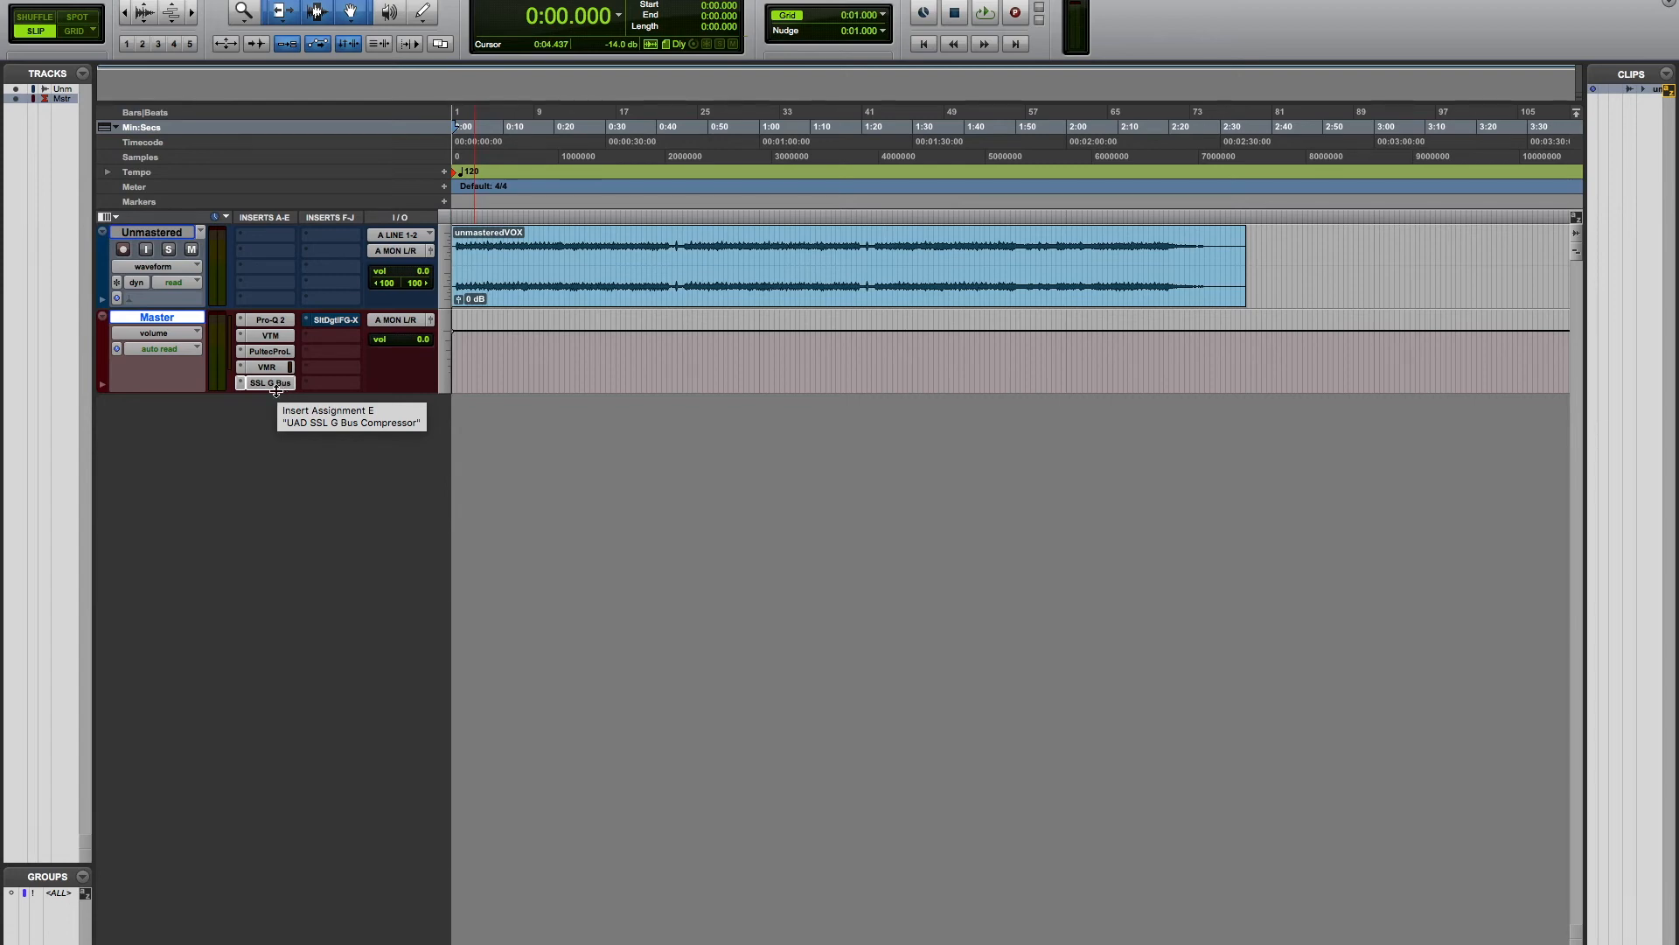
Open the Master track's Slate Digital FG-X insert, move its window up, and switch the FG Comp module on and back off
left_click(325, 322)
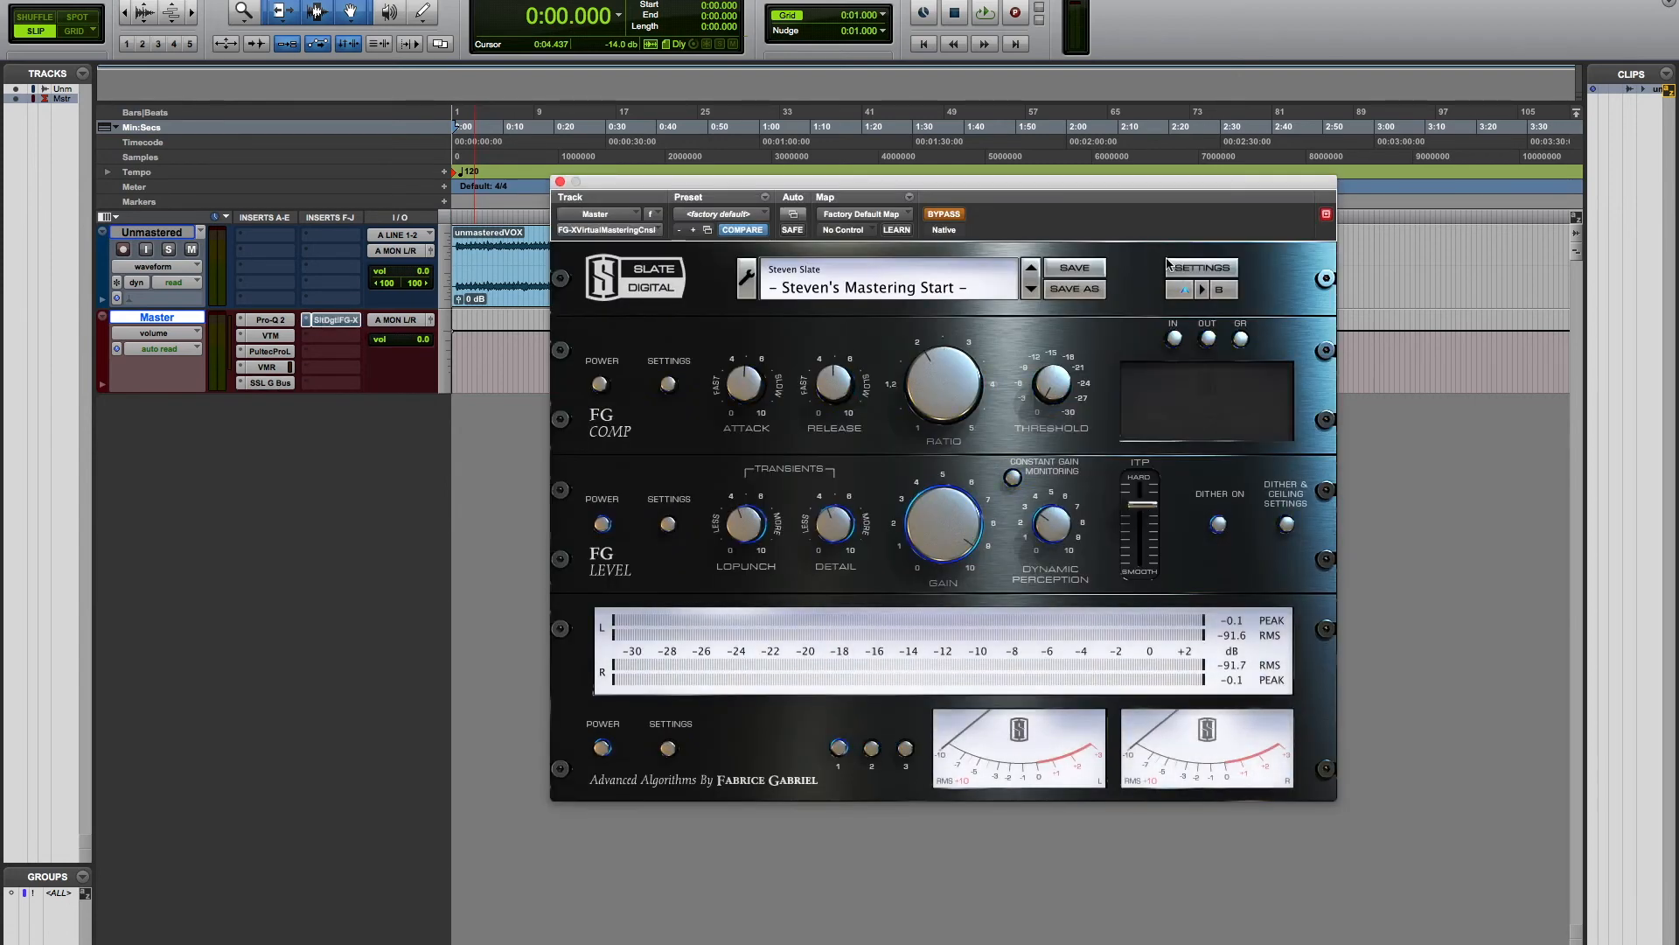
left_click_drag(1018, 184, 984, 157)
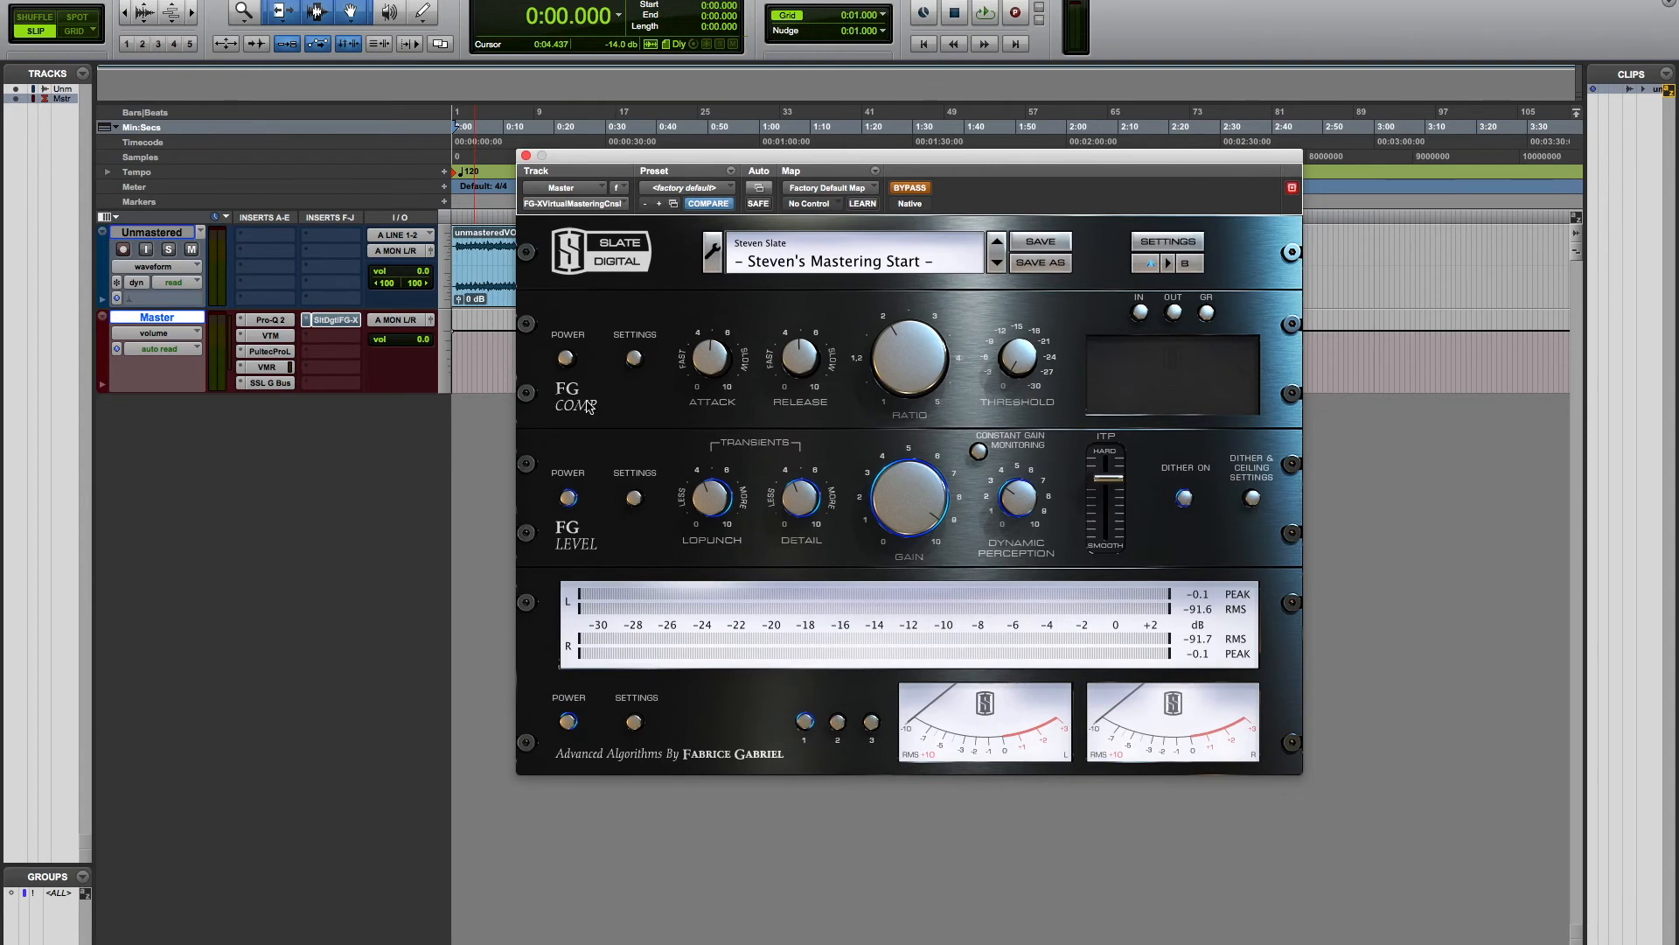
left_click(567, 359)
left_click(567, 359)
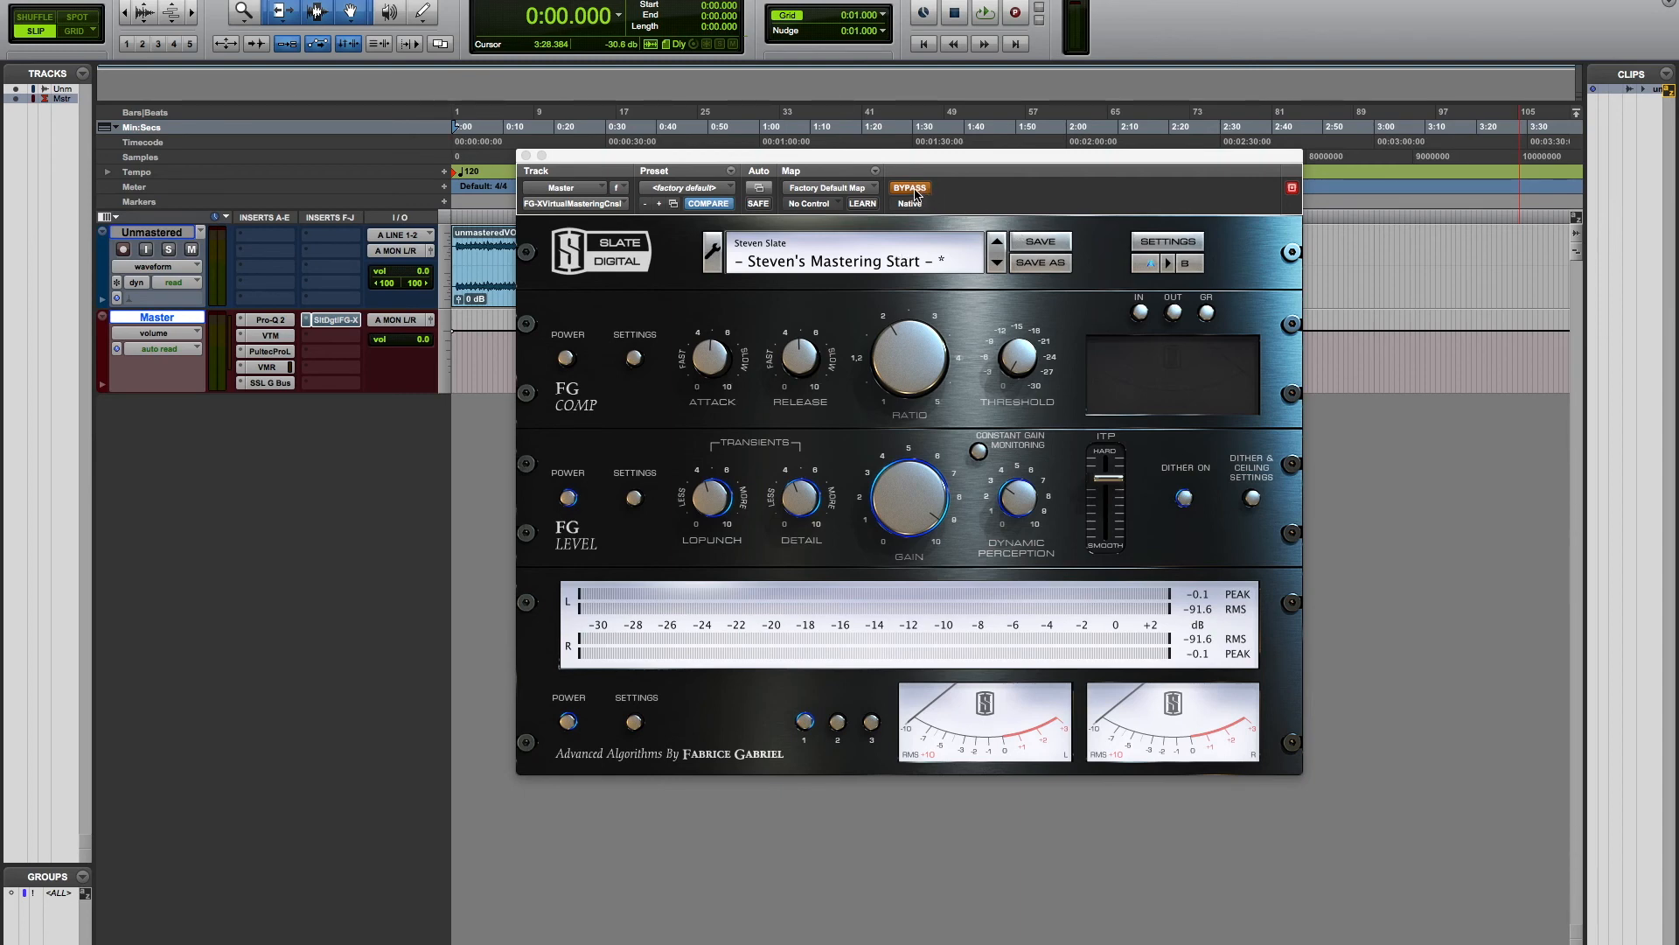
Play the song while toggling the FG-X bypass to compare, leave the plugin active, stop playback and close it
key("space")
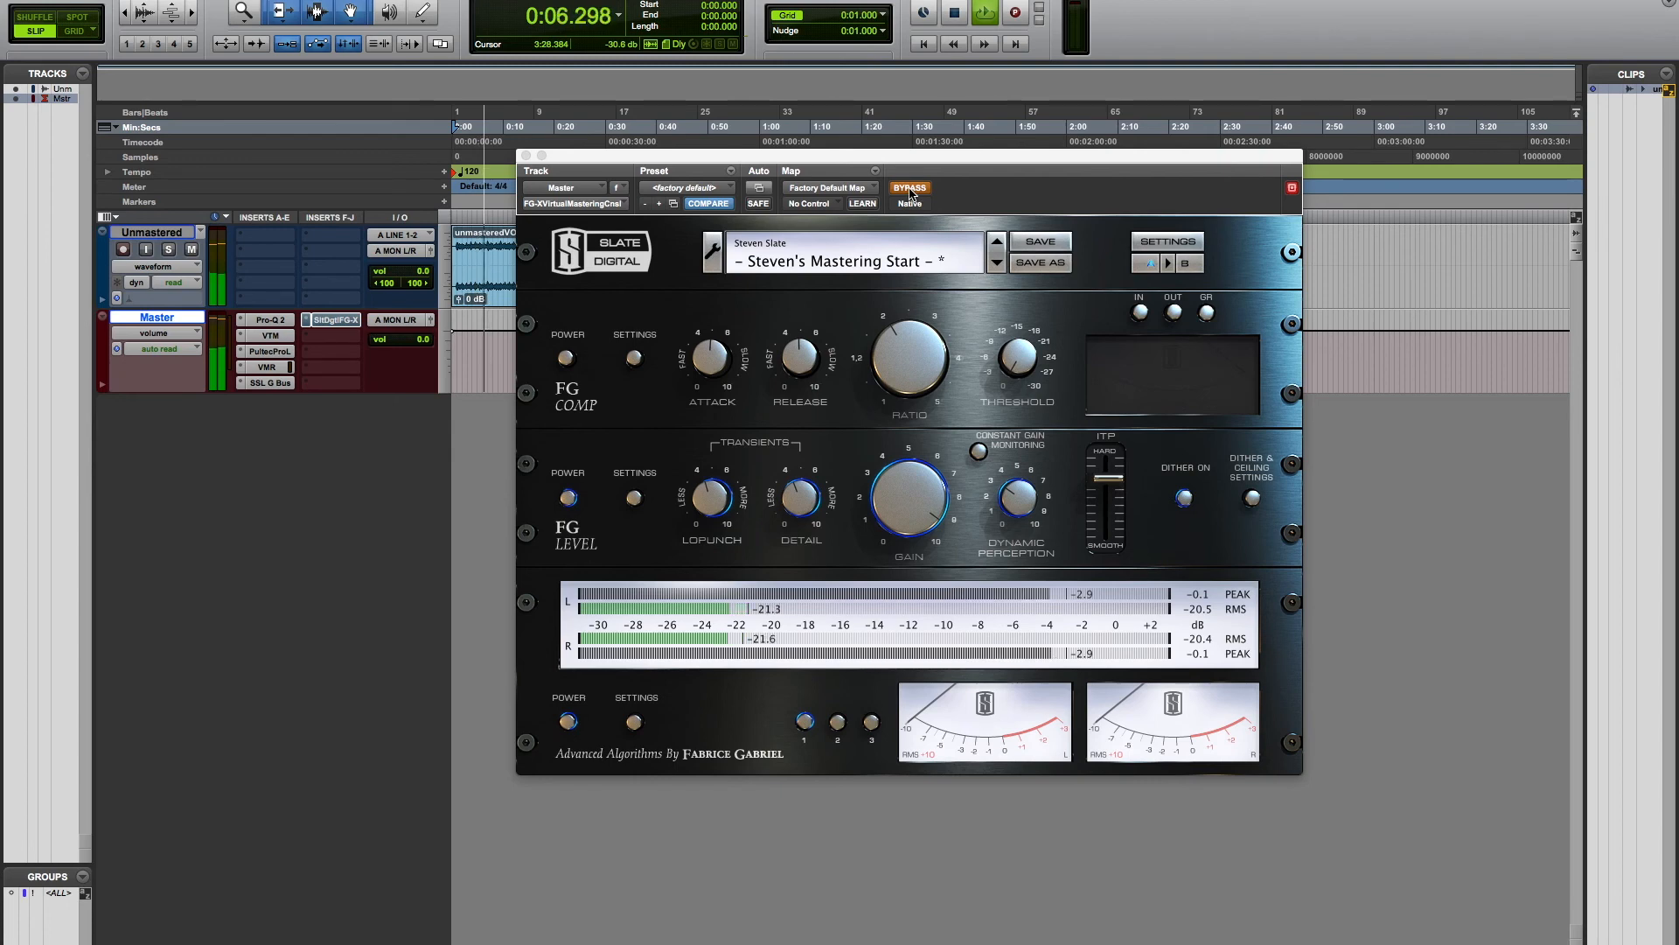
left_click(910, 189)
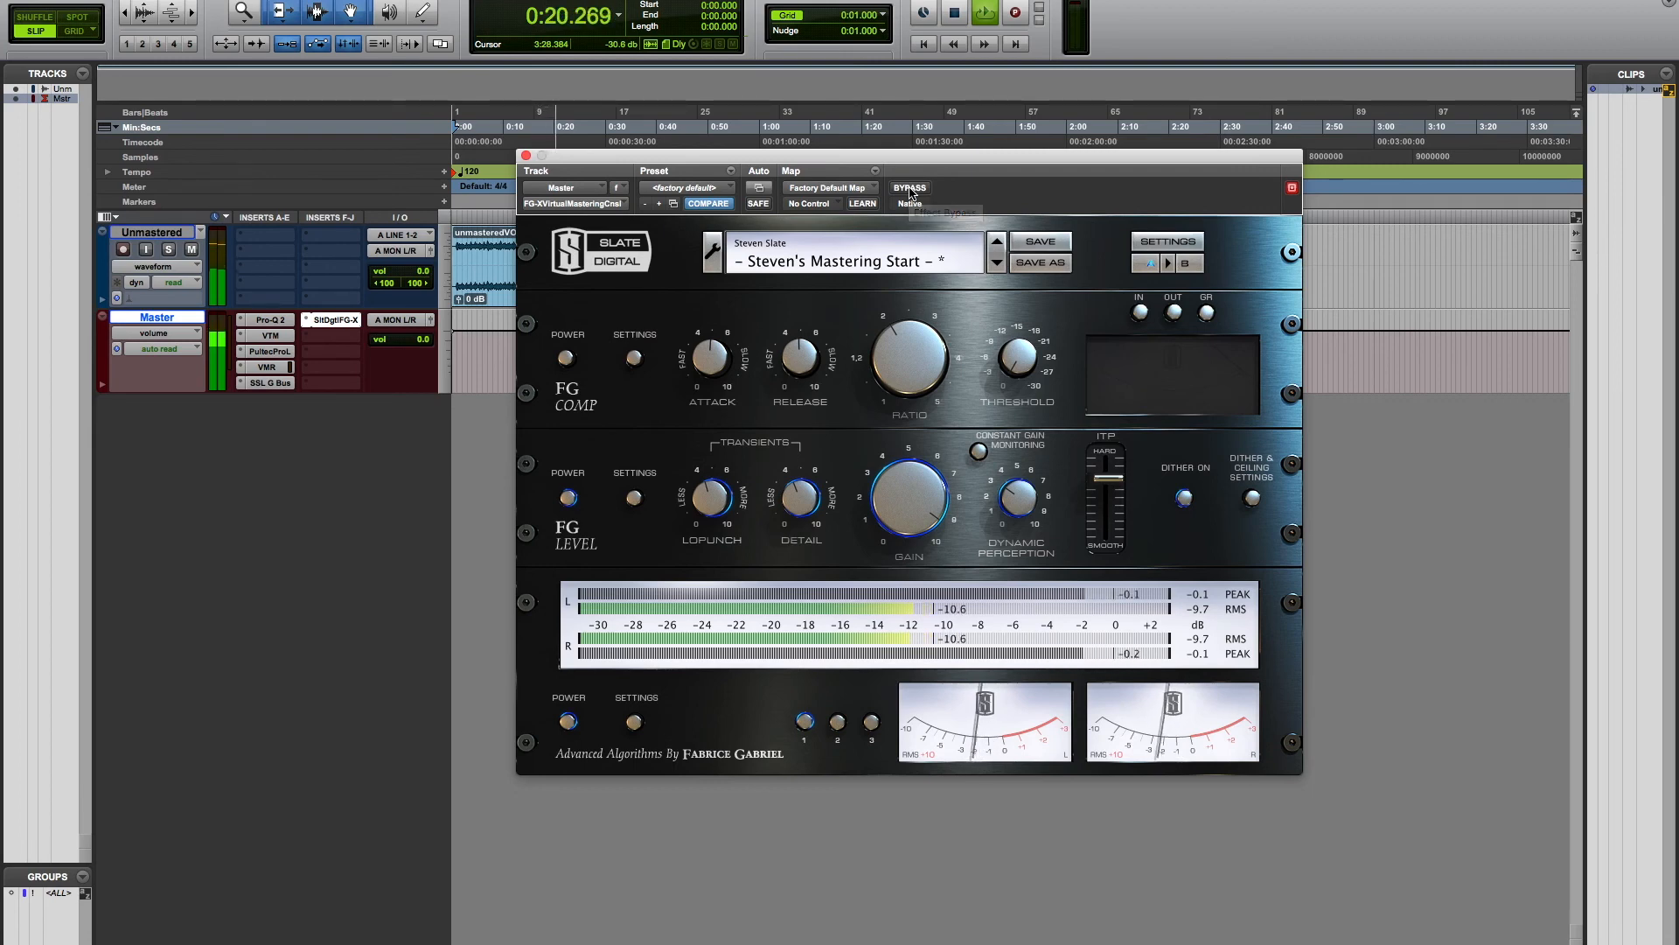
left_click(911, 189)
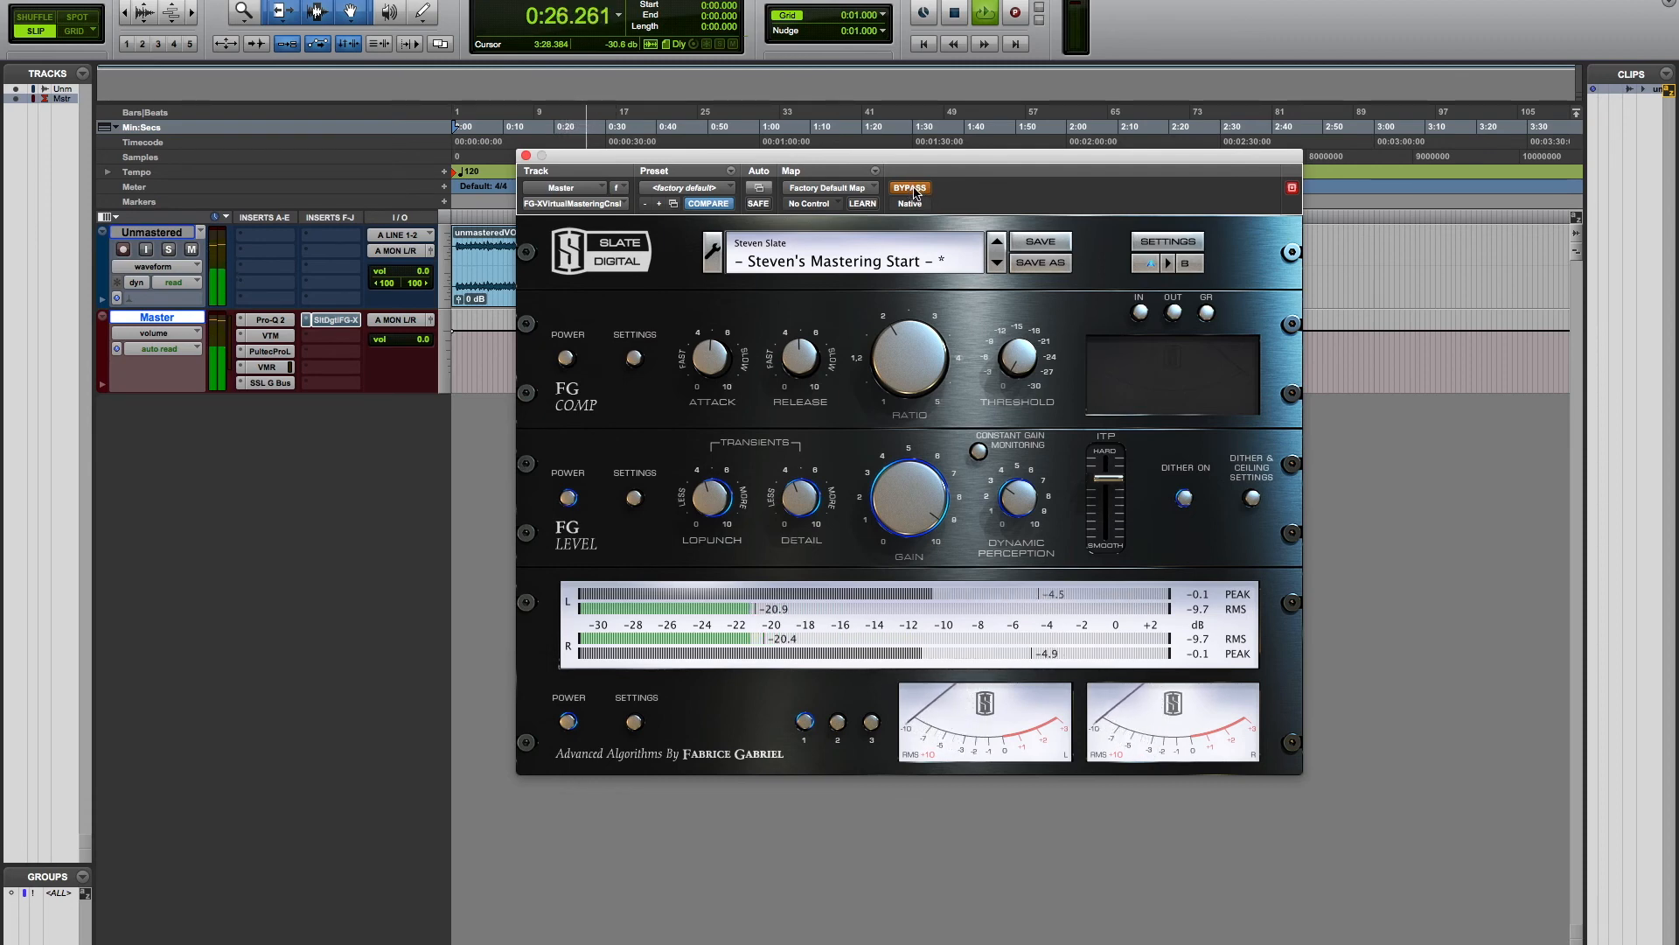
left_click(912, 189)
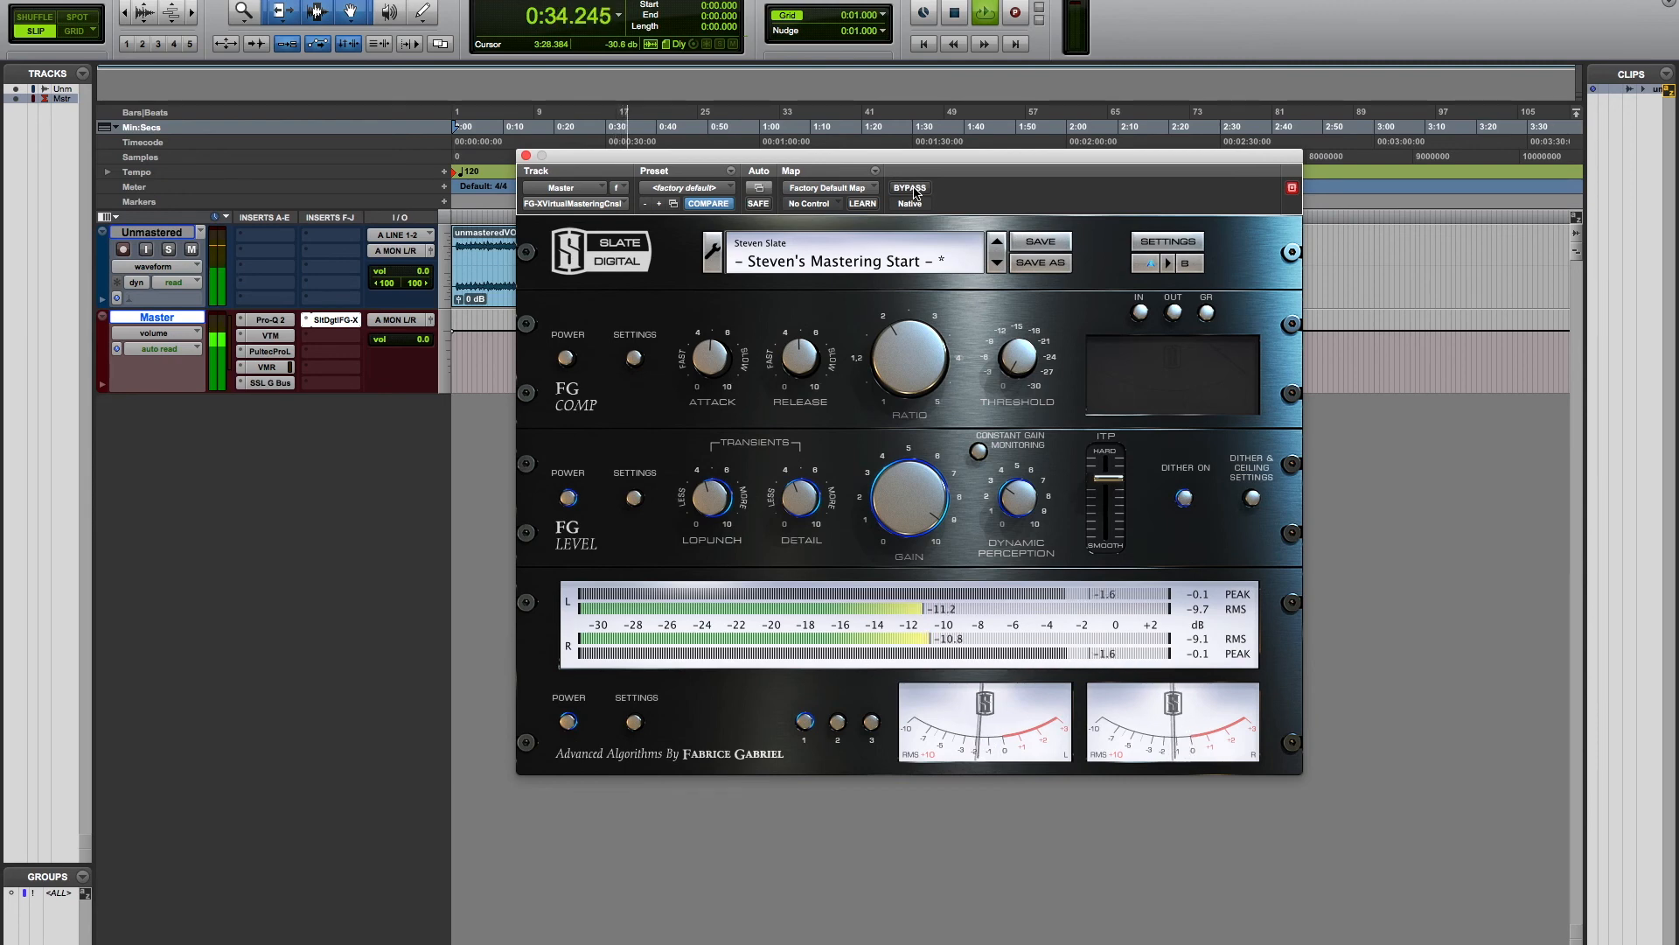
left_click(912, 188)
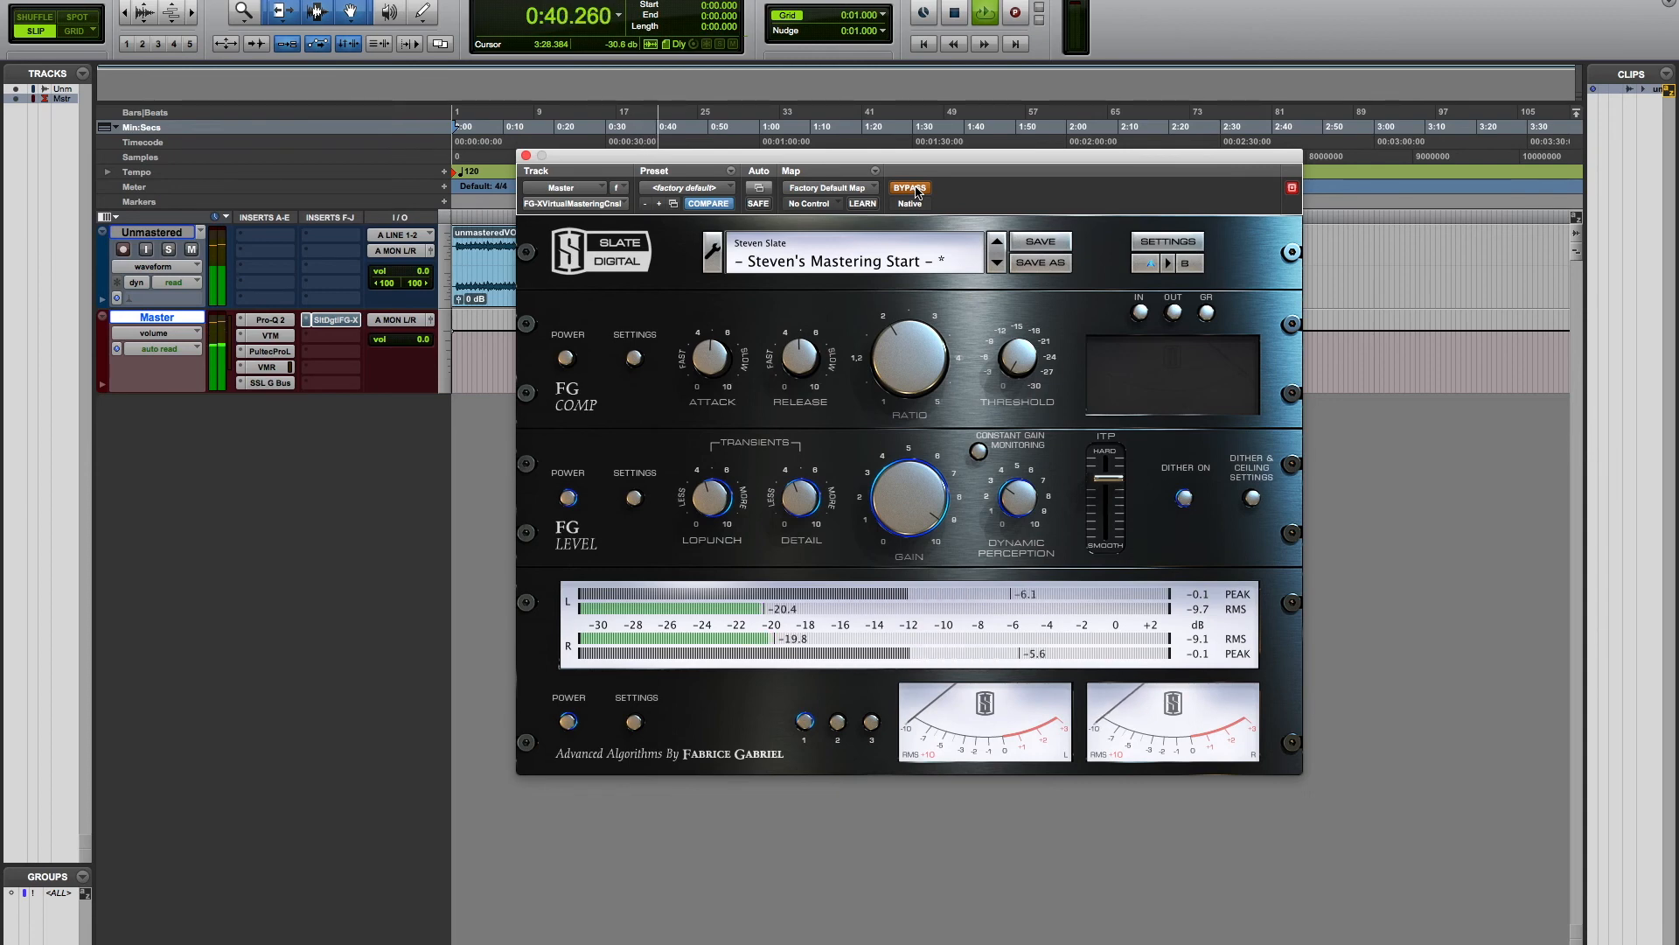
left_click(909, 189)
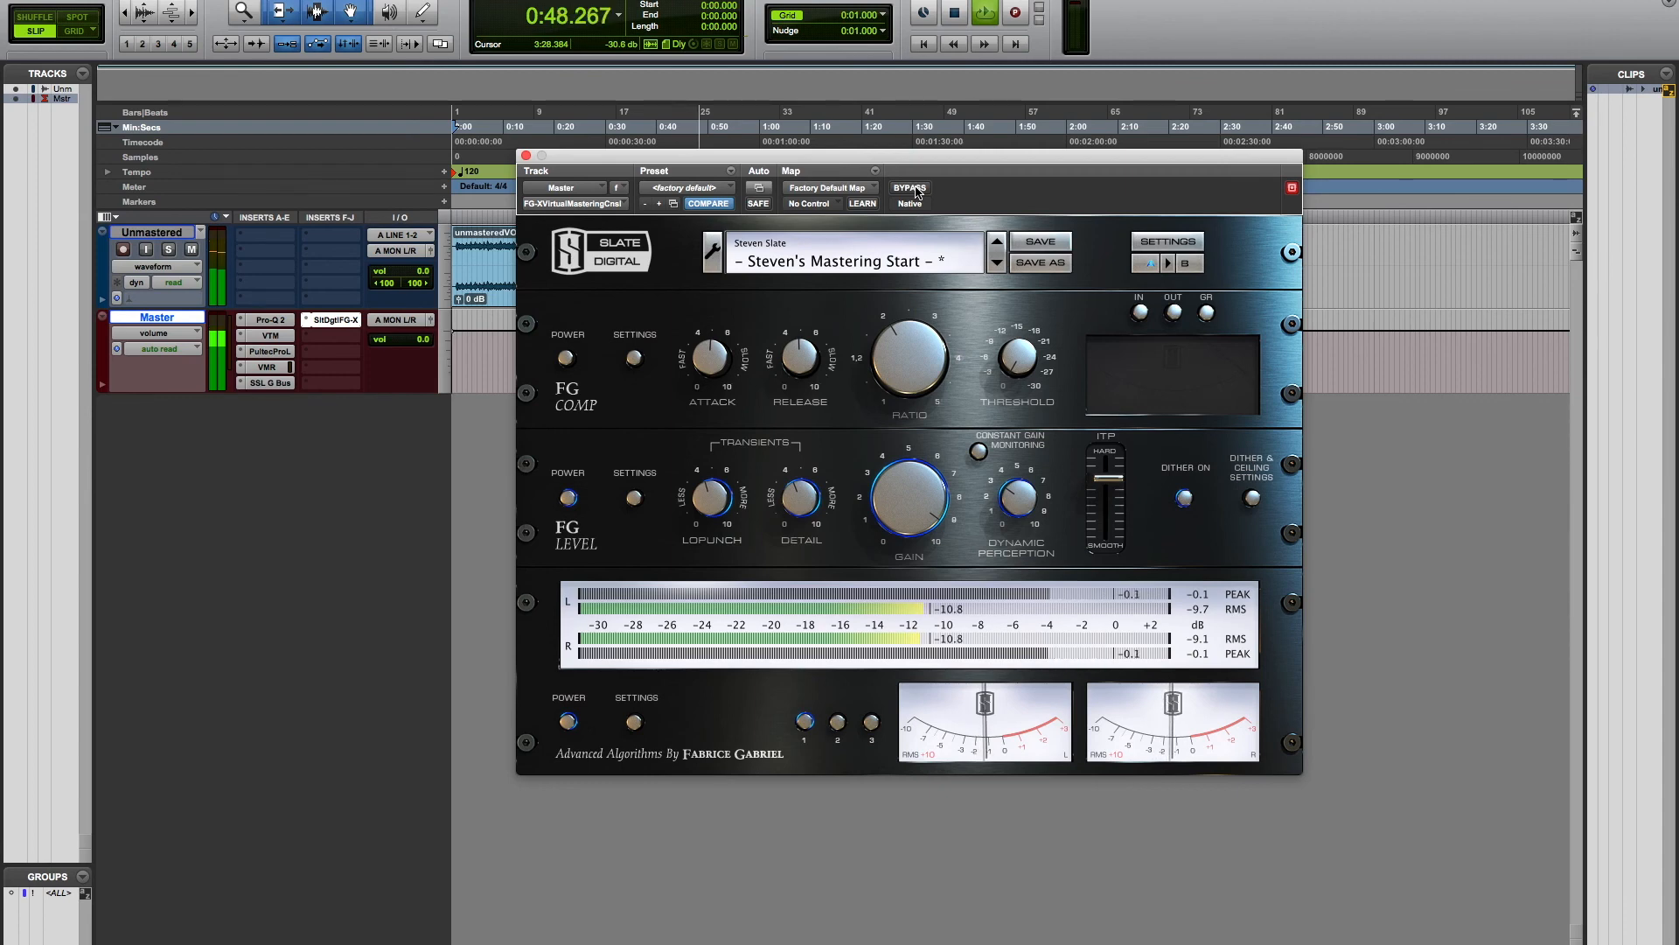
key("space")
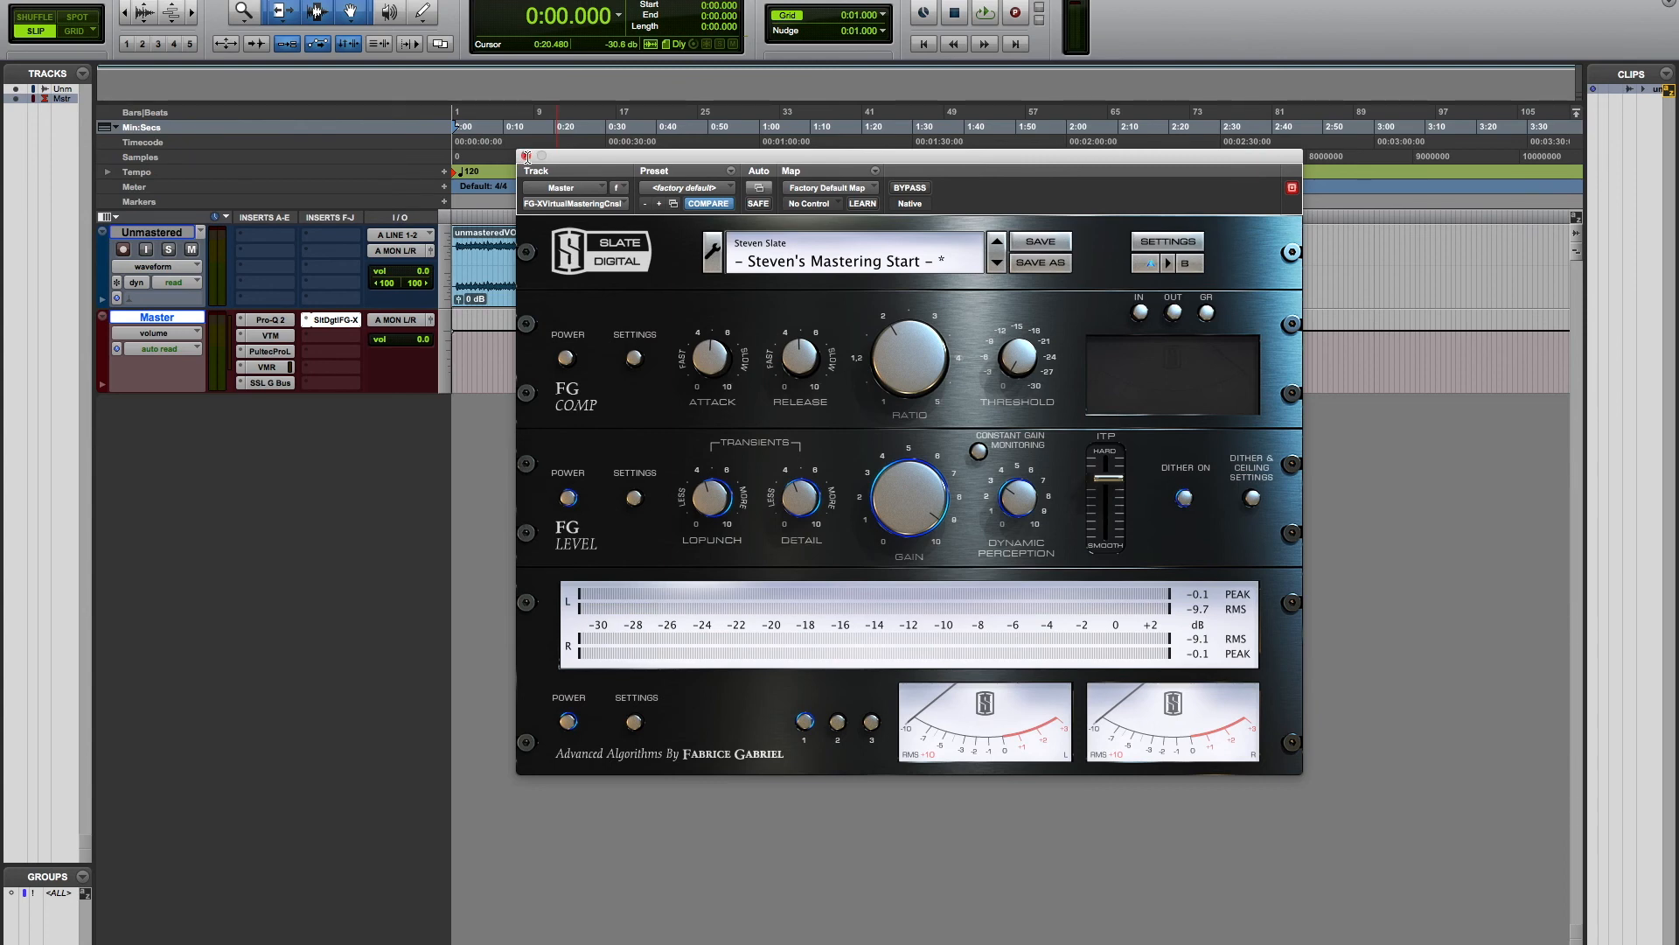
left_click(526, 157)
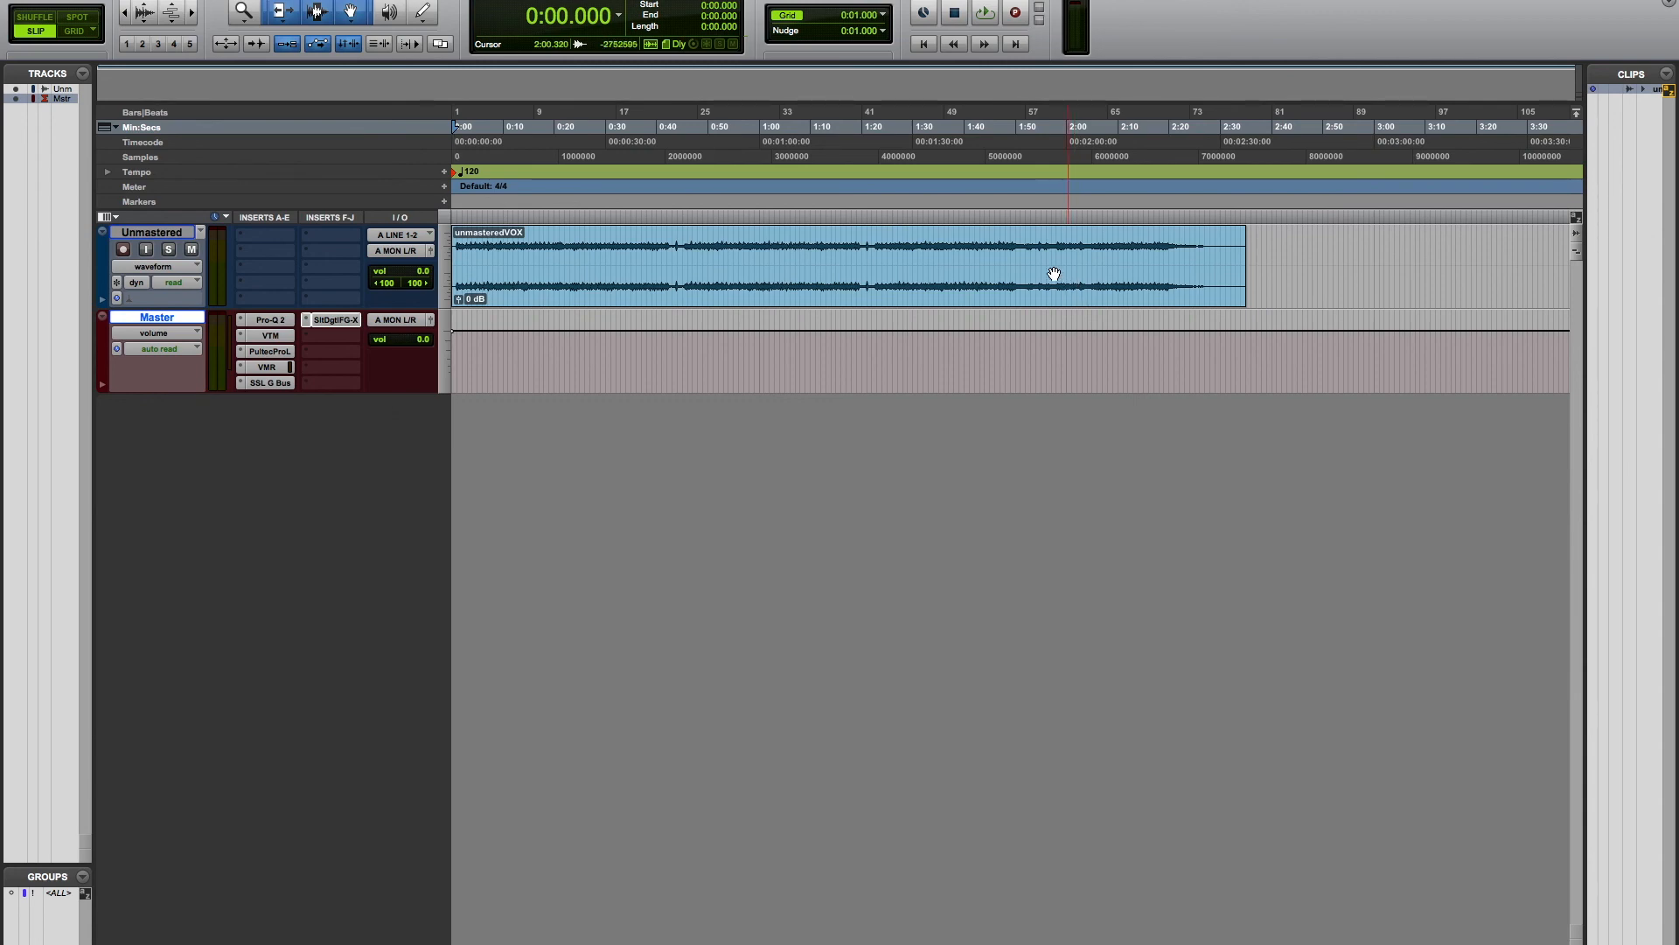
scroll(547, 201, "right", 2)
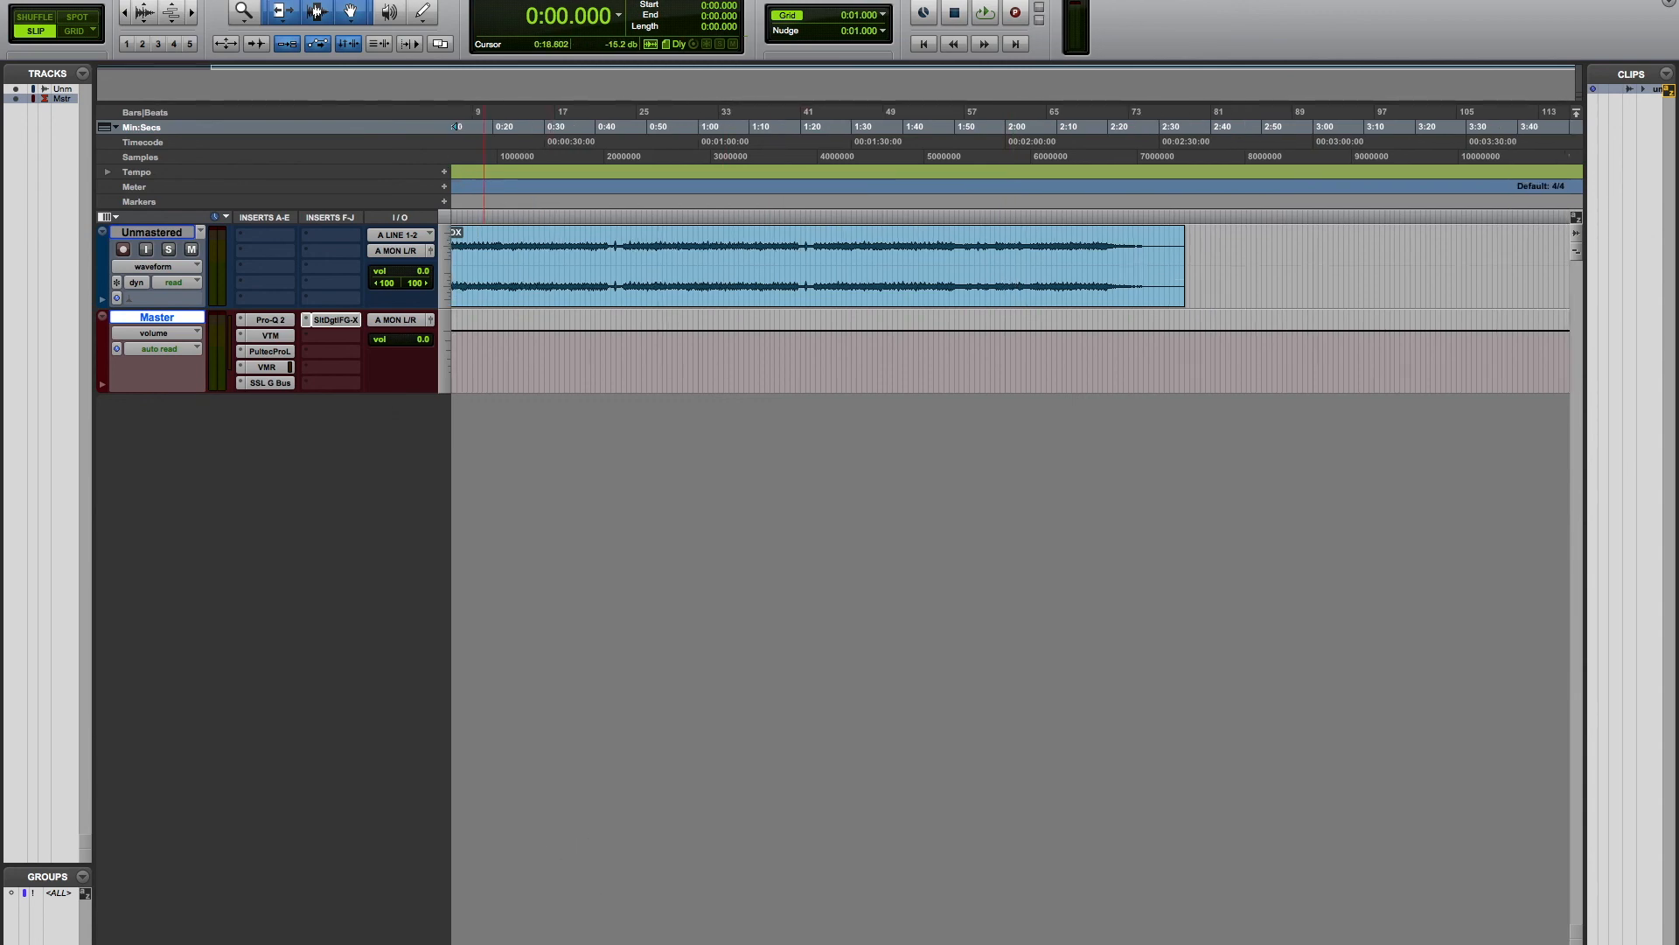
scroll(455, 127, "left", 2)
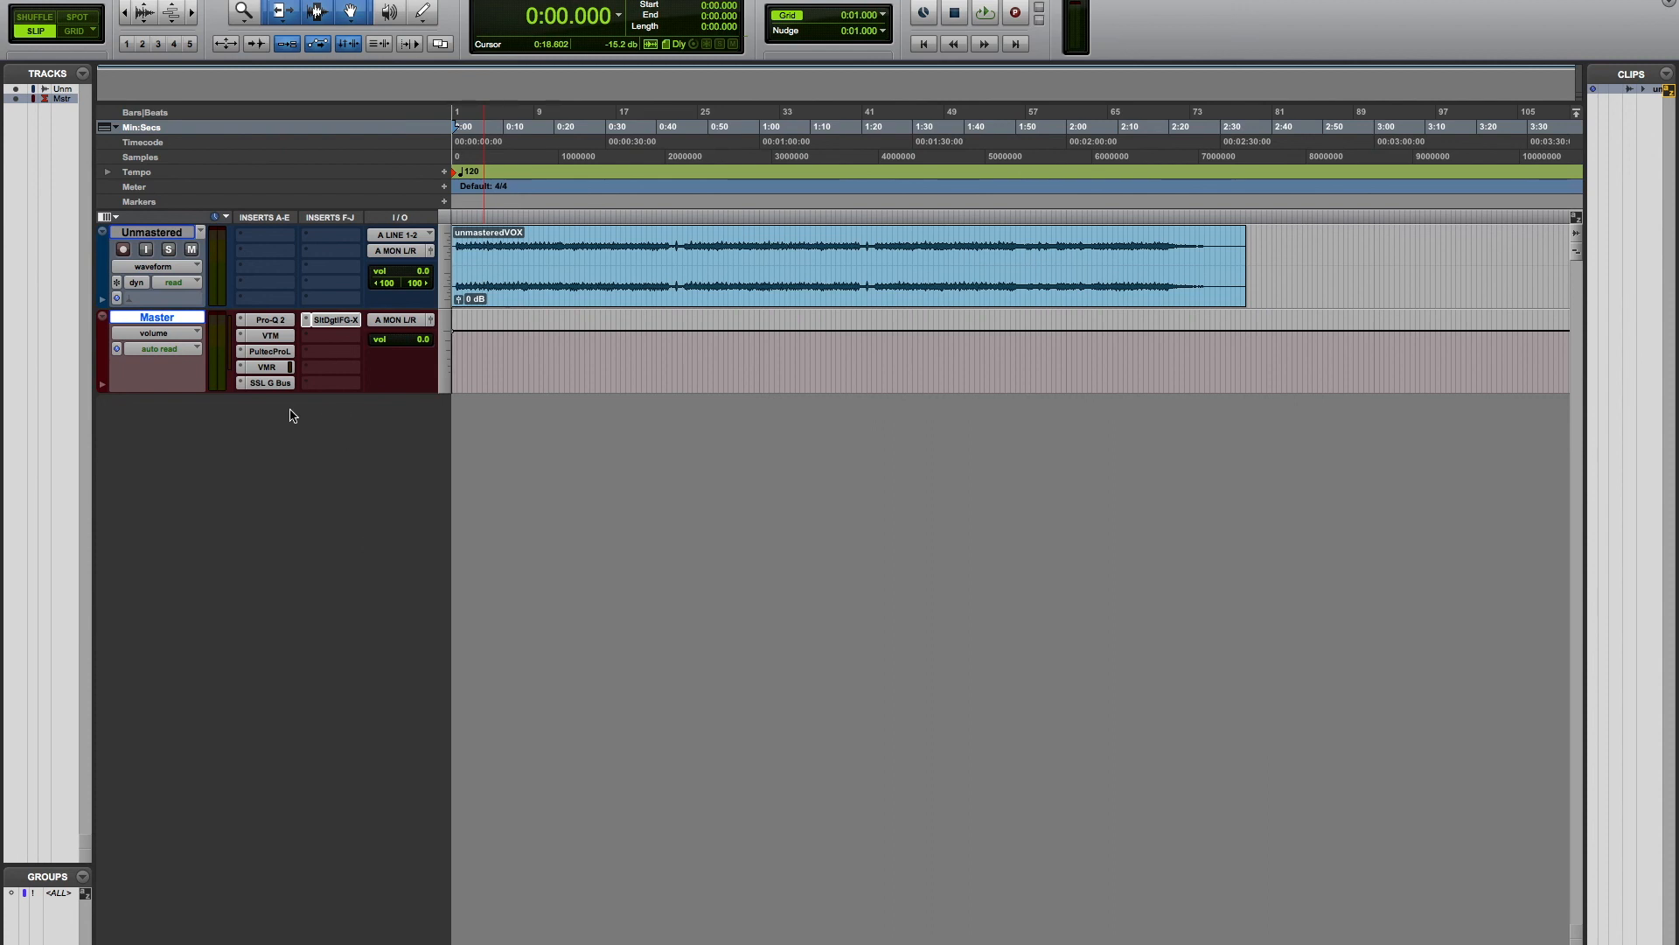
Bypass all Master inserts together, toggle them on and off during playback to compare, leave them all active and stop playback
left_click(275, 328)
left_click(274, 327)
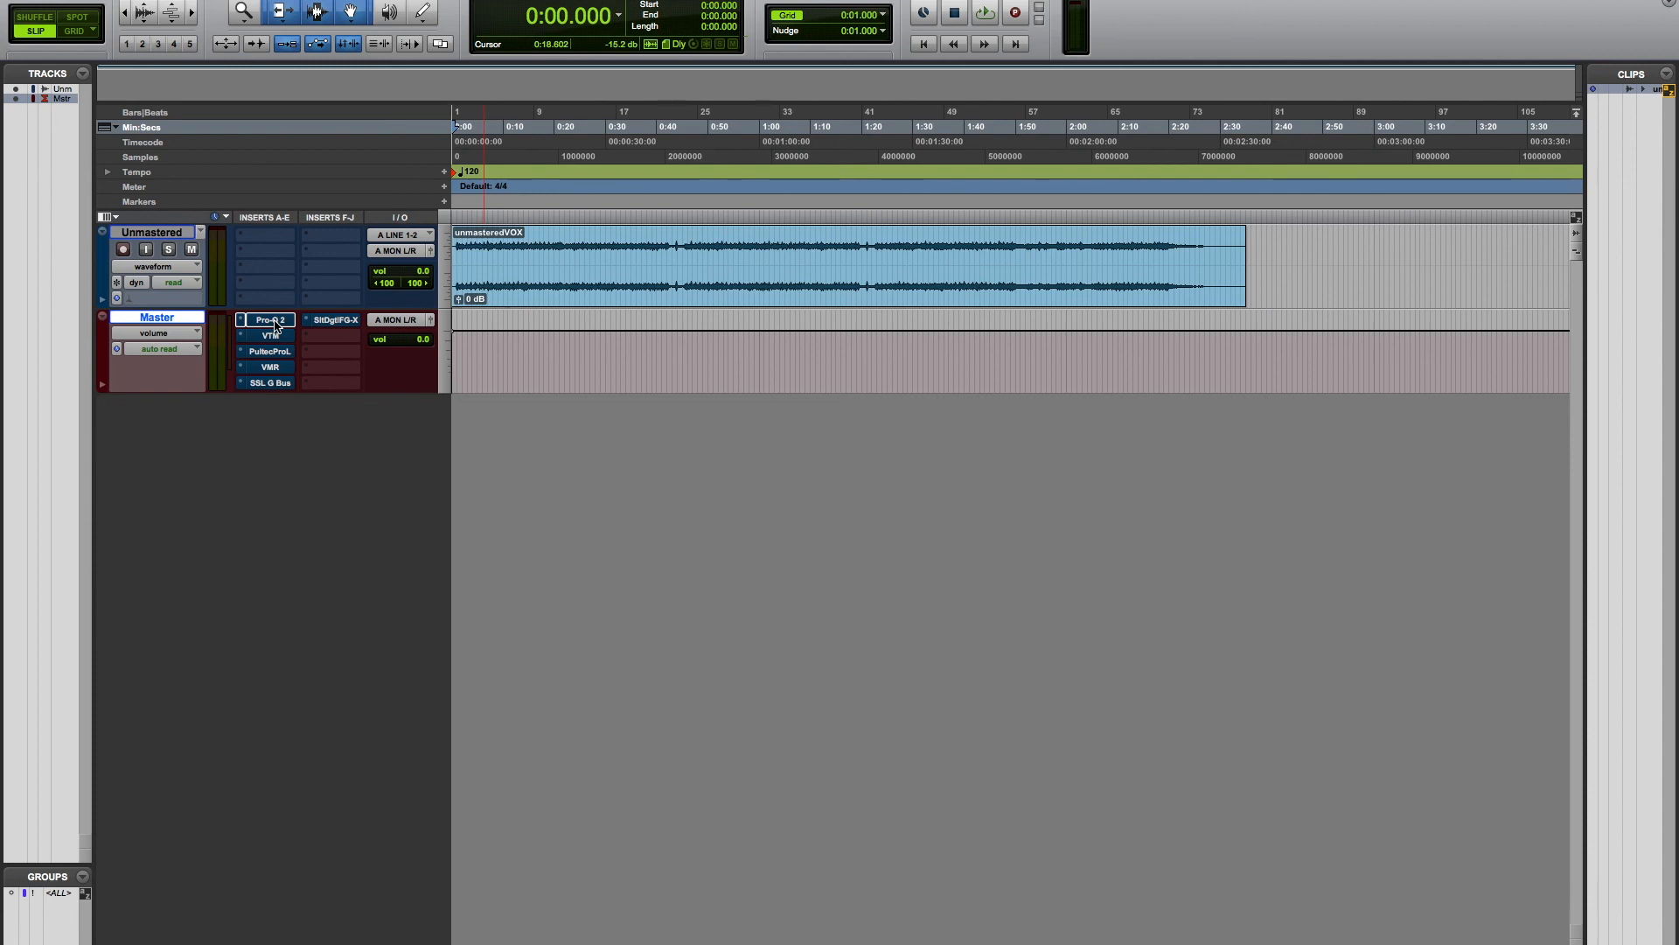
key("space")
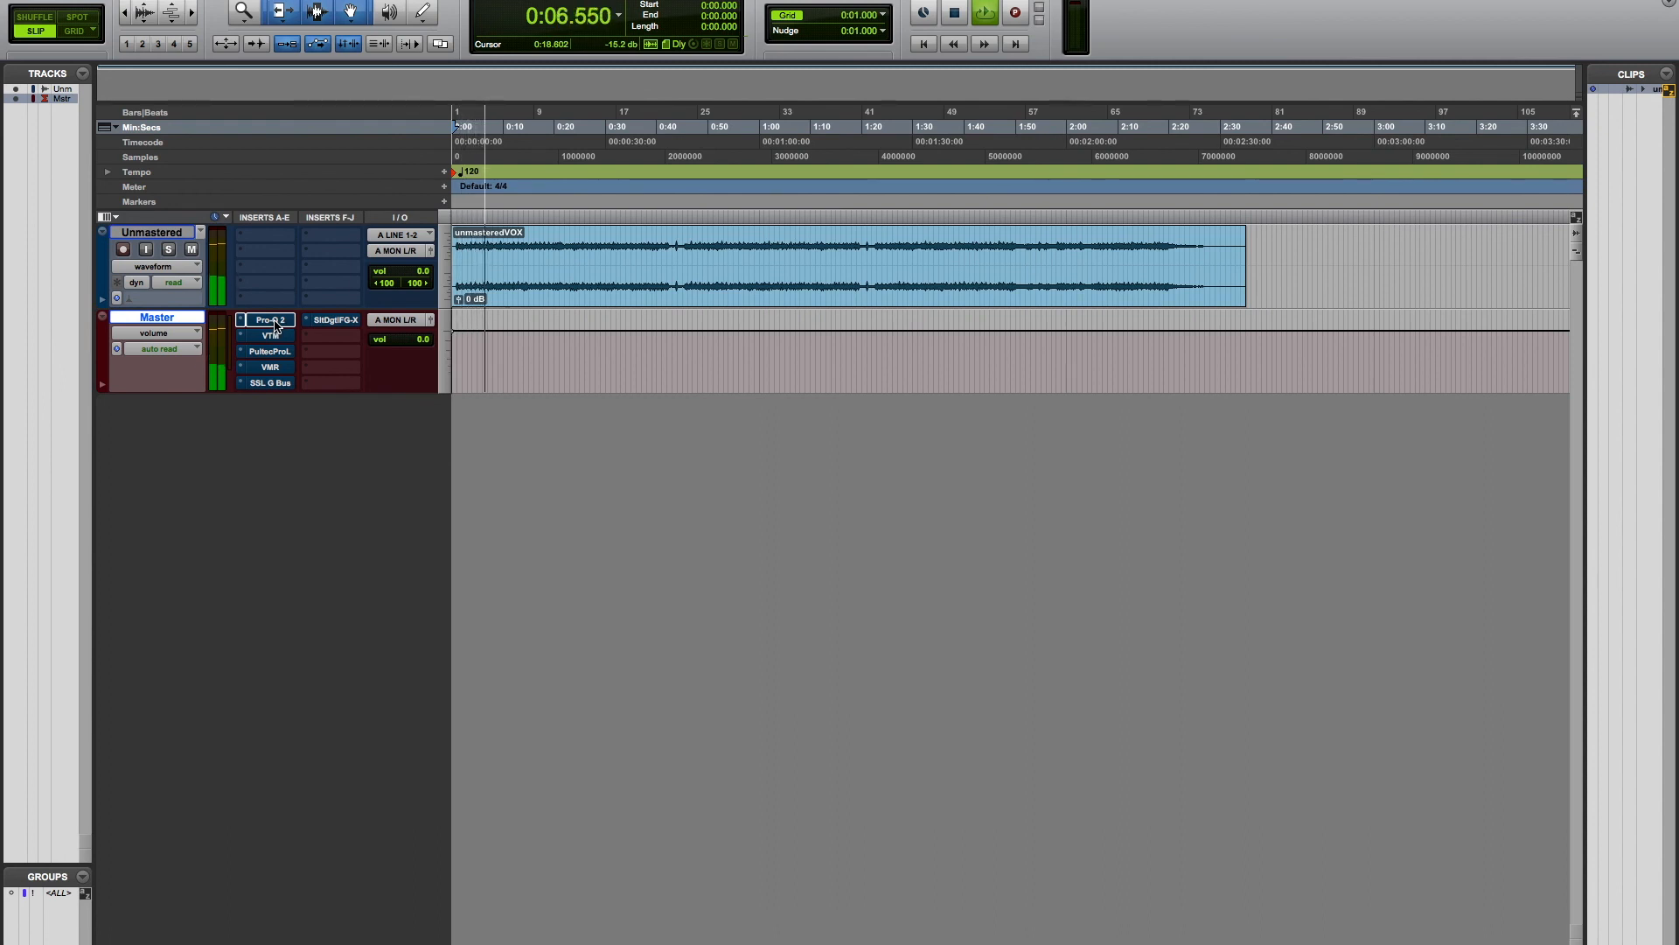
left_click(274, 321, "shift+super")
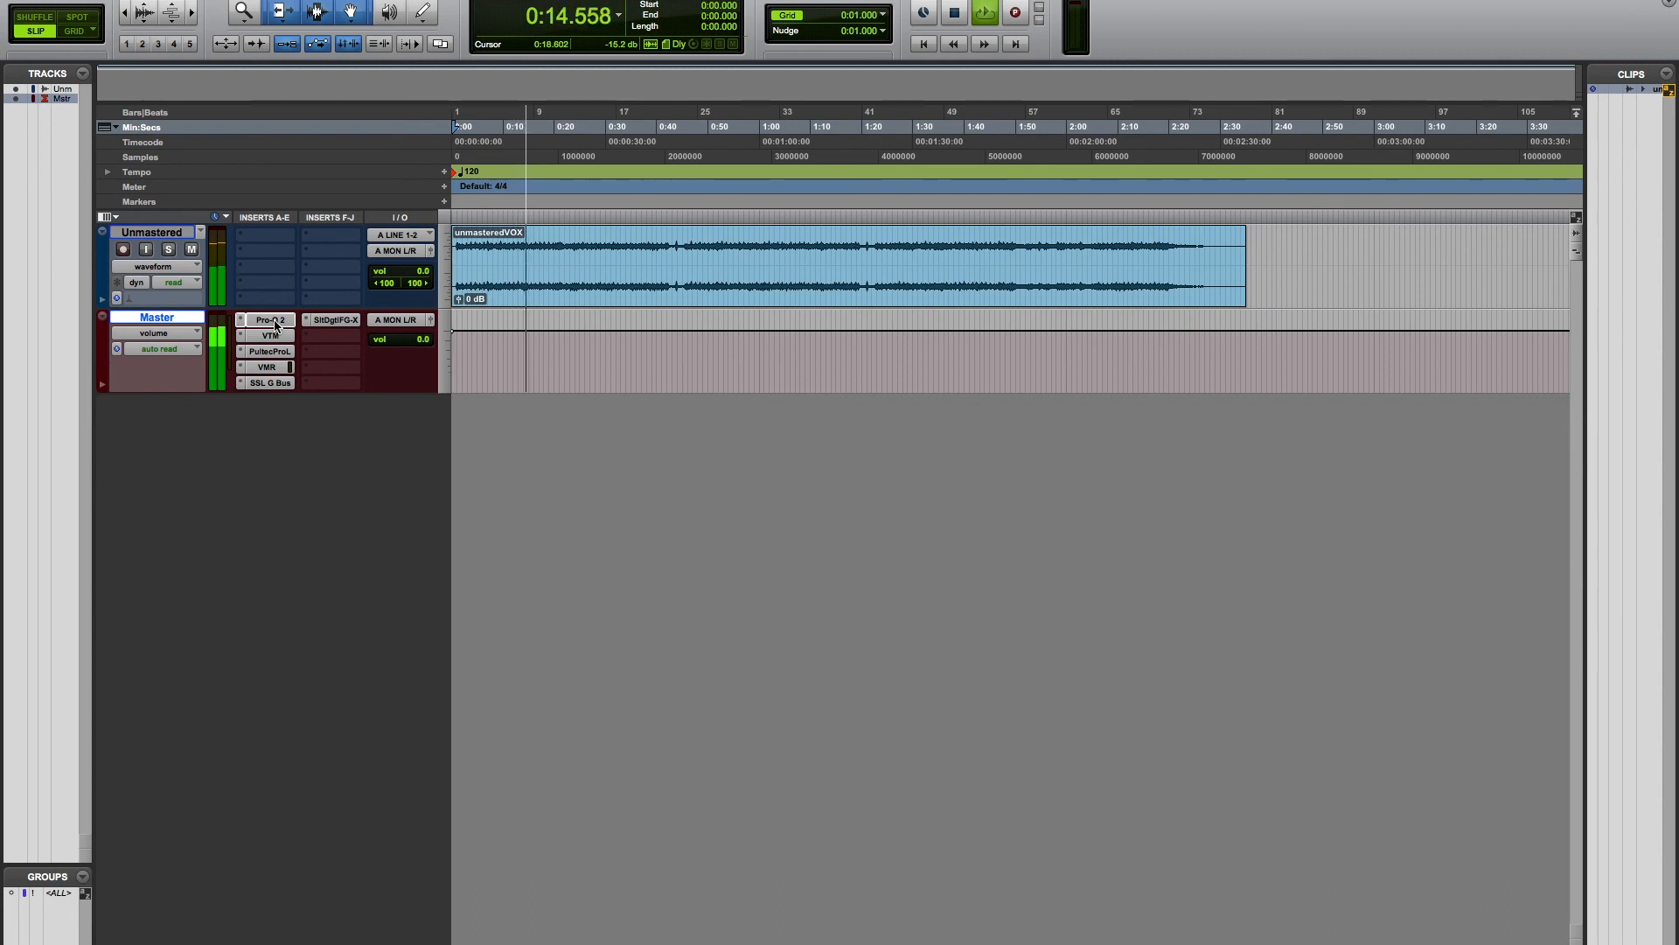
left_click(274, 321, "shift+super")
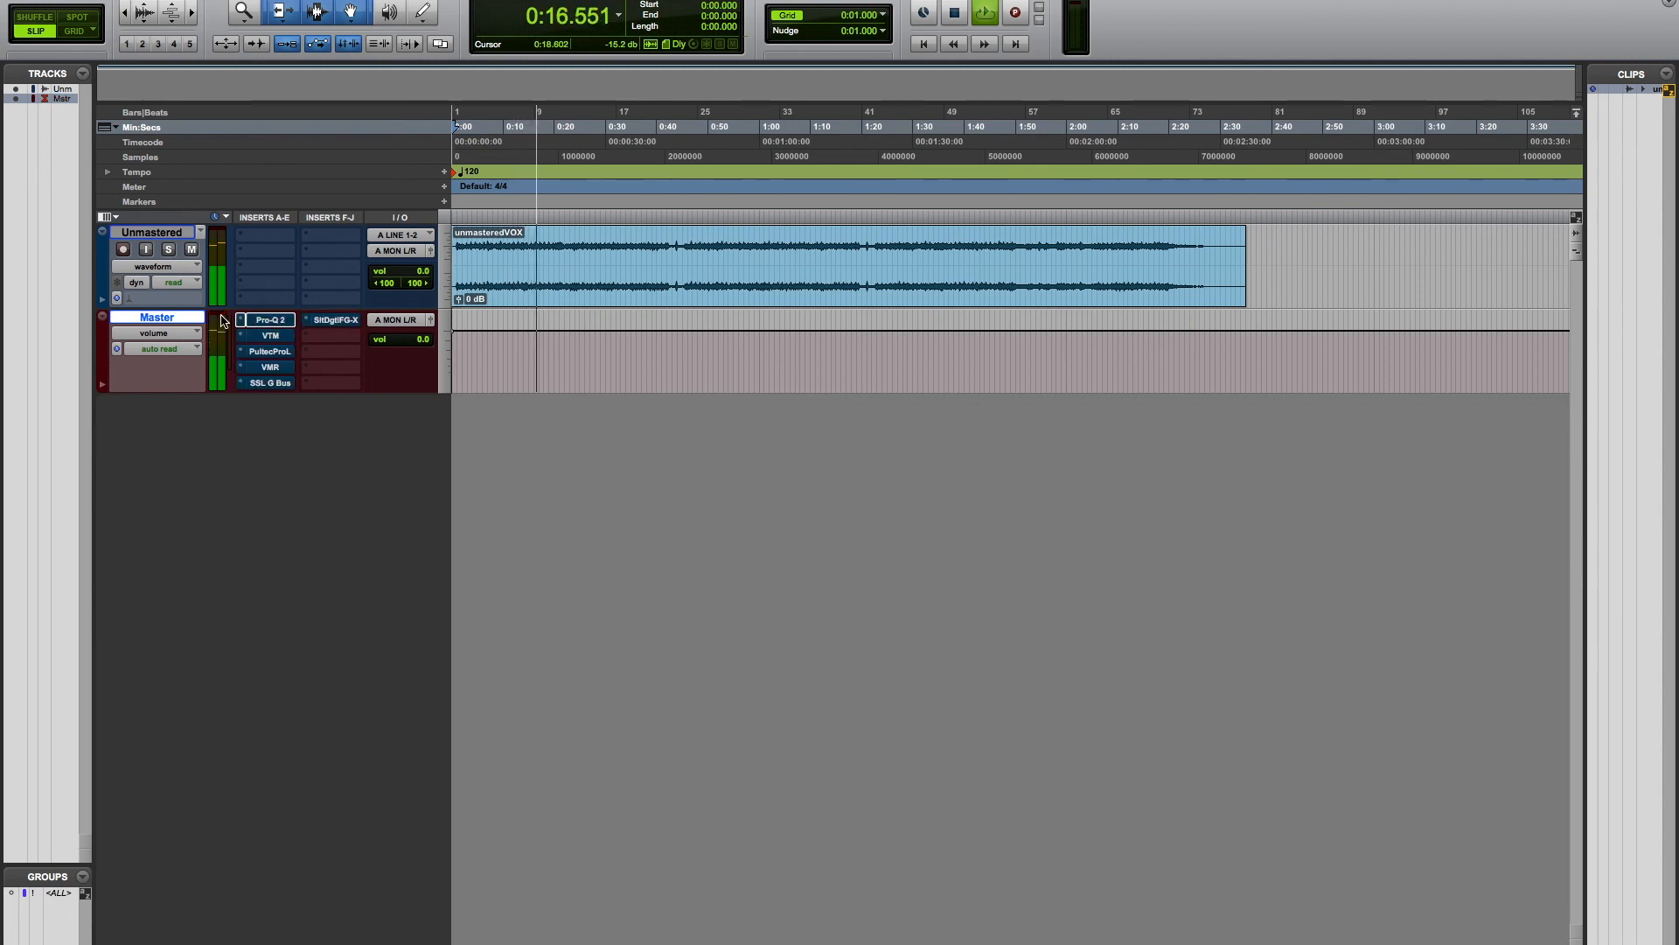
left_click(277, 322, "shift+super")
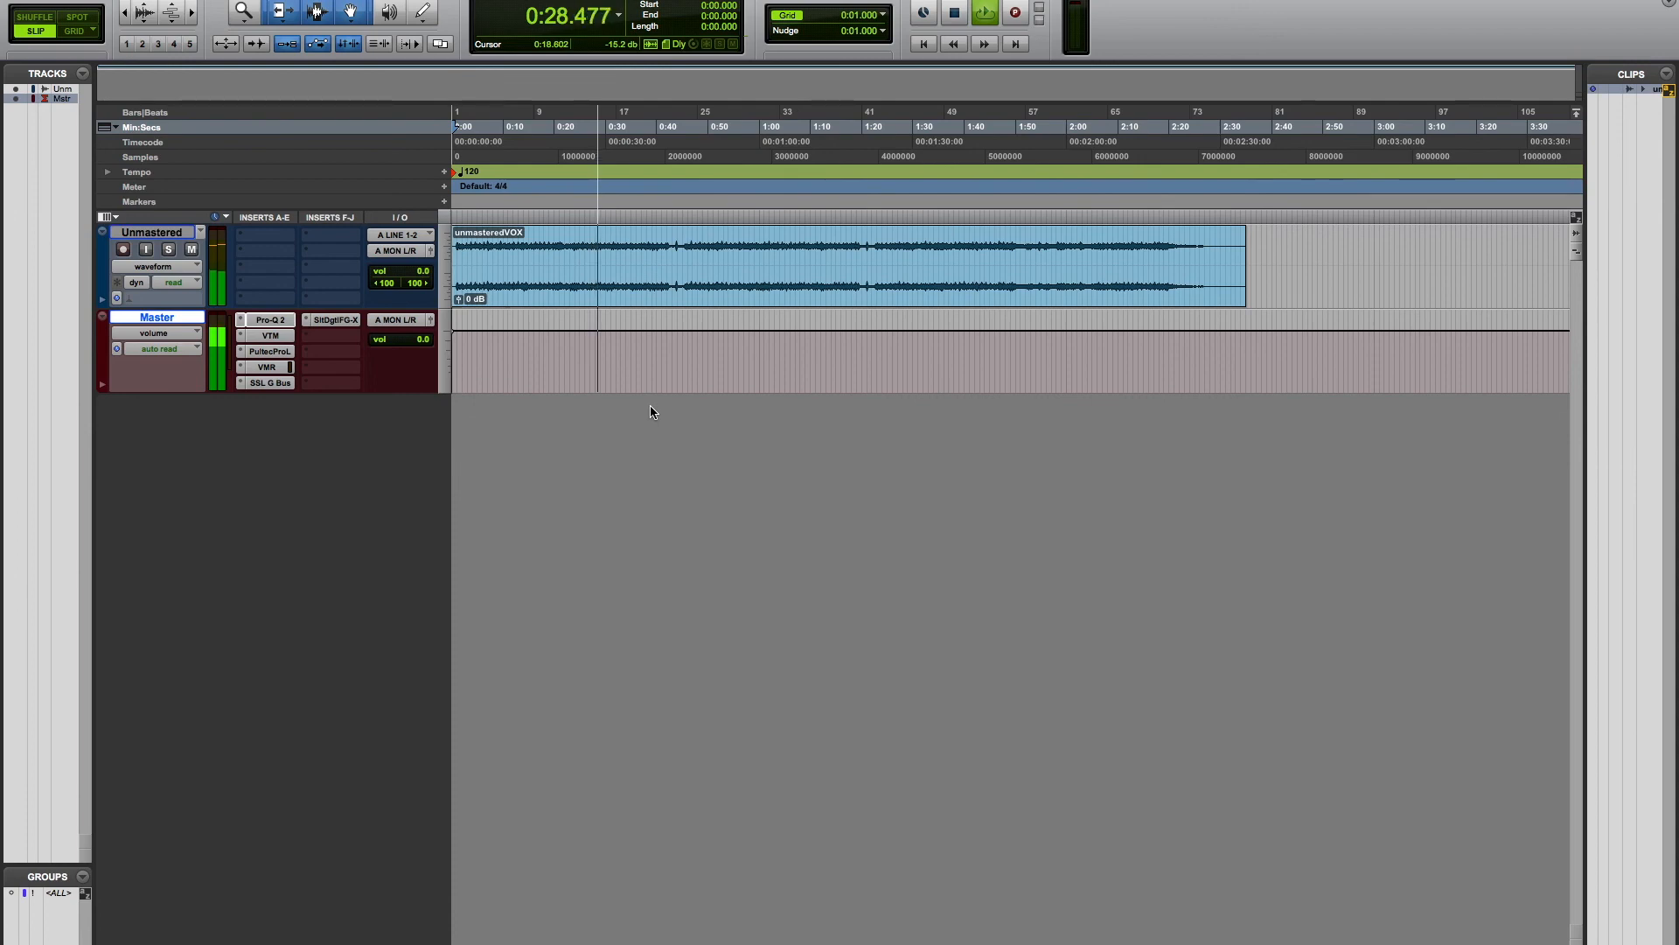
key("space")
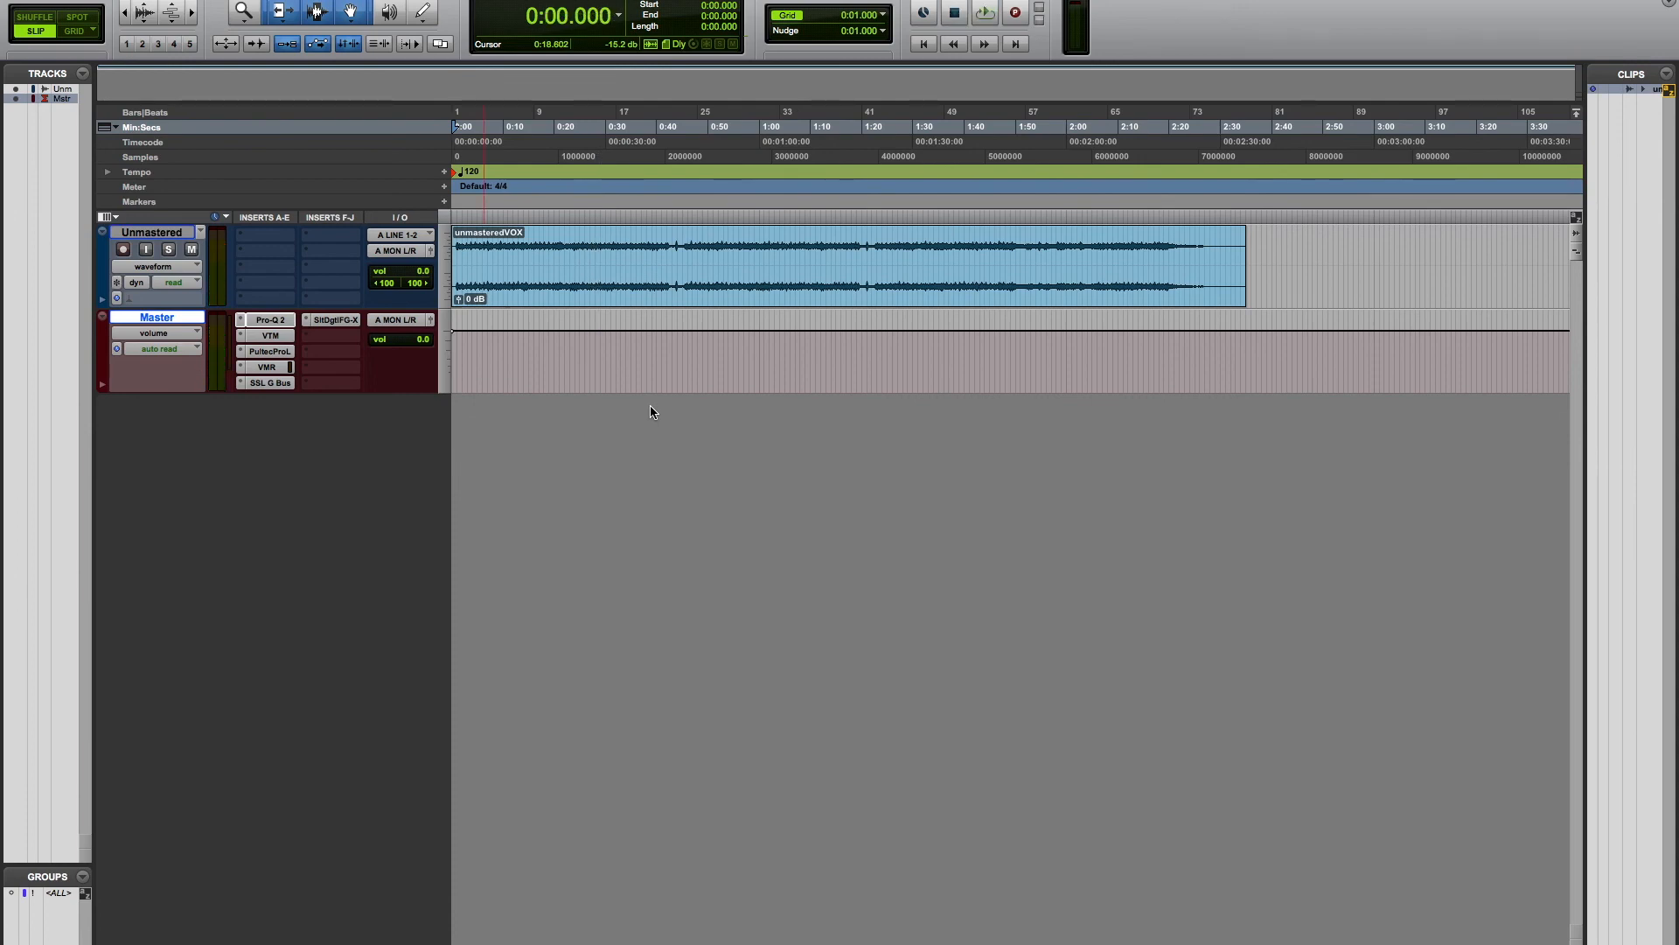